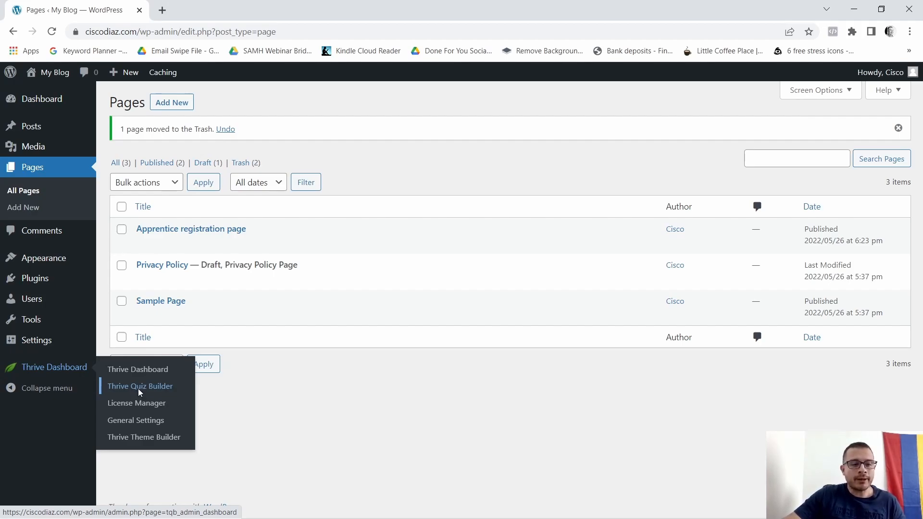
Step: Create a new quiz in Thrive Quiz Builder with the Build from scratch template and name it SMJ
click(139, 392)
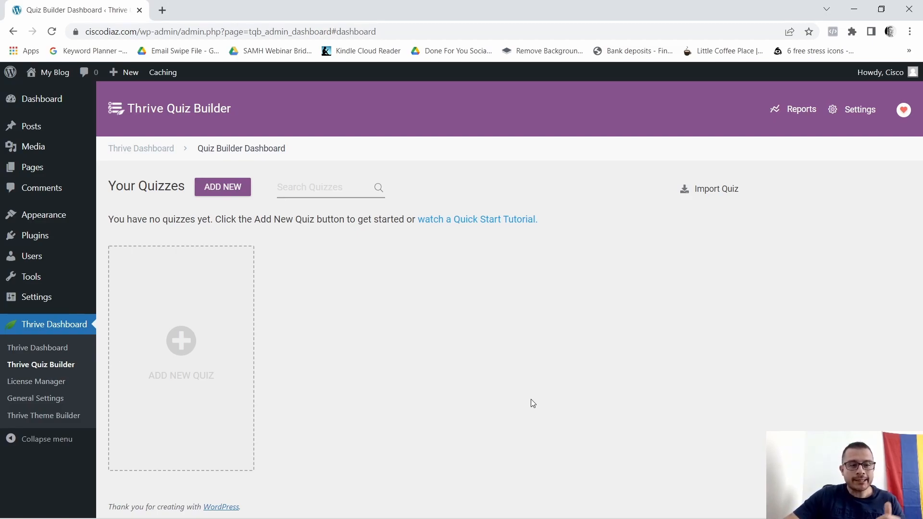
click(172, 363)
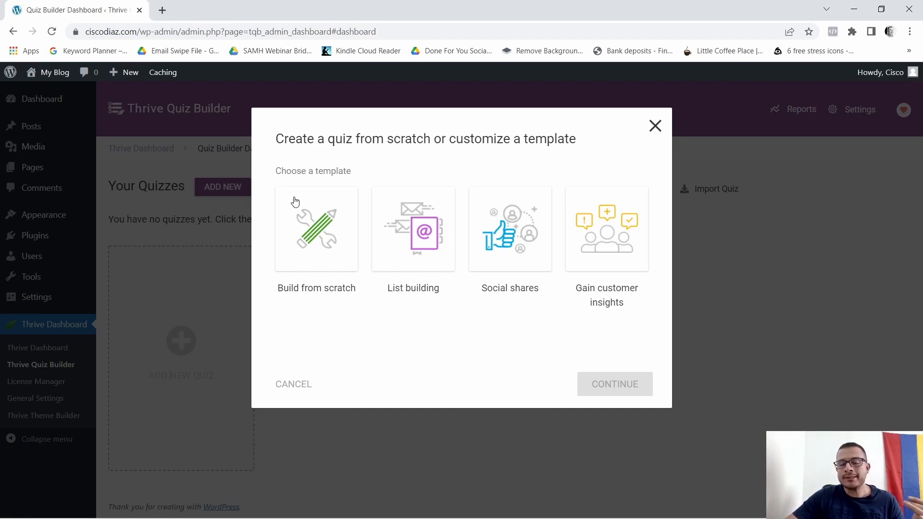
click(321, 208)
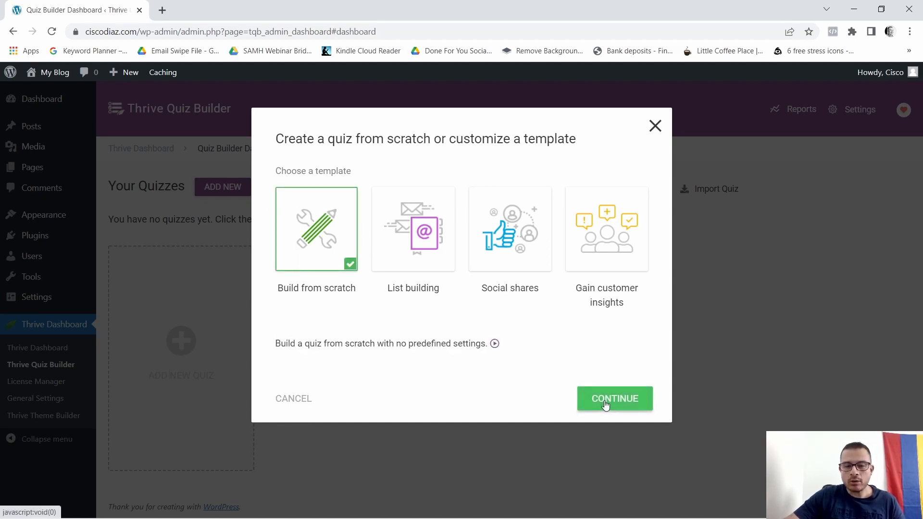
click(605, 405)
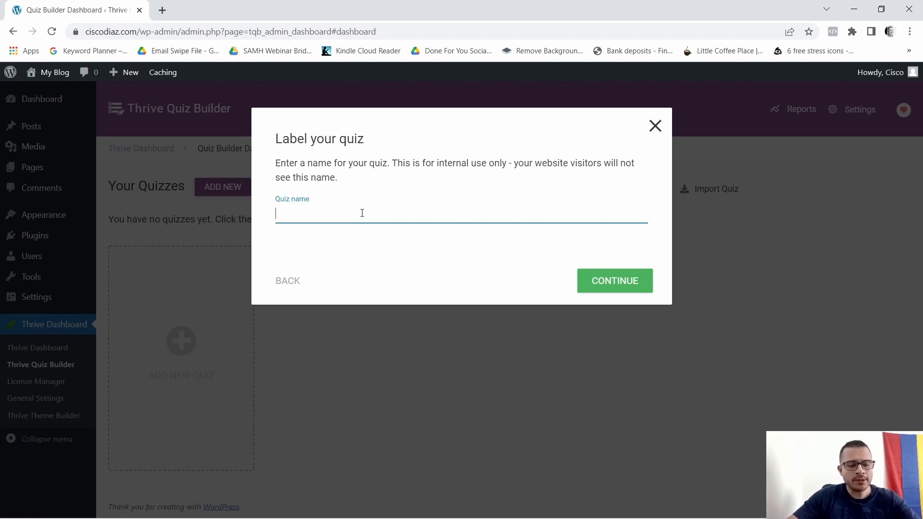
key(Caps_Lock)
text(SMJ)
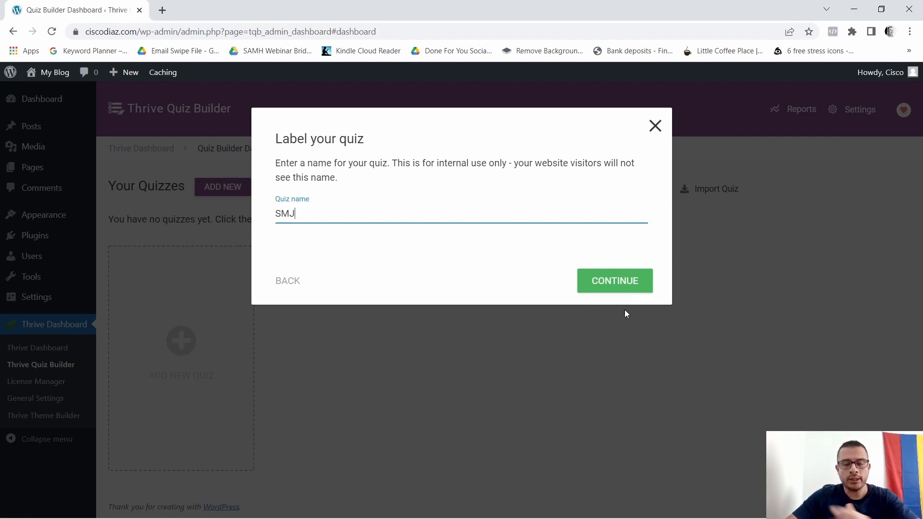
click(619, 288)
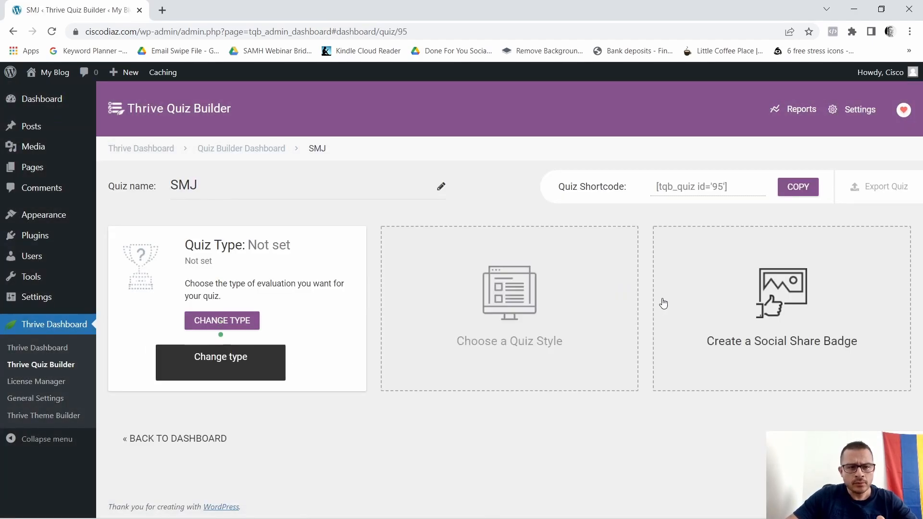
Step: Set the quiz's evaluation type to Survey and save it
click(228, 328)
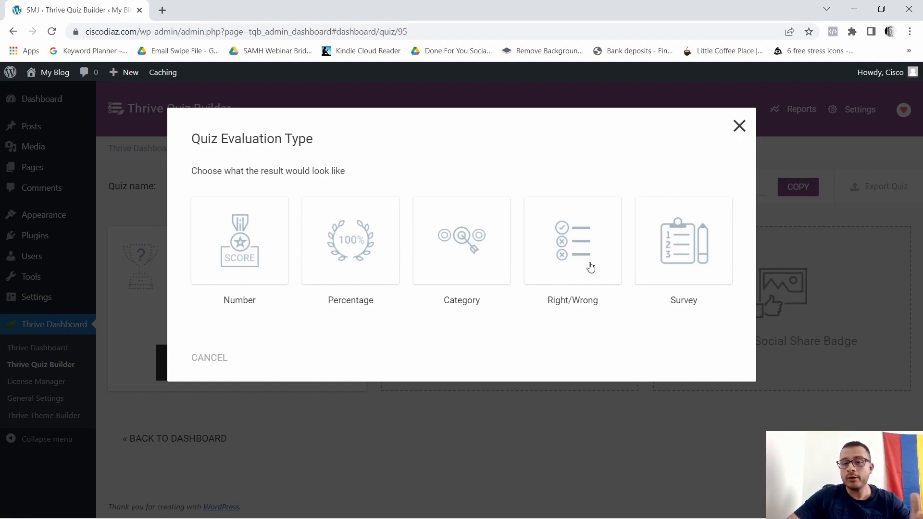
click(679, 245)
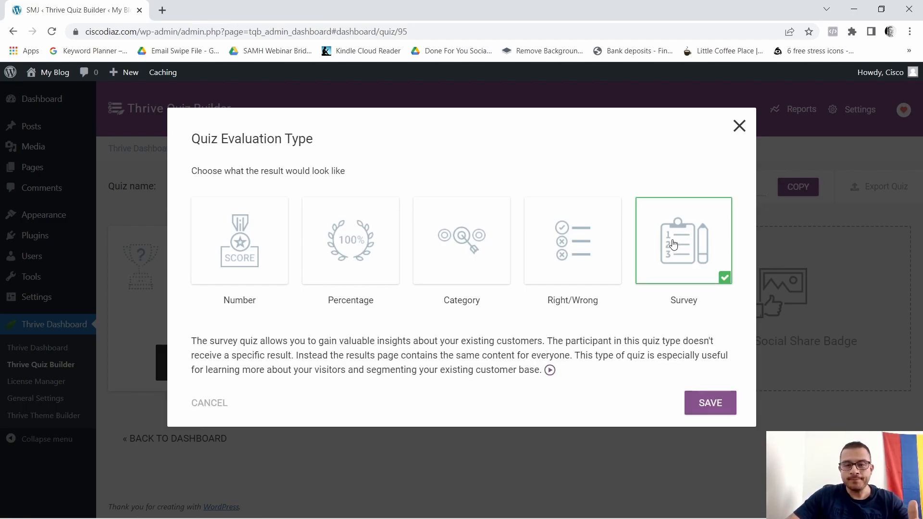
click(714, 402)
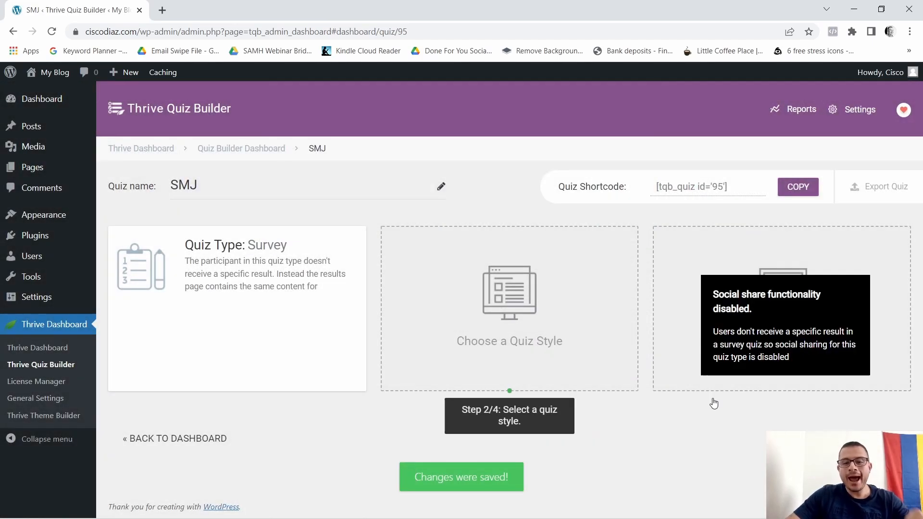
Step: Apply the Light Blue style to the quiz
click(524, 307)
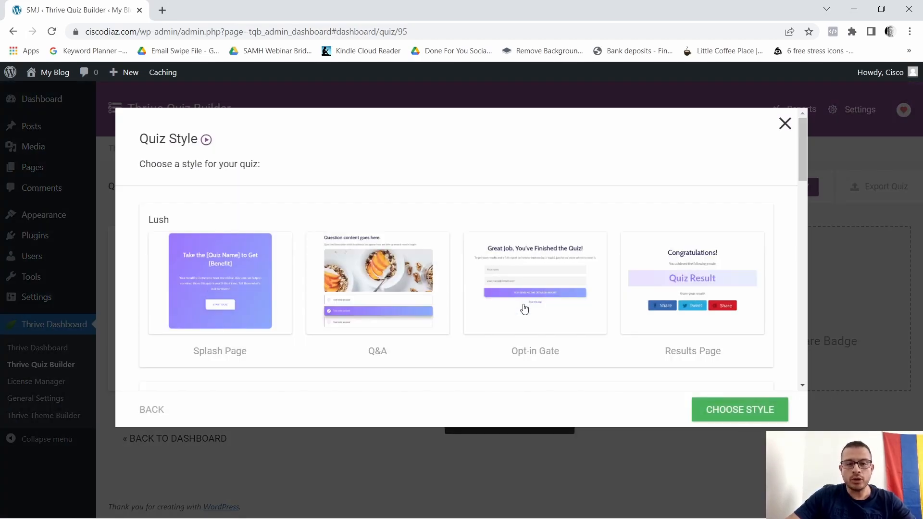
scroll(726, 229, down, 4)
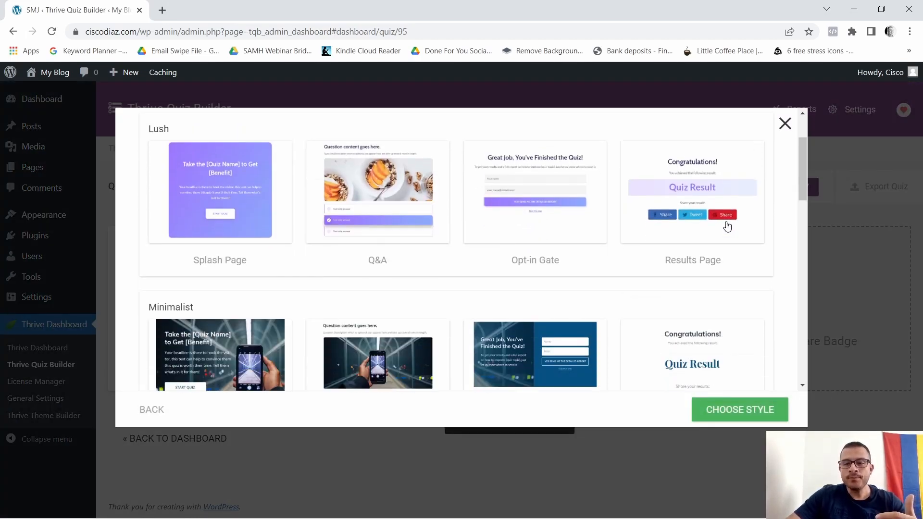
scroll(747, 236, down, 12)
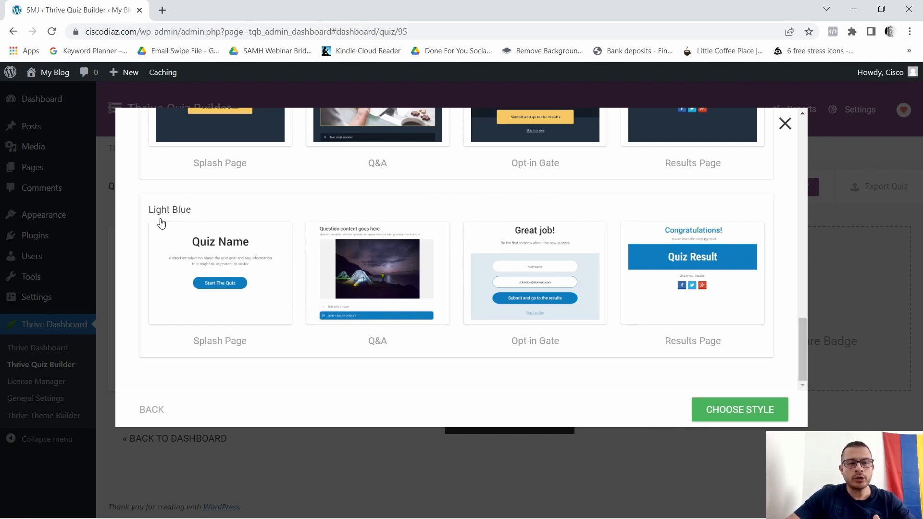
click(493, 282)
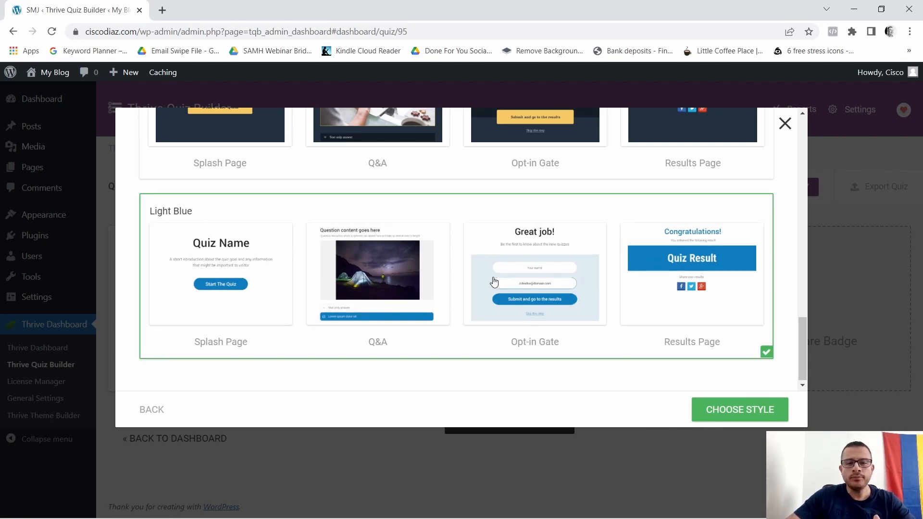
click(750, 408)
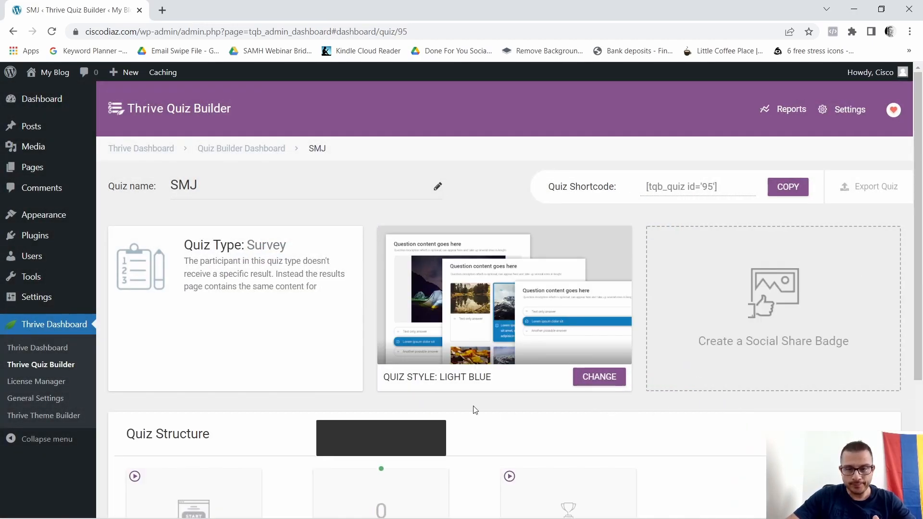
Step: Open the quiz's question editor and start a new question of the type Multiple Choice with Buttons
scroll(891, 188, down, 3)
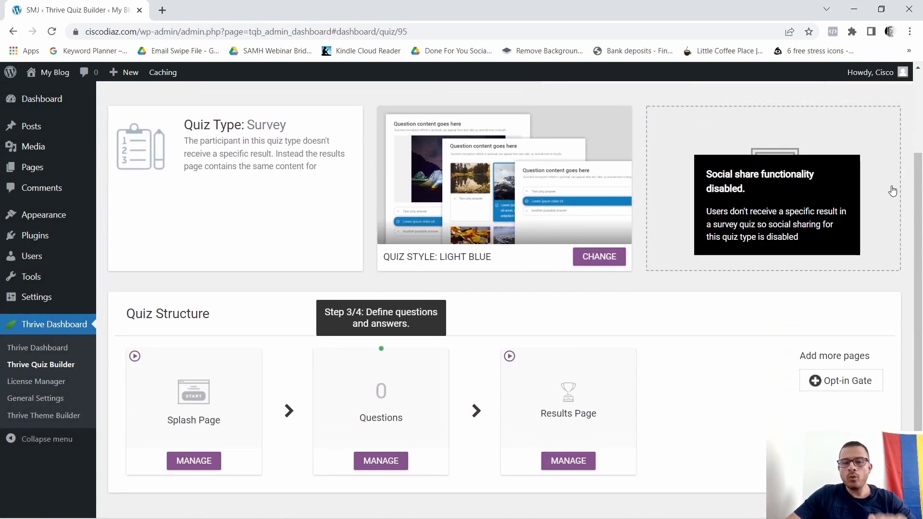
scroll(460, 238, down, 2)
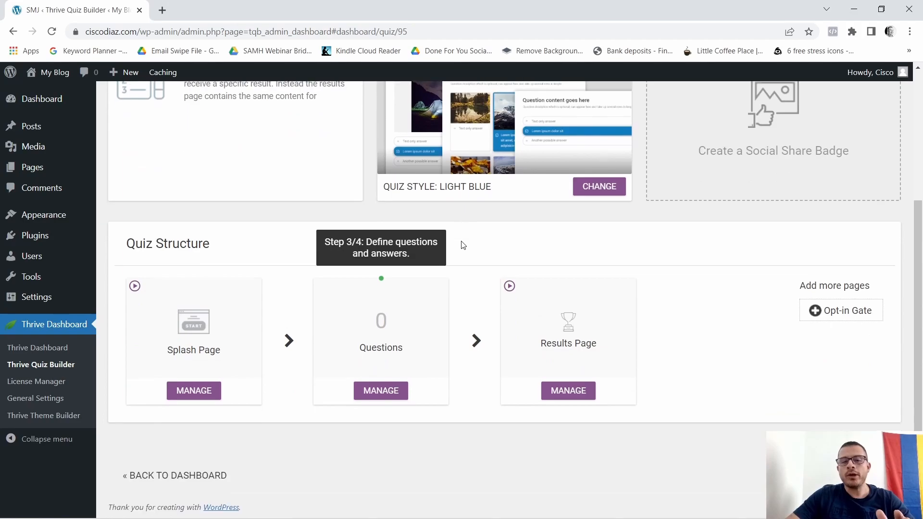
click(380, 392)
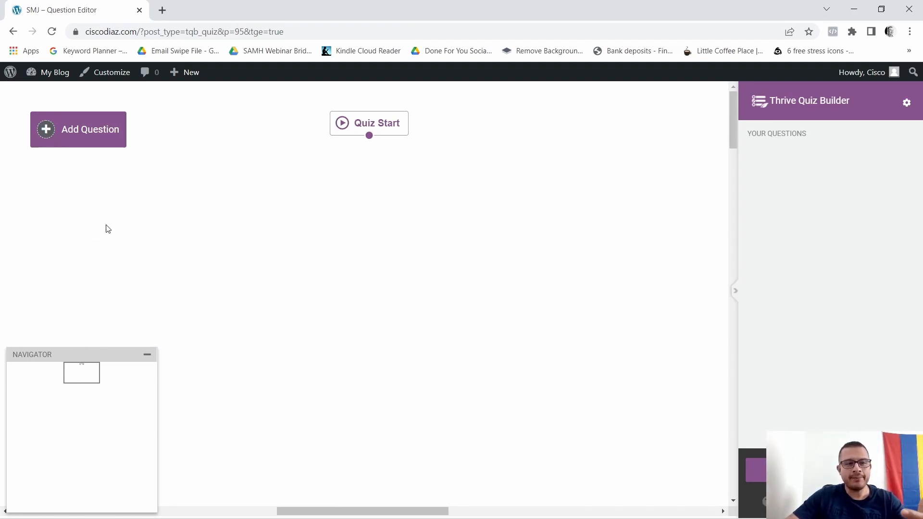
click(91, 130)
scroll(485, 250, down, 2)
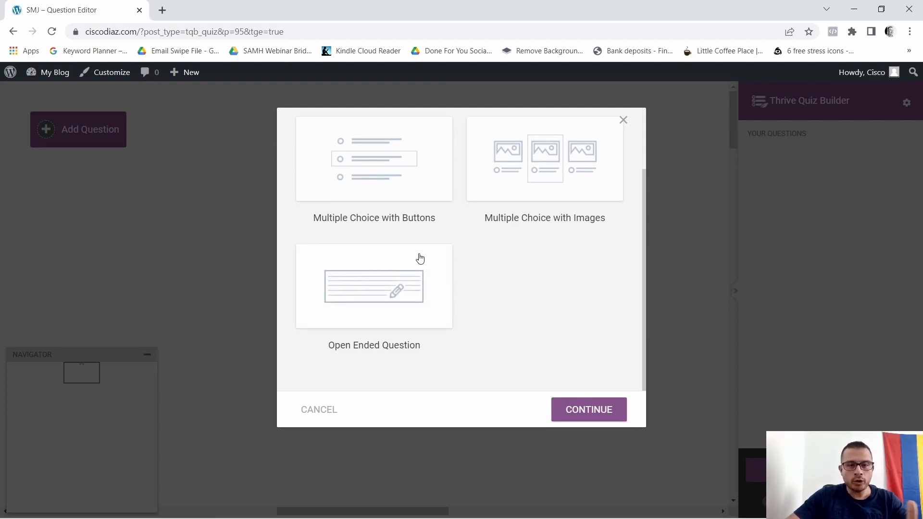
scroll(418, 257, up, 2)
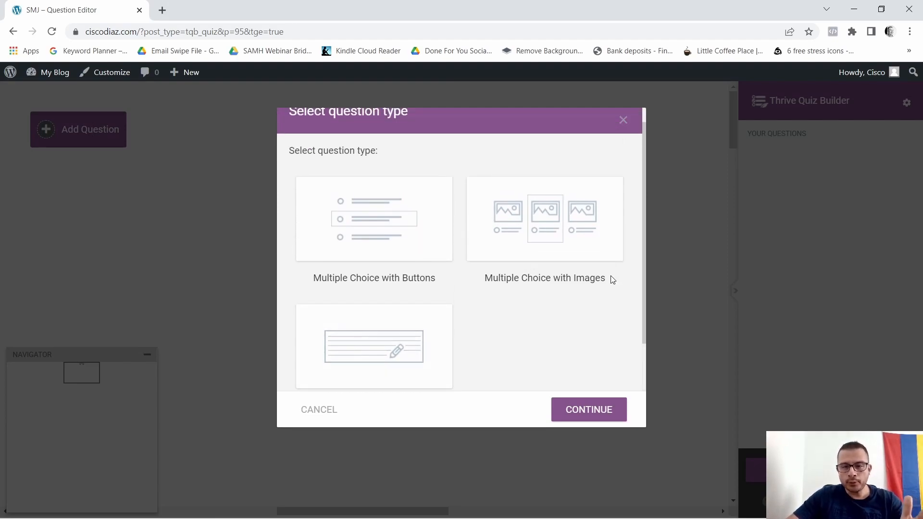
scroll(446, 292, down, 2)
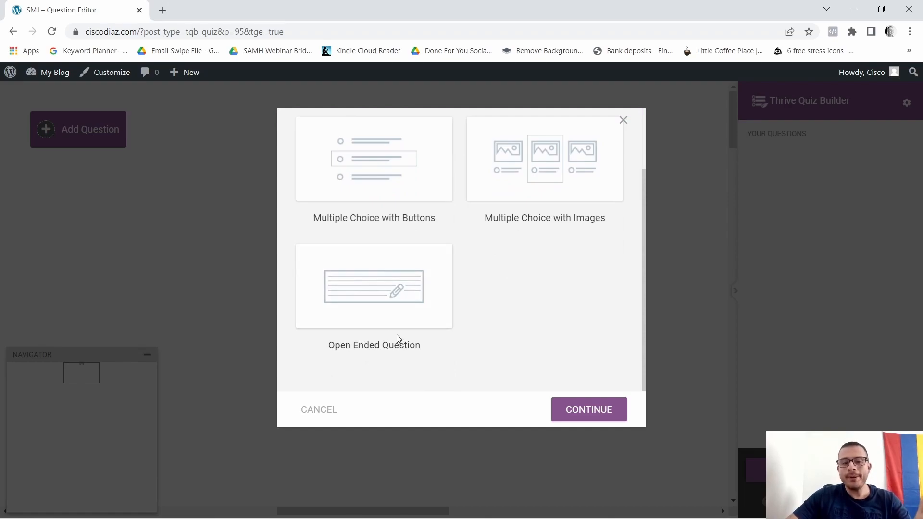
scroll(551, 326, up, 2)
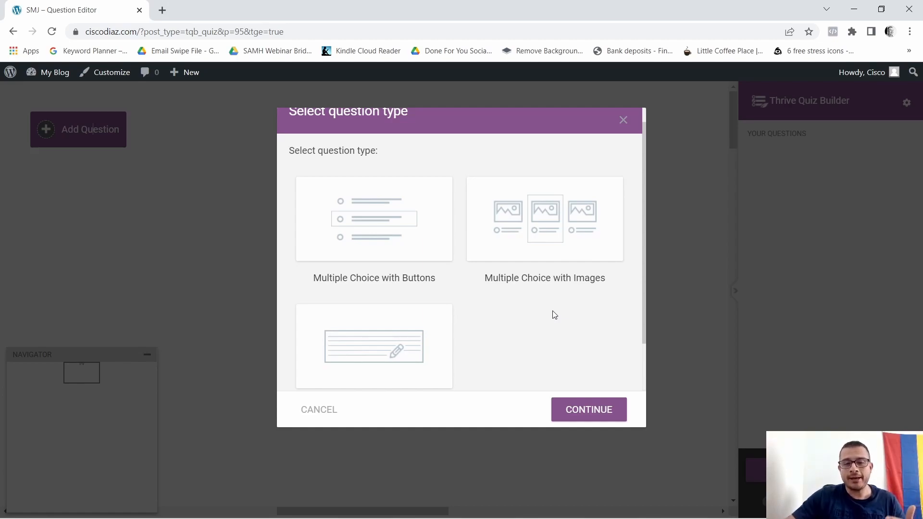
scroll(479, 296, down, 2)
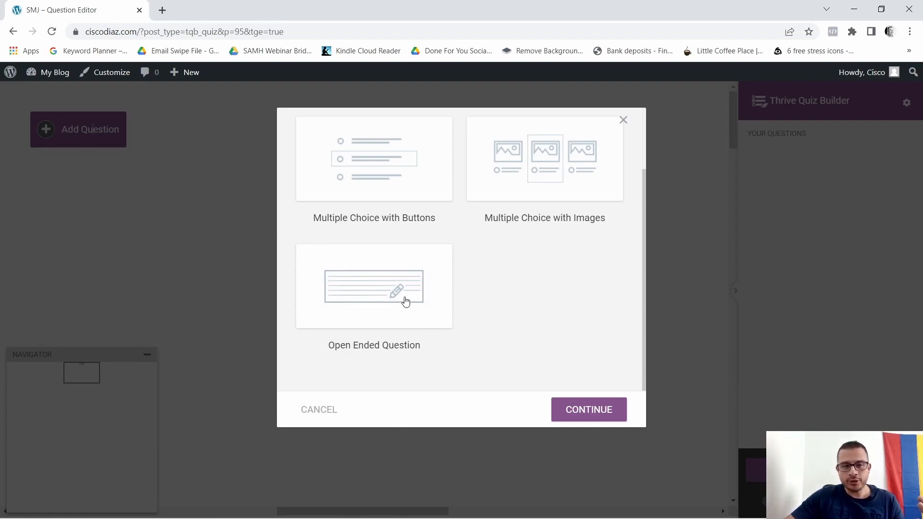
scroll(388, 241, up, 2)
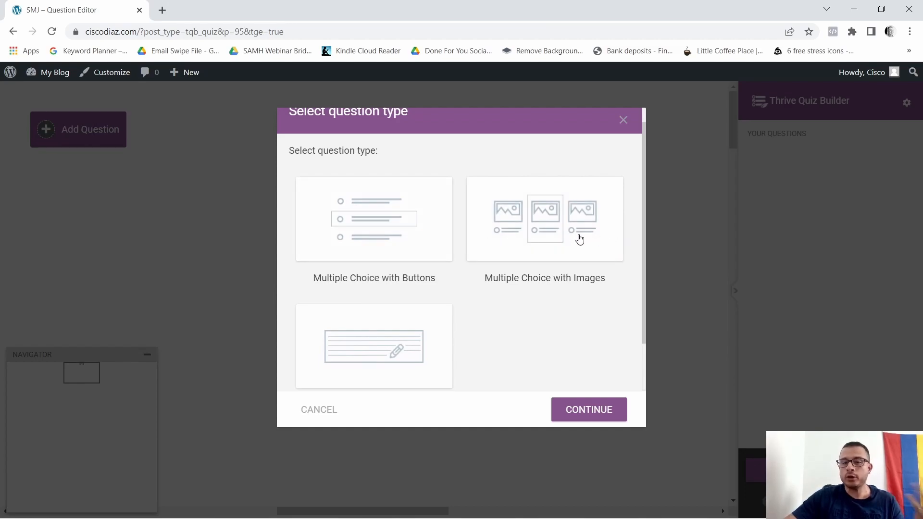
click(407, 231)
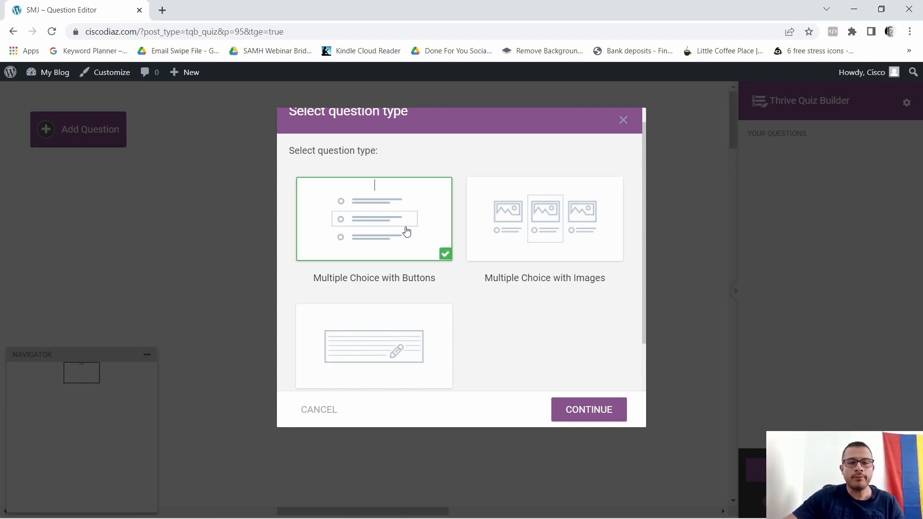
click(576, 411)
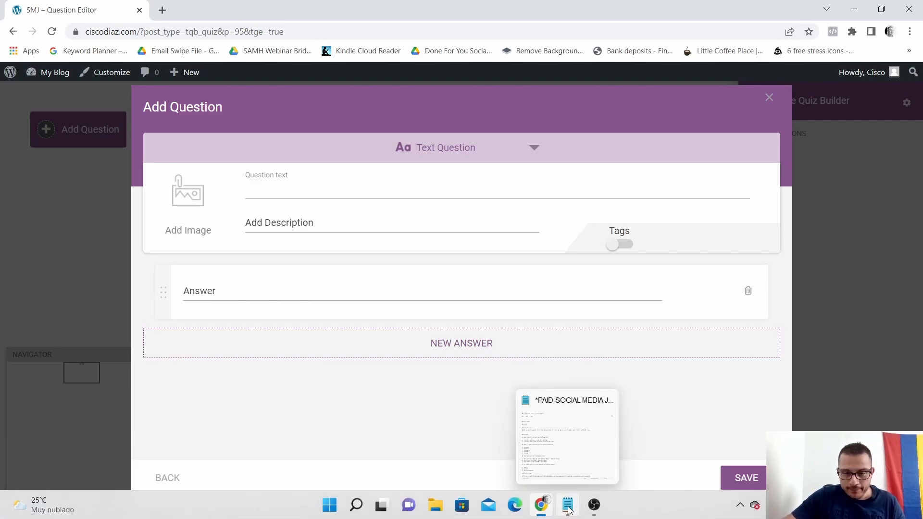
Step: Copy "What type of job are you looking for?" from the PAID SOCIAL MEDIA JOBS QUIZ notes in Notepad into the new question's text
click(568, 505)
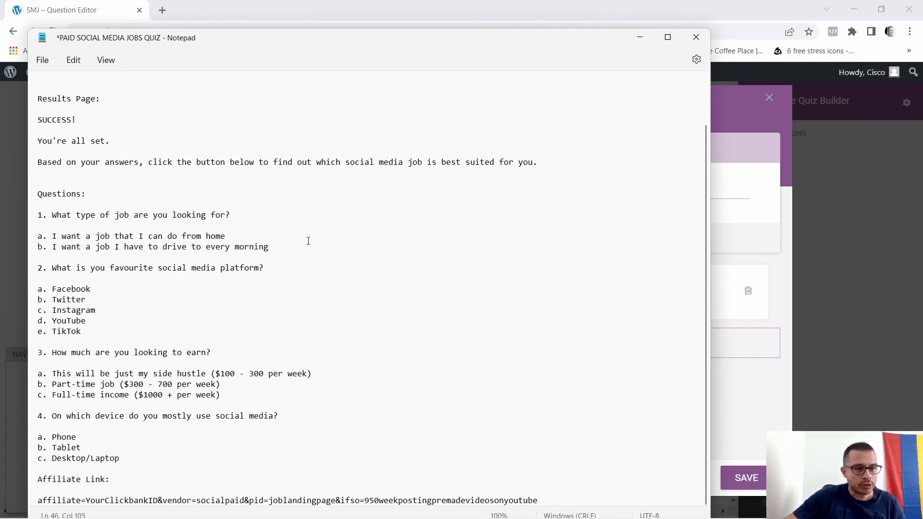
scroll(92, 270, up, 3)
scroll(58, 218, down, 3)
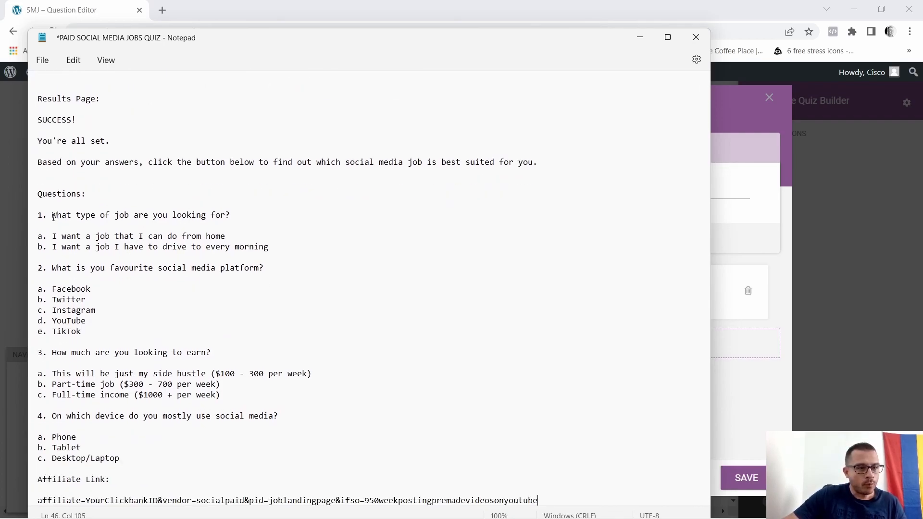
drag(52, 216, 230, 216)
right_click(231, 219)
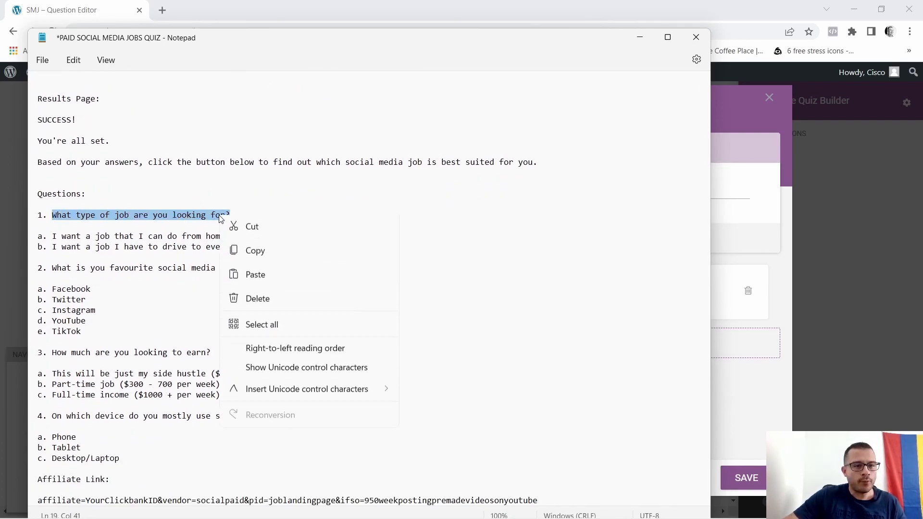
click(255, 278)
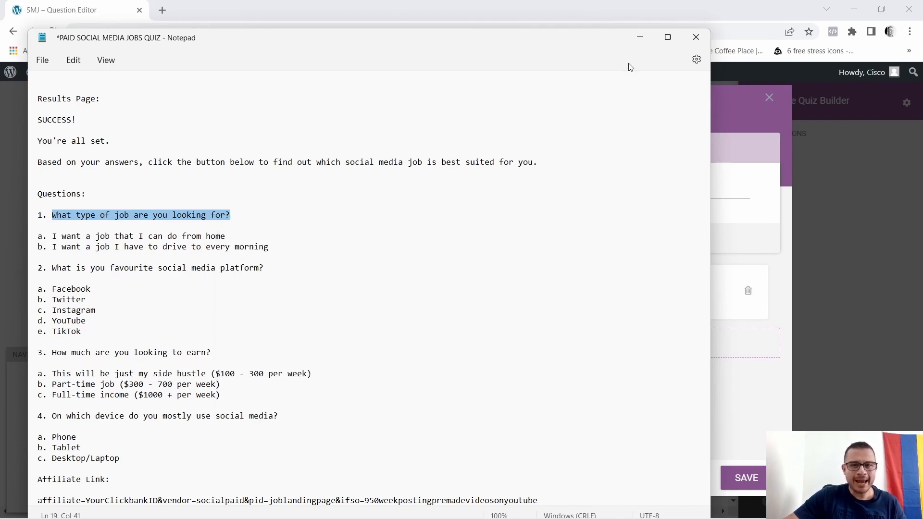
click(640, 41)
right_click(300, 182)
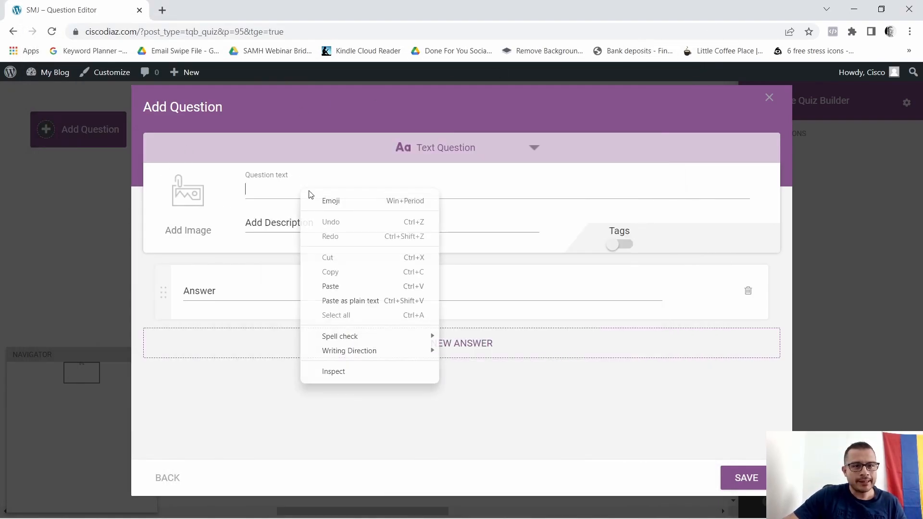
click(338, 281)
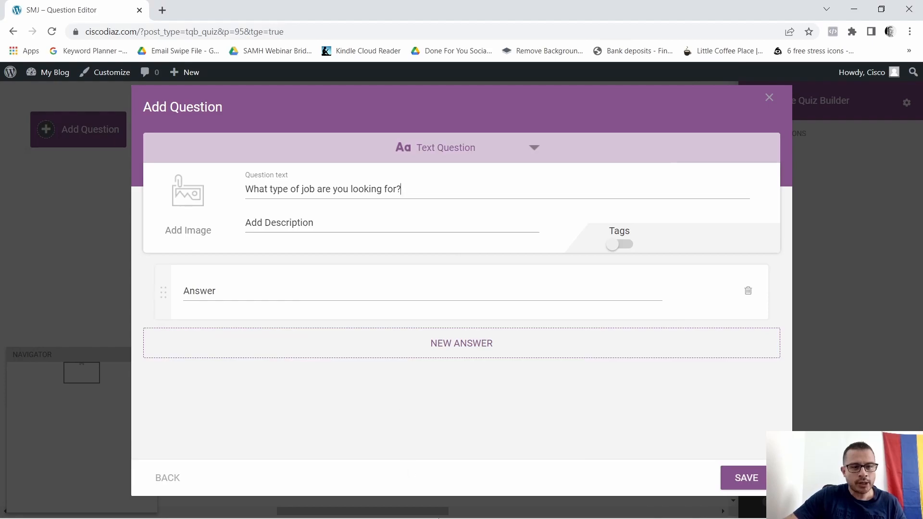
Step: Copy "I want a job that I can do from home" from the Notepad quiz notes into the question's first answer
mouse_move(514, 518)
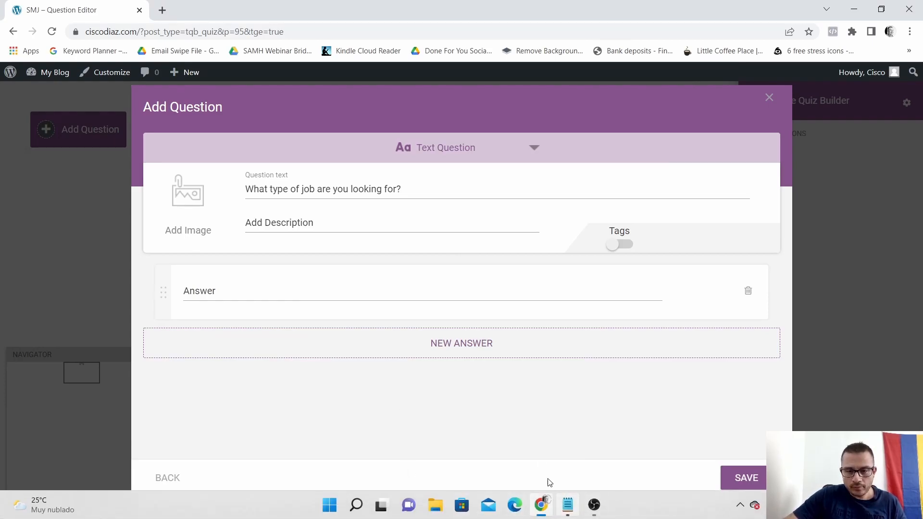
click(568, 505)
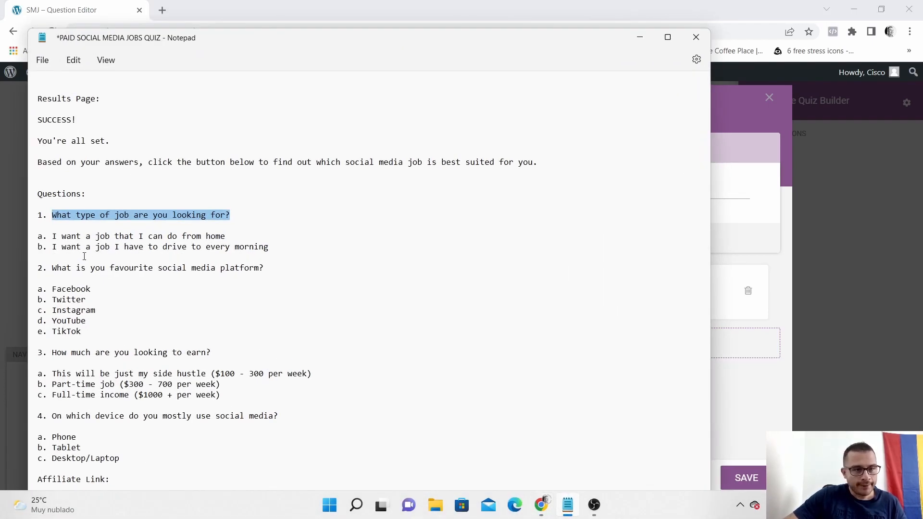
drag(54, 237, 227, 239)
right_click(215, 242)
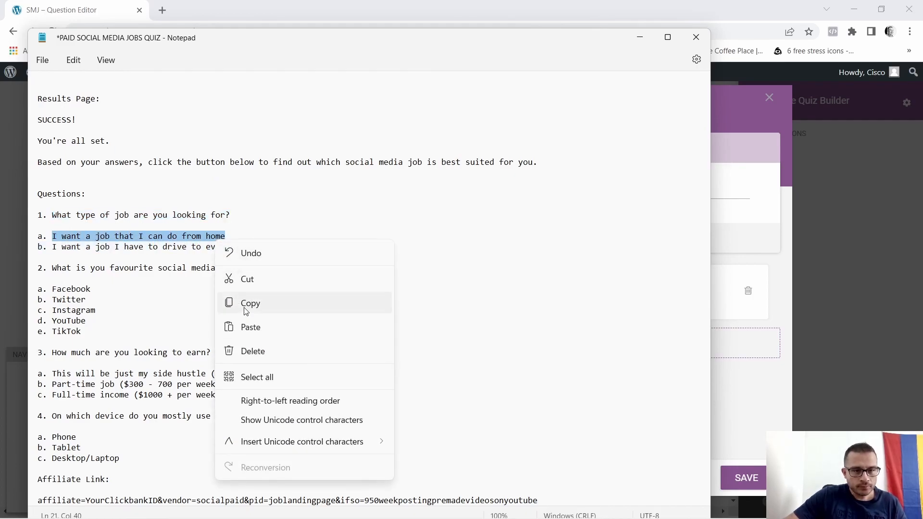
click(245, 307)
click(642, 38)
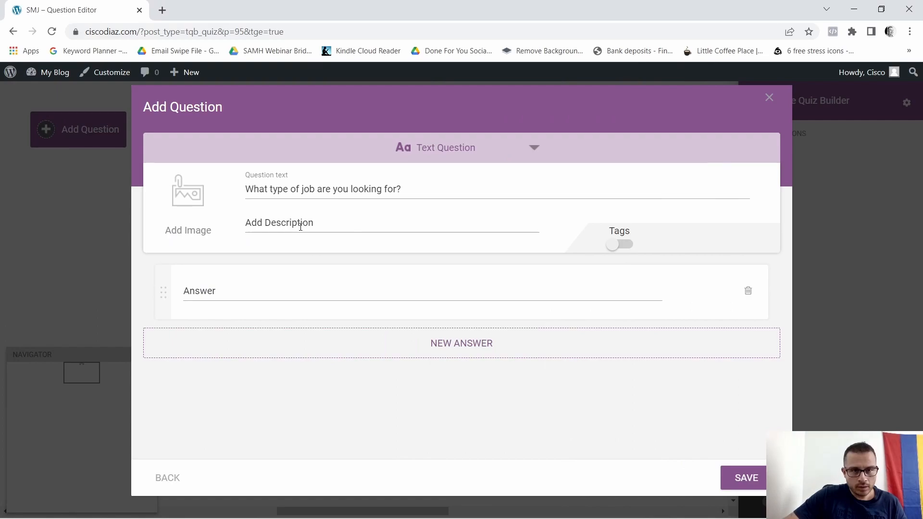
click(277, 298)
right_click(276, 299)
click(308, 393)
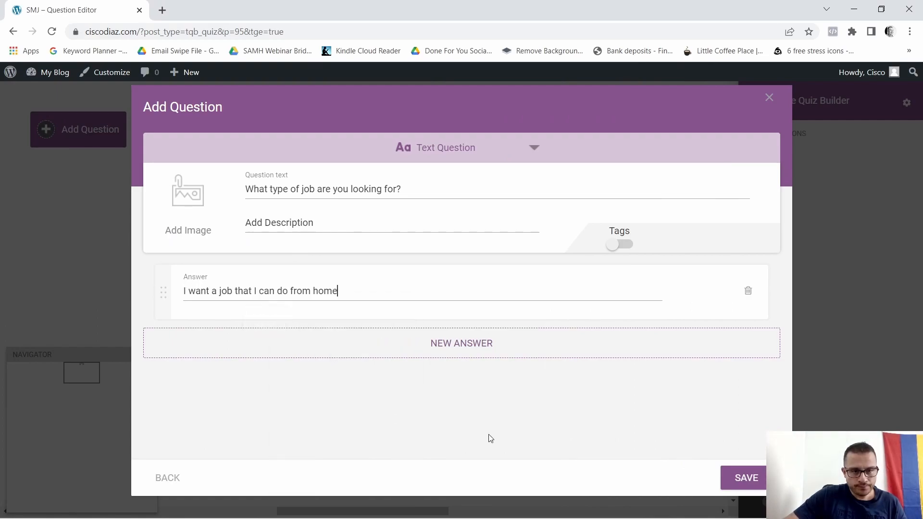
Step: Add a second answer, "I want a job I have to drive to every morning", copied from the Notepad notes, and save the question
click(474, 342)
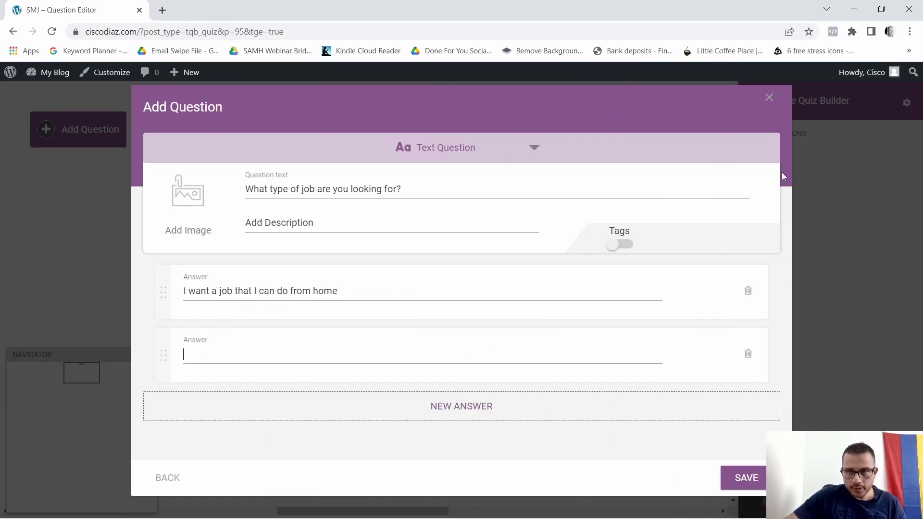
click(568, 505)
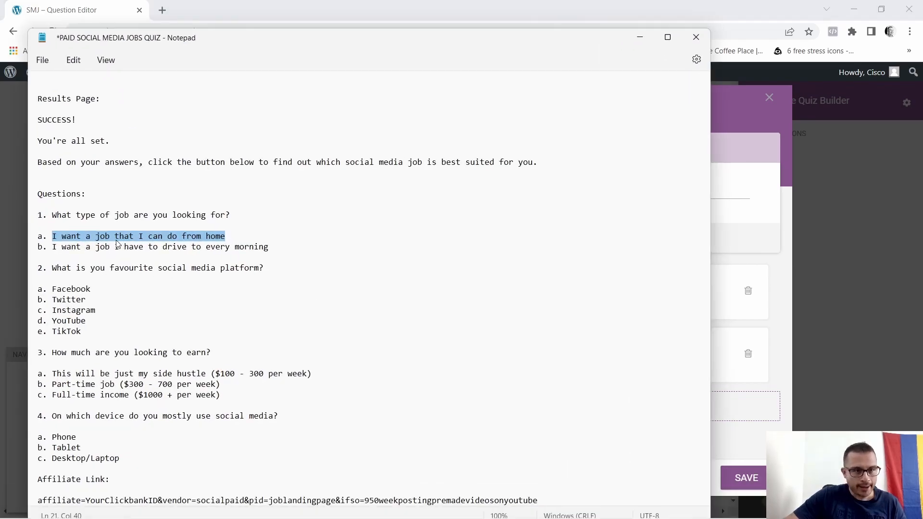
mouse_move(47, 248)
mouse_down()
mouse_move(286, 253)
mouse_move(170, 236)
mouse_move(52, 249)
mouse_up()
click(291, 252)
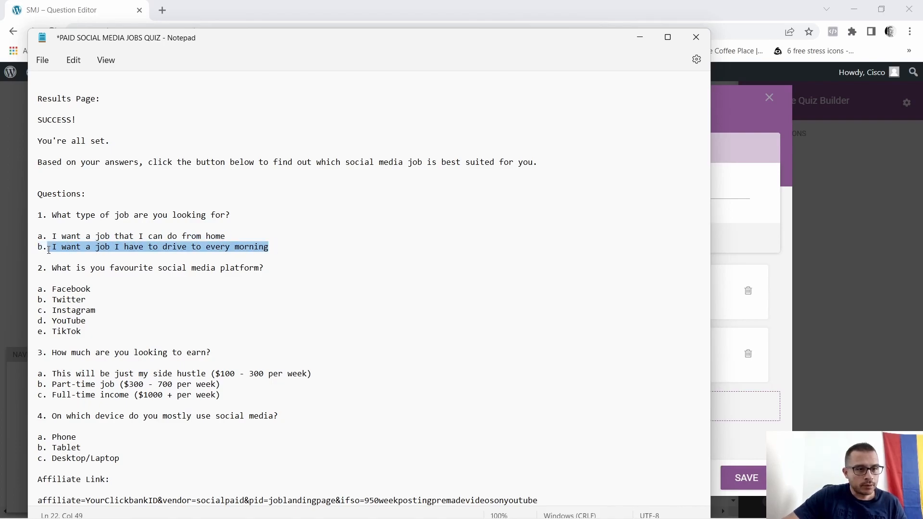
right_click(79, 247)
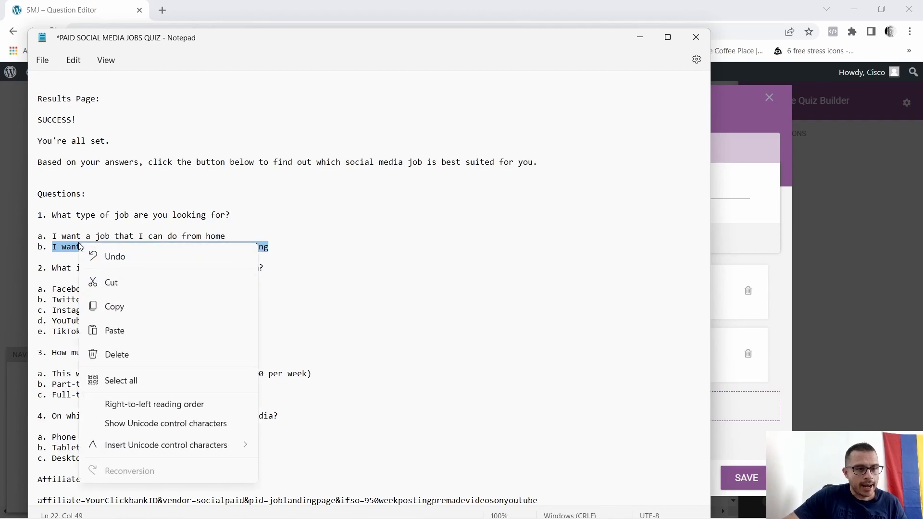
click(116, 306)
click(640, 38)
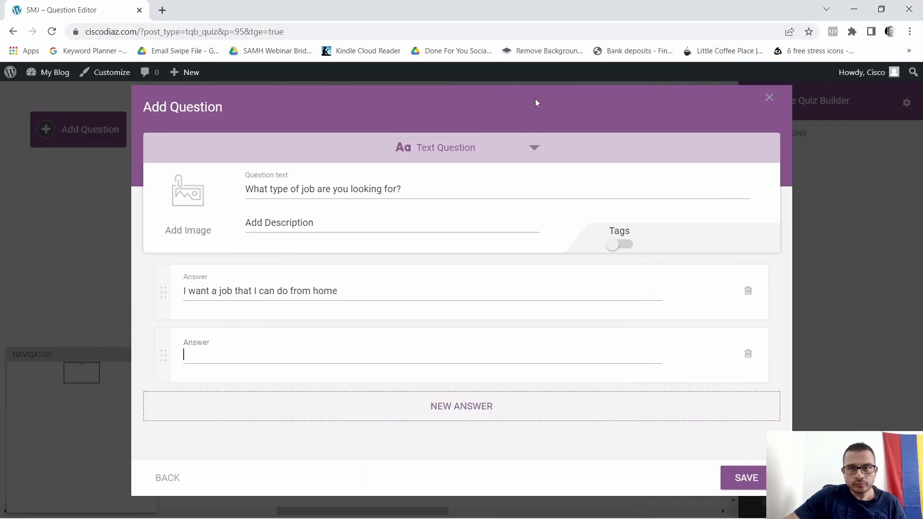
click(248, 353)
right_click(250, 352)
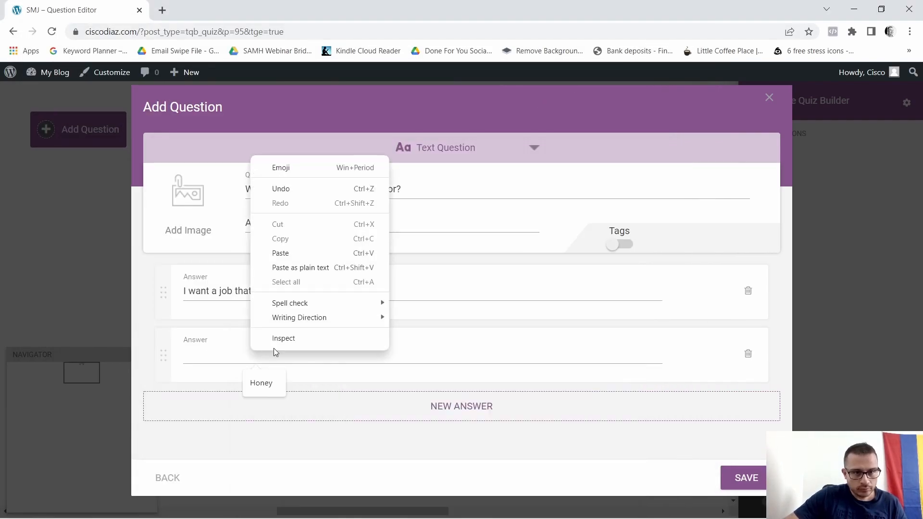
click(287, 252)
click(754, 477)
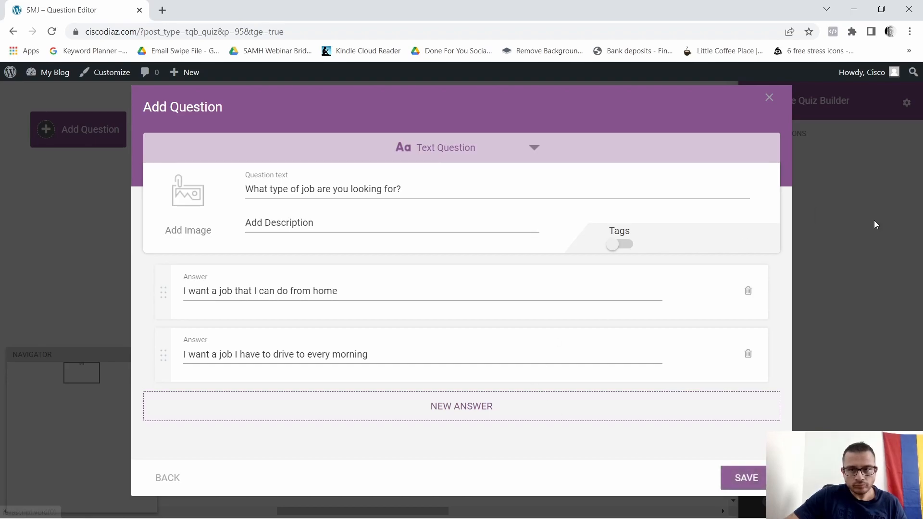
click(755, 475)
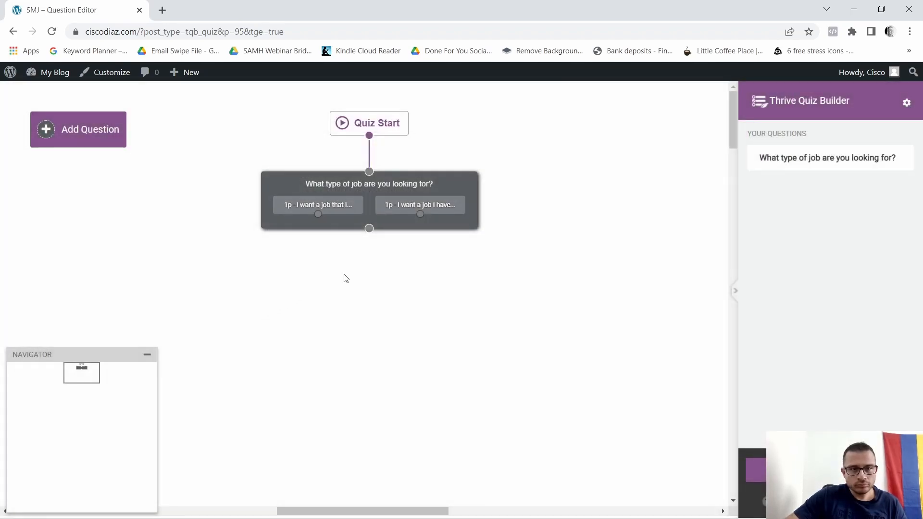
Step: Start a second quiz question of the type Multiple Choice with Buttons
click(77, 123)
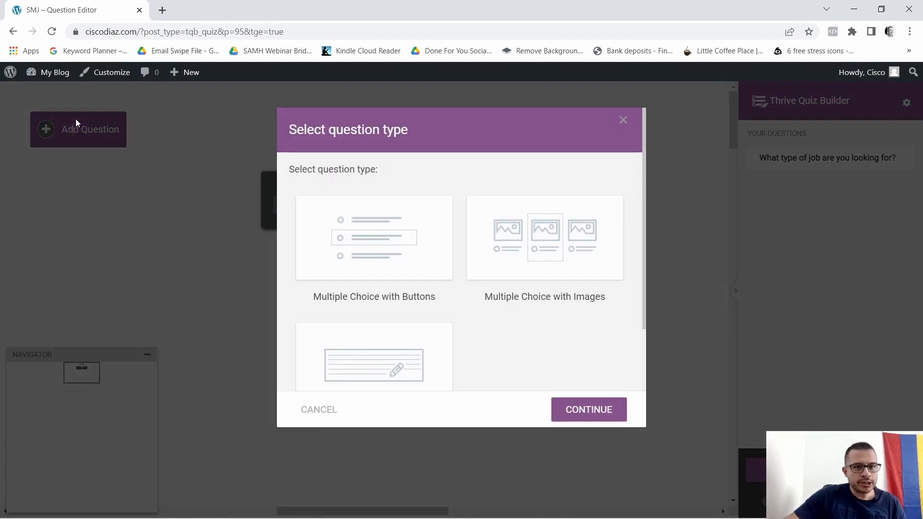
click(375, 255)
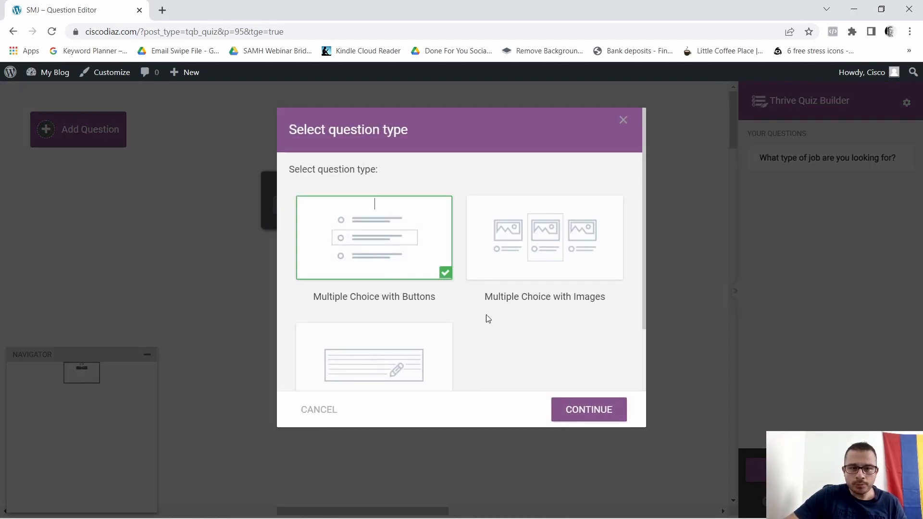
click(583, 411)
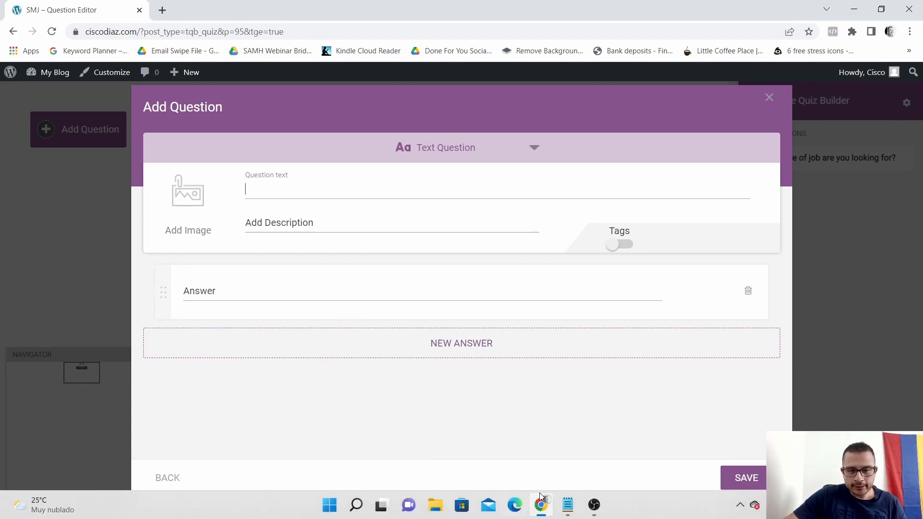
Step: Copy "What is you favourite social media platform?" from the Notepad notes into the second question's text
click(568, 509)
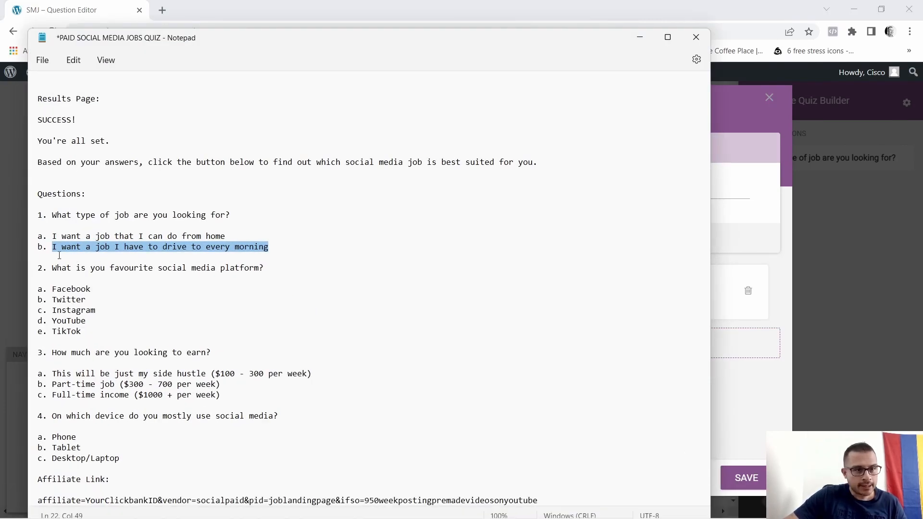
mouse_move(57, 269)
mouse_down()
mouse_move(265, 272)
mouse_move(51, 268)
mouse_move(59, 264)
mouse_up()
triple_click(260, 271)
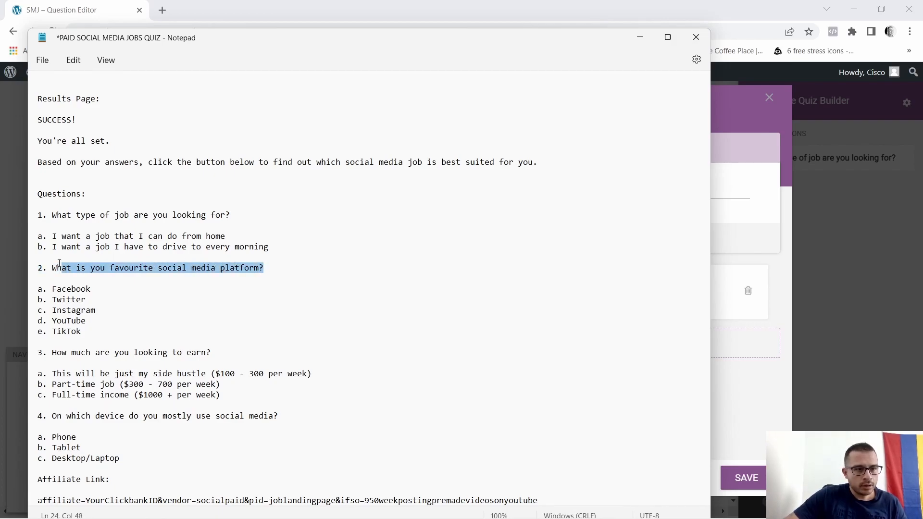
right_click(128, 267)
click(145, 330)
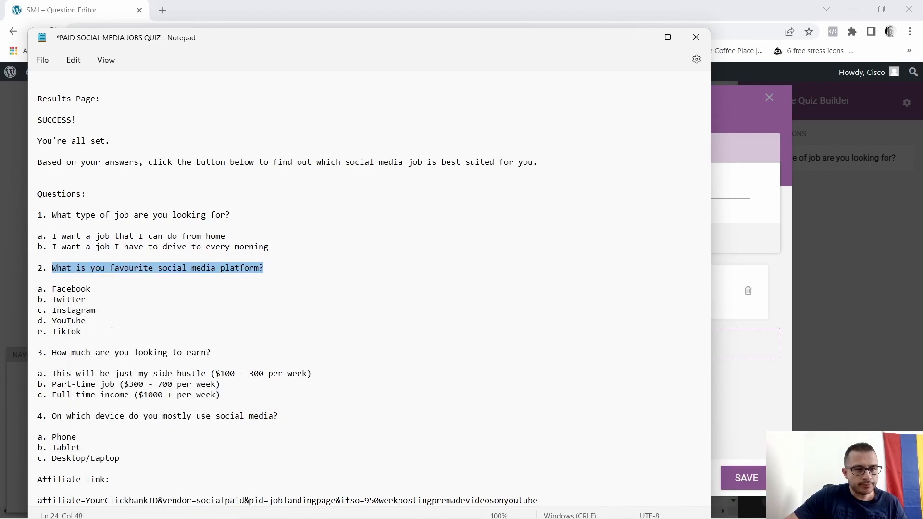
click(640, 37)
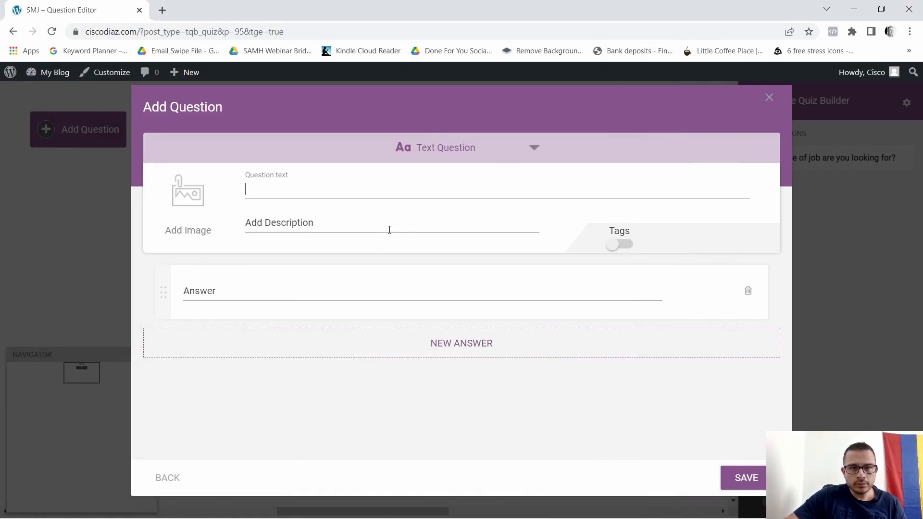
click(349, 192)
right_click(349, 192)
click(378, 284)
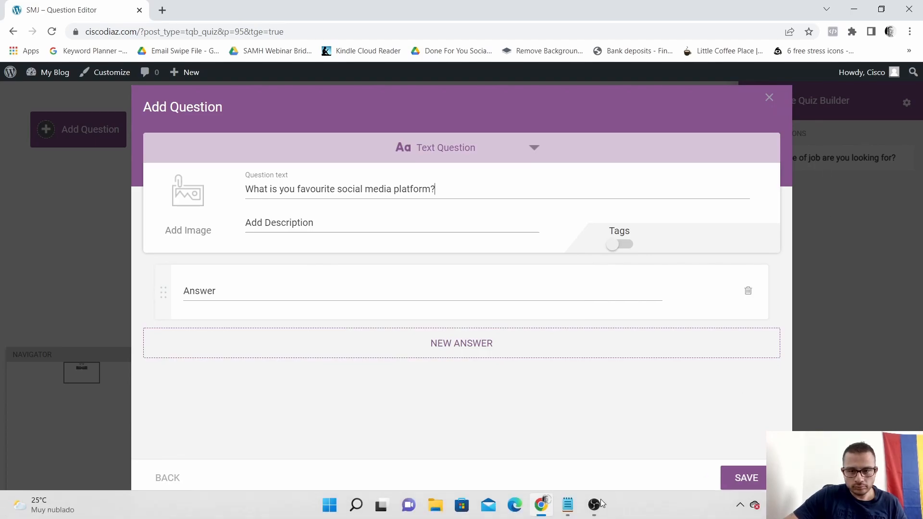
Step: Check the platform options in the Notepad notes, and enter Facebook and Twitter as the question's first two answers
click(567, 505)
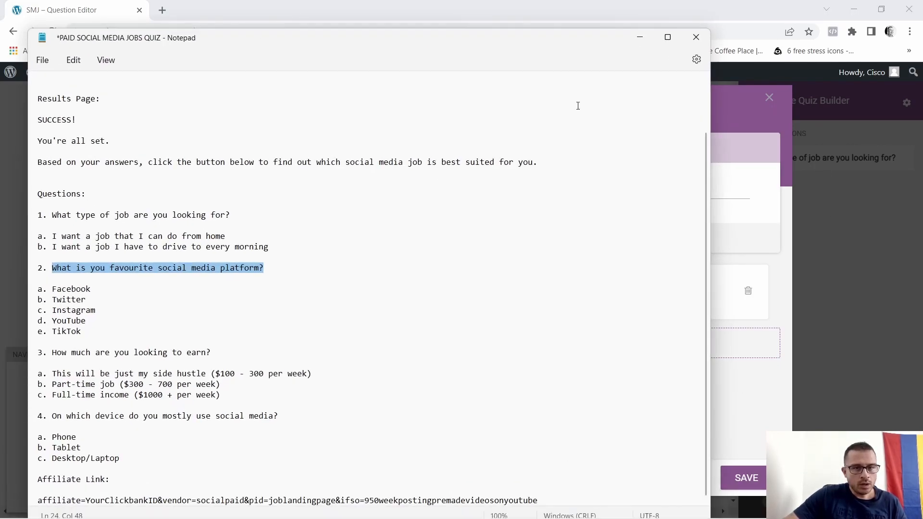
click(640, 37)
click(277, 293)
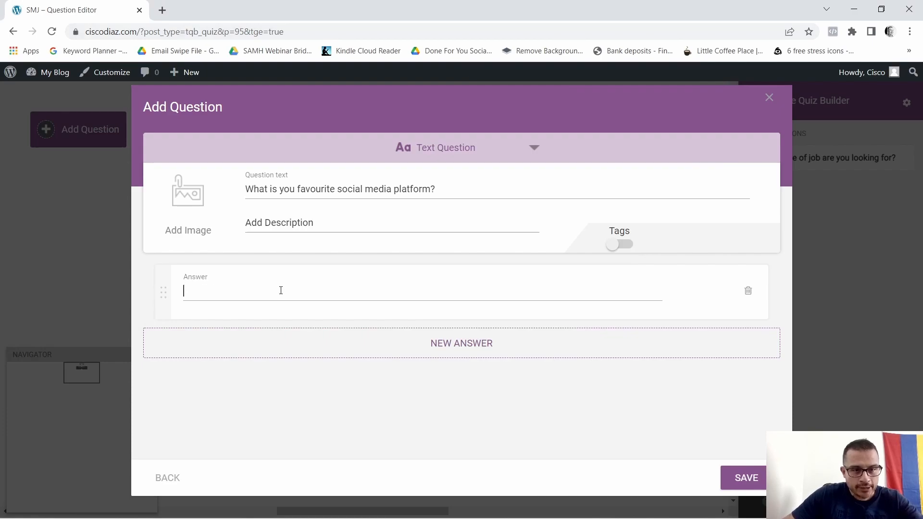
text(Facebook)
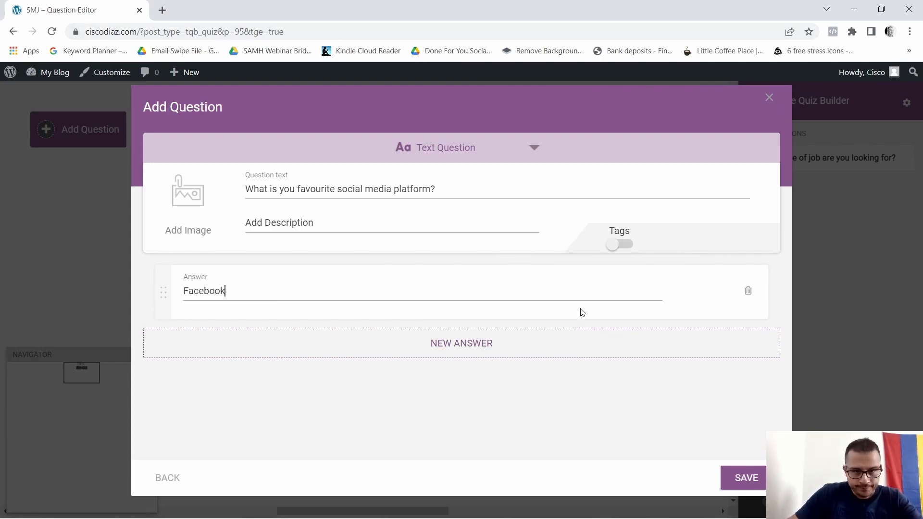
click(454, 345)
key(Caps_Lock)
text(Twitter)
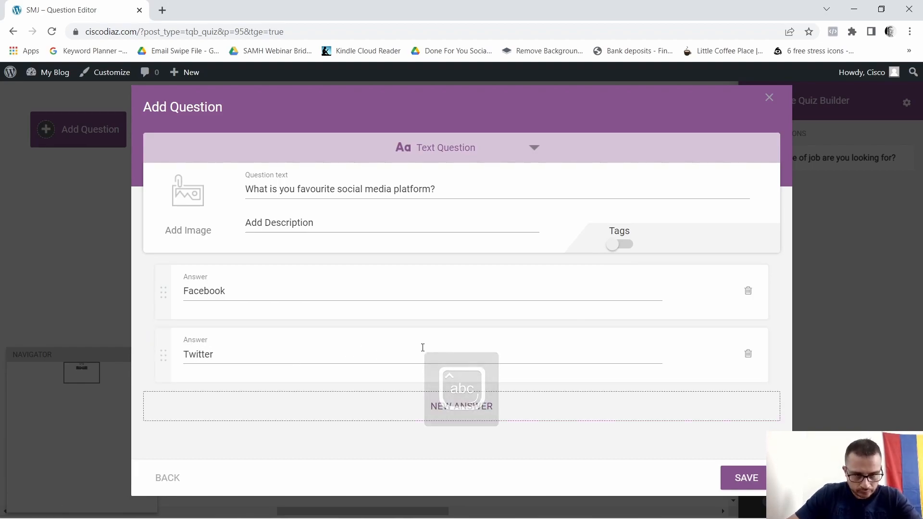
Step: Add Instagram and YouTube as the third and fourth answers of the social media platform question
click(449, 415)
key(Caps_Lock)
text(Instagram)
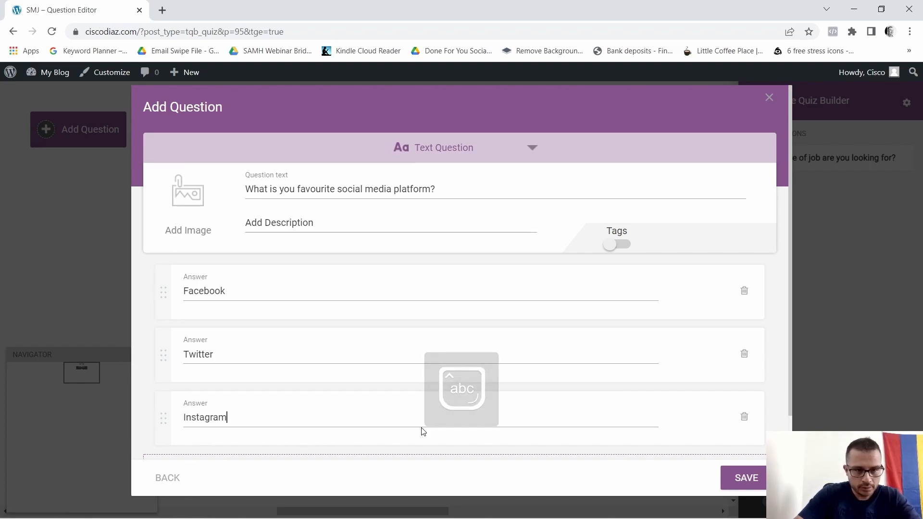
scroll(433, 384, down, 1)
click(467, 430)
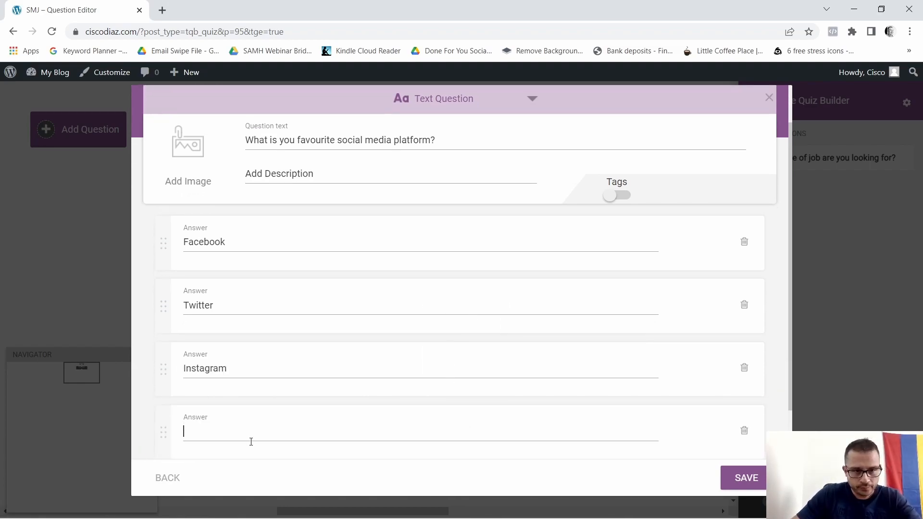
key(Caps_Lock)
text(You)
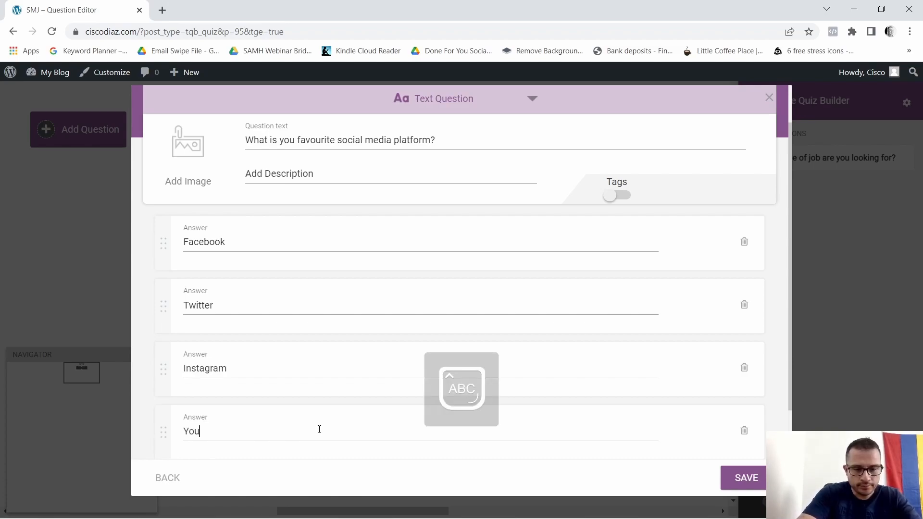
text(Tube)
Step: Add TikTok as the fifth answer and save the social media platform question
scroll(355, 322, down, 1)
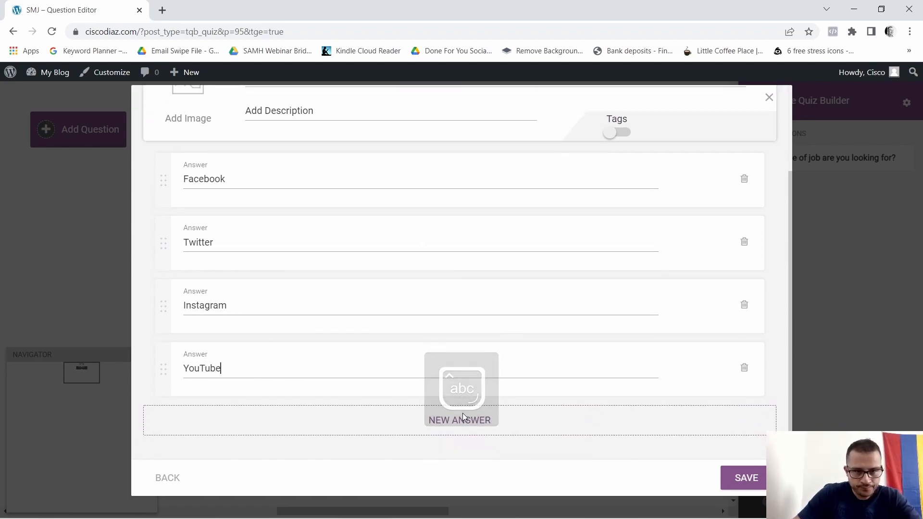
click(457, 425)
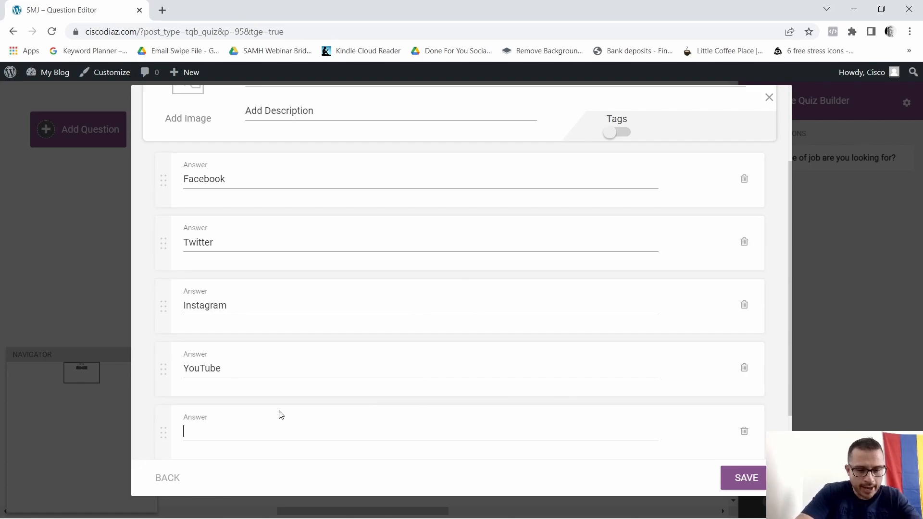
key(Caps_Lock)
text(T)
key(Caps_Lock)
text(T)
key(Caps_Lock)
text(ok)
click(761, 477)
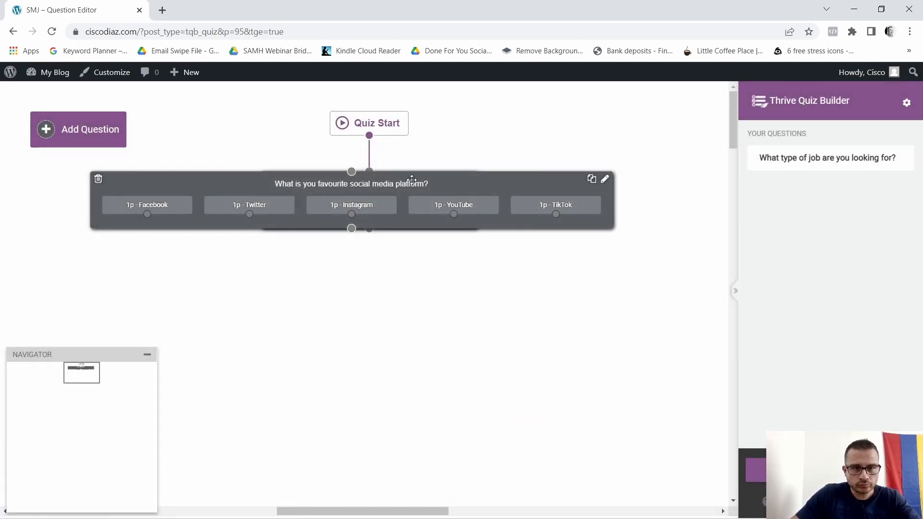
Step: Place the social media platform question below the job type question and connect the first question to it
drag(426, 172, 442, 274)
drag(369, 228, 375, 261)
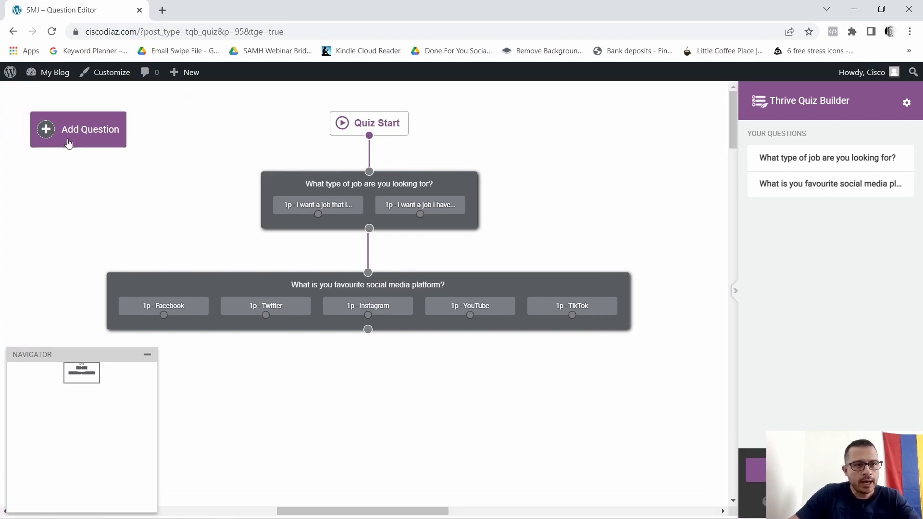
Step: Start a third quiz question of the type Multiple Choice with Buttons
click(91, 128)
click(355, 241)
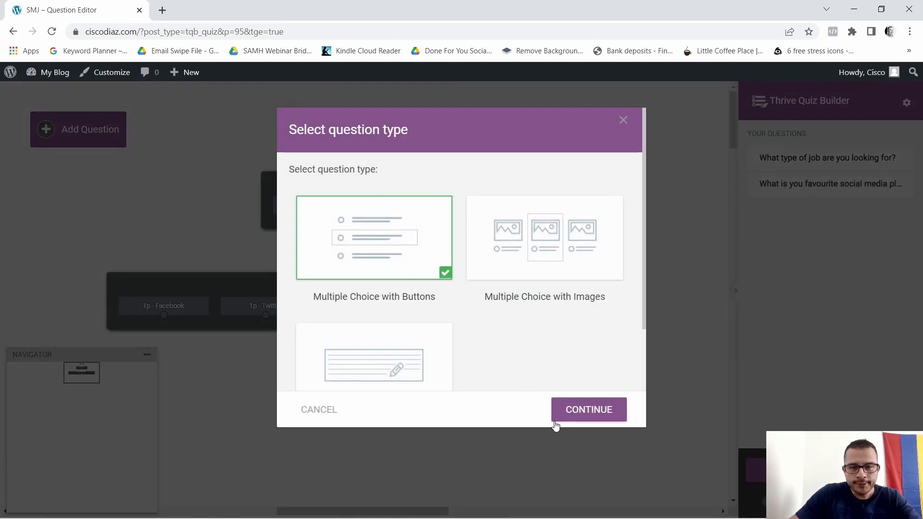
click(586, 412)
Step: Copy "How much are you looking to earn?" from the Notepad notes into the third question's text
mouse_move(483, 511)
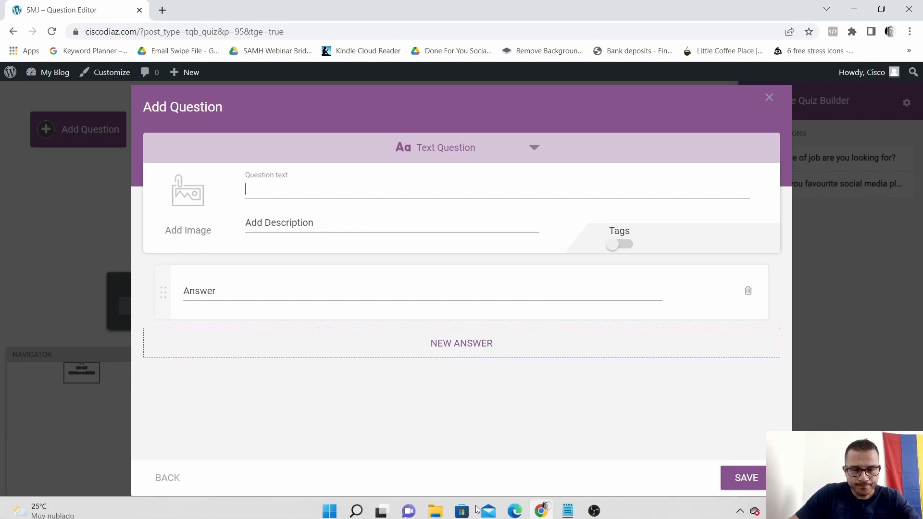
click(567, 506)
drag(51, 353, 202, 354)
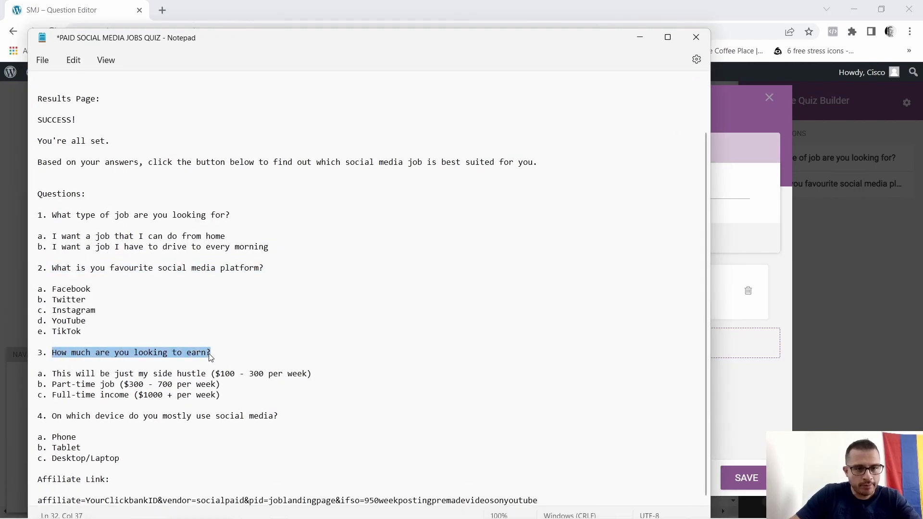
right_click(209, 354)
click(244, 178)
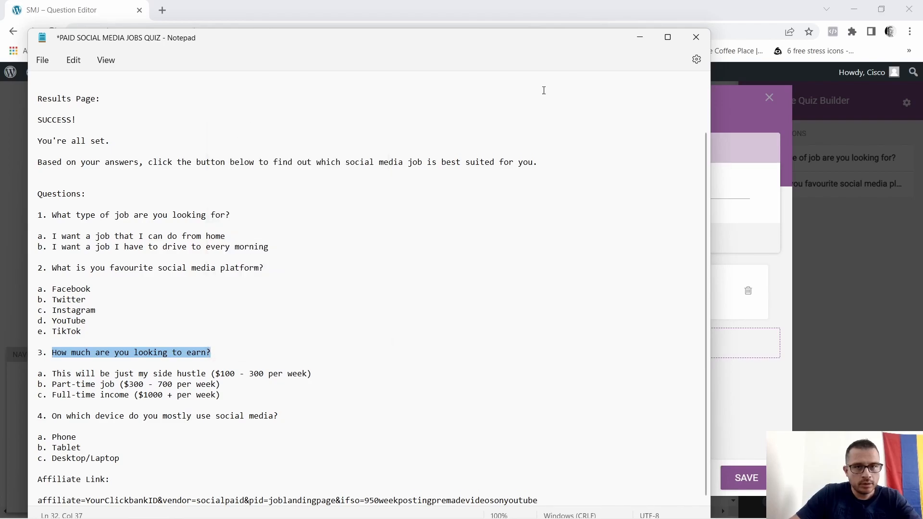
click(640, 38)
right_click(305, 192)
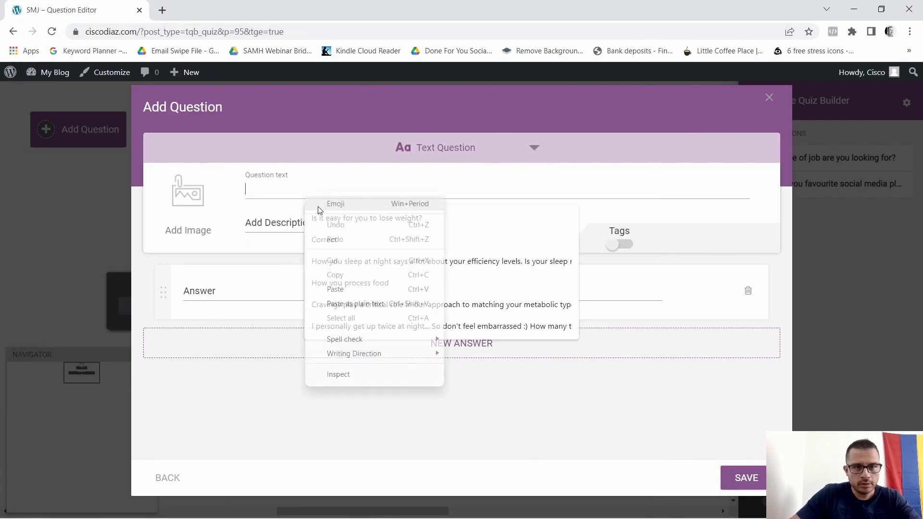
click(346, 289)
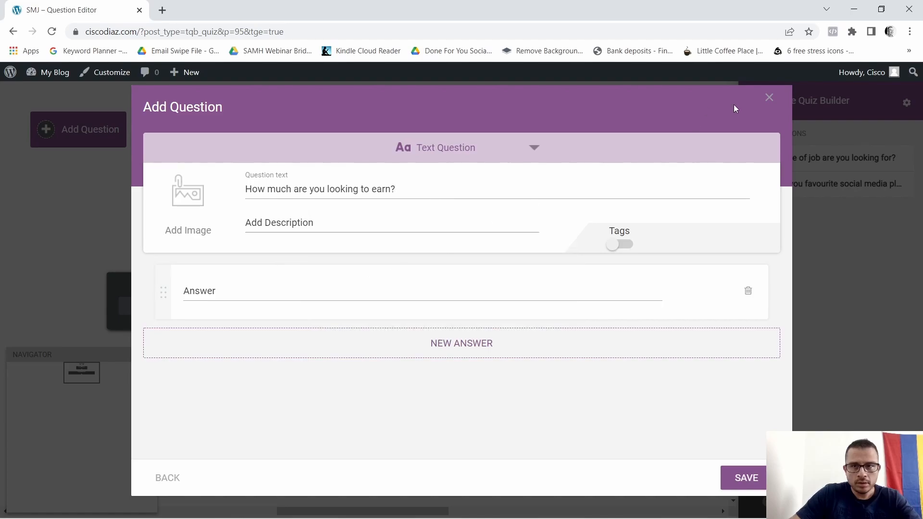
Step: Fill in the earnings question's first answer with "This will be just my side hustle ($100 - 300 per week)" from the Notepad notes
click(568, 506)
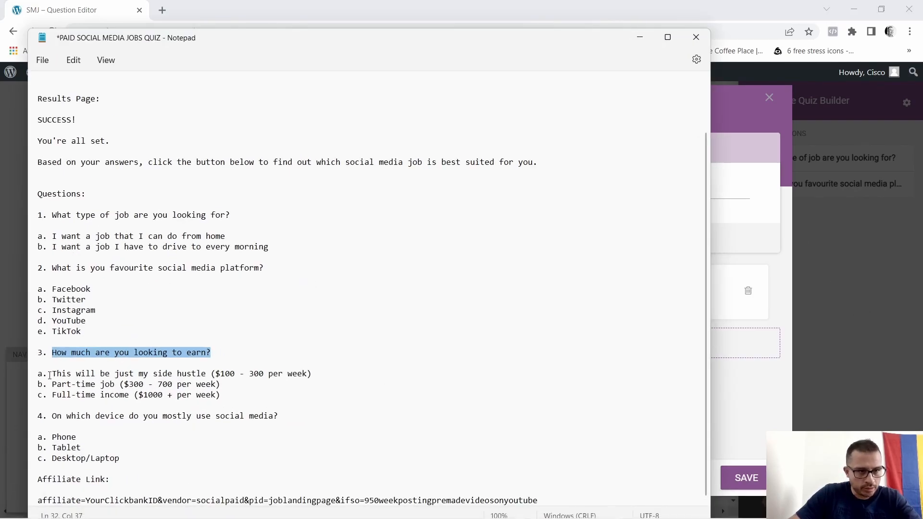
drag(52, 375, 314, 378)
right_click(284, 377)
click(332, 197)
click(810, 327)
click(213, 291)
right_click(209, 292)
click(264, 387)
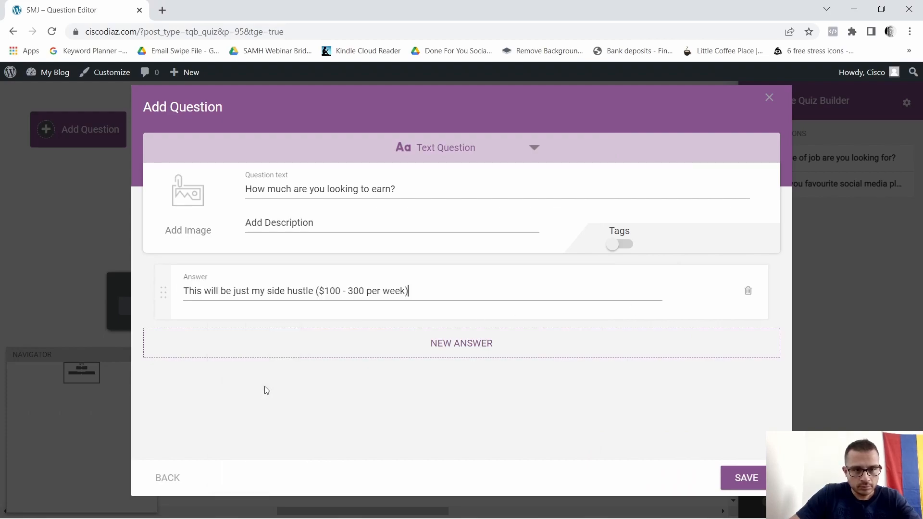
Step: Add a second answer to the earnings question reading "Part-time job ($300 - 700 per week)", copied from the Notepad notes
click(474, 339)
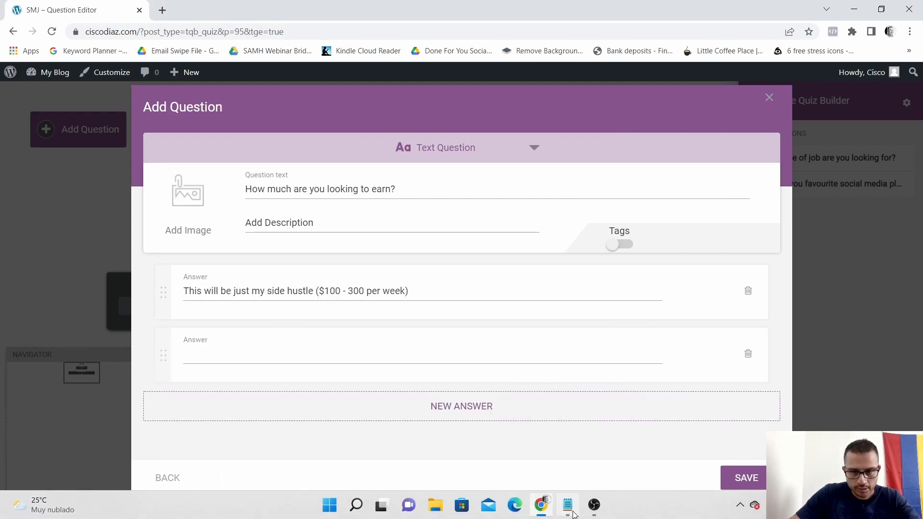
click(570, 508)
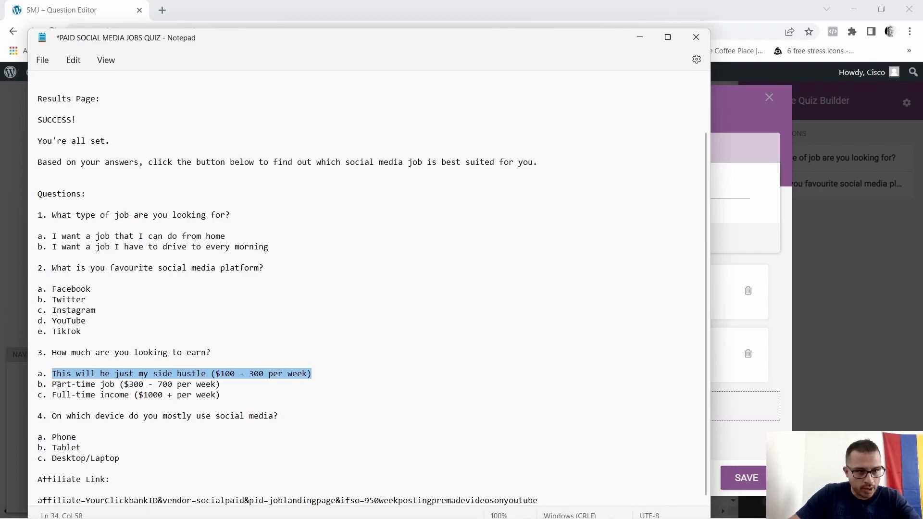
drag(52, 382, 221, 385)
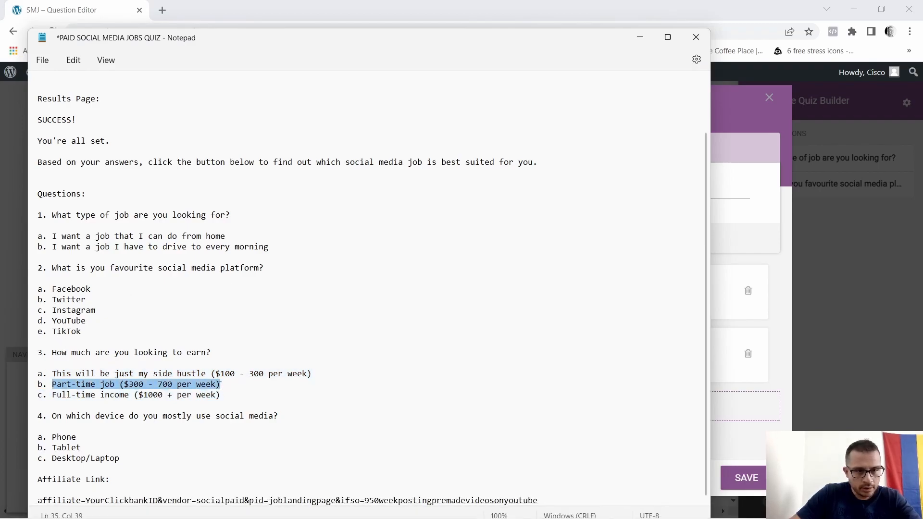
right_click(203, 392)
click(231, 211)
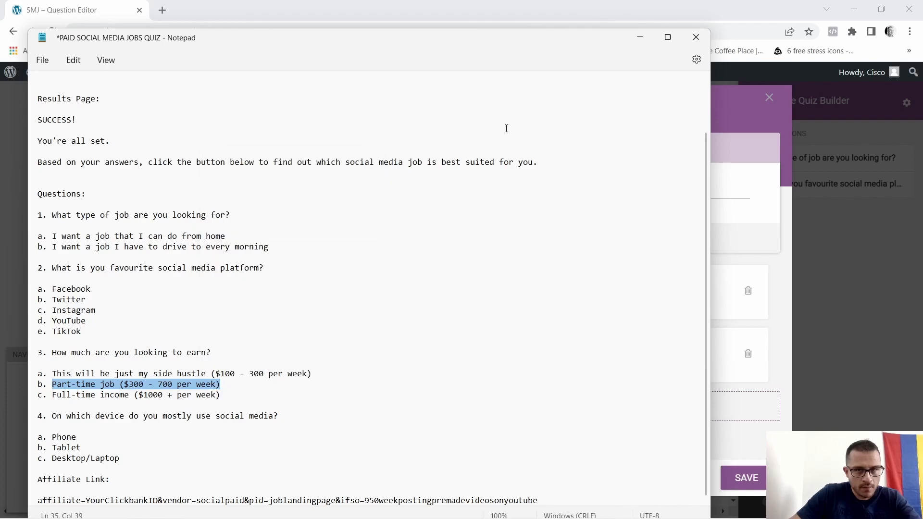
click(643, 42)
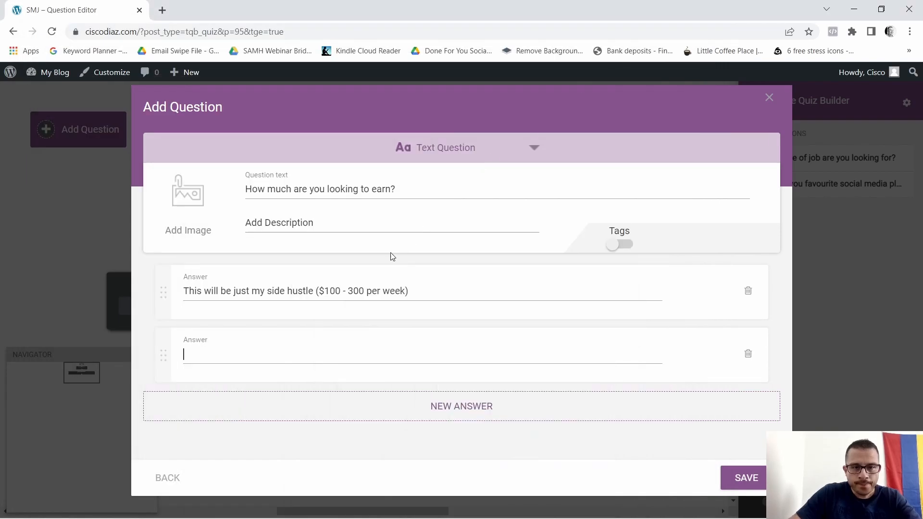
right_click(241, 360)
click(269, 263)
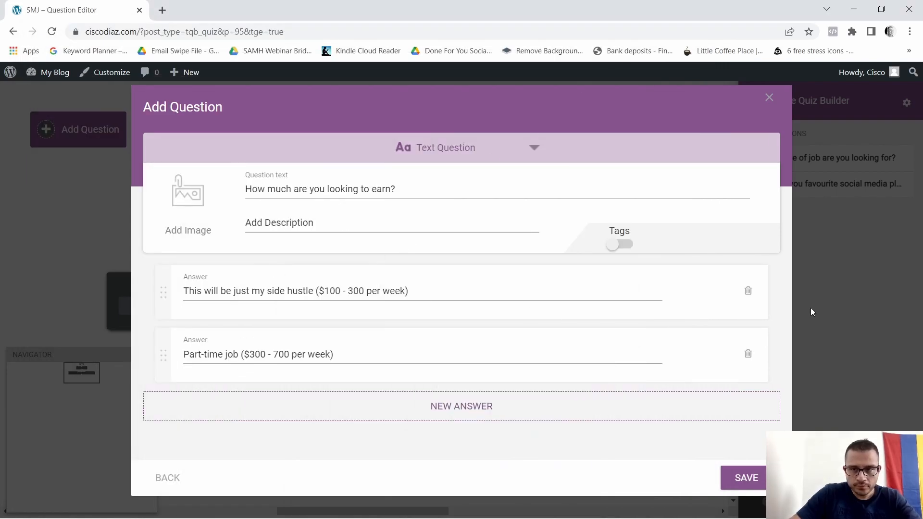
Step: Add "Full-time income ($1000 + per week)" from the Notepad notes as the third answer and save the earnings question
click(565, 505)
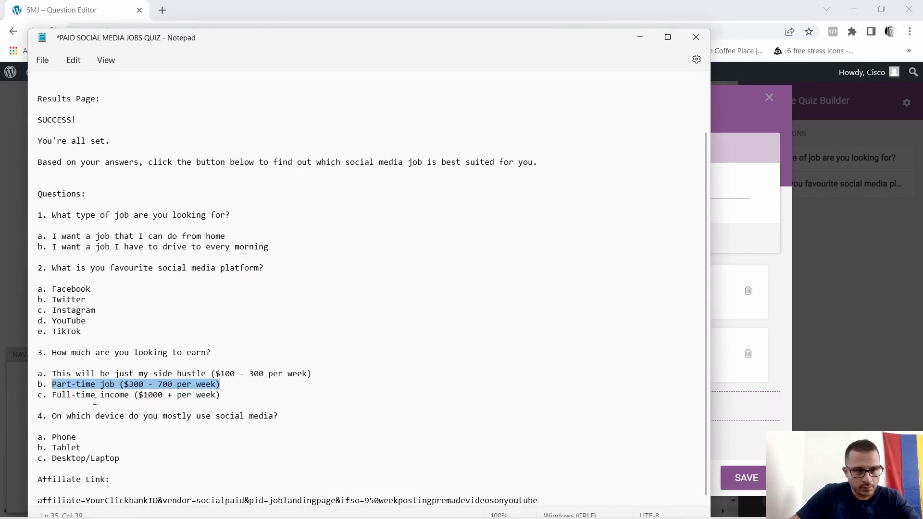
drag(53, 398, 215, 402)
right_click(207, 403)
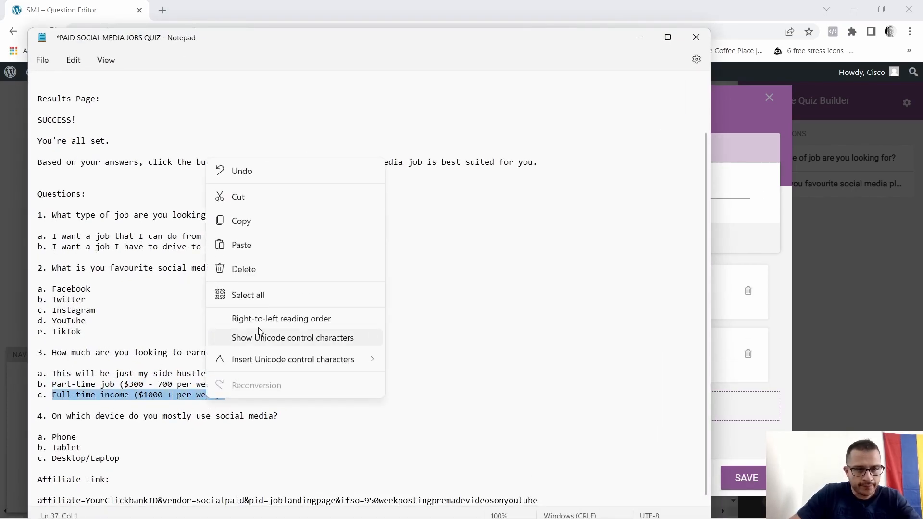
click(231, 219)
click(786, 233)
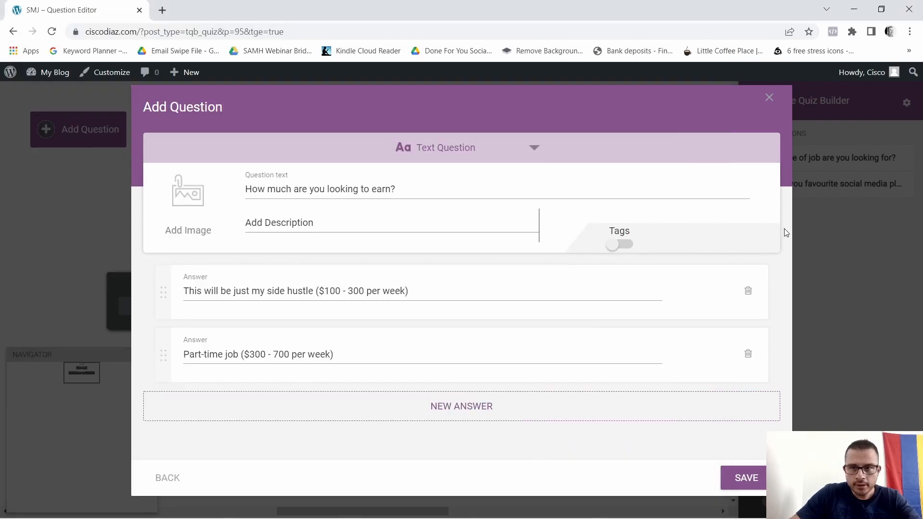
click(442, 409)
right_click(239, 425)
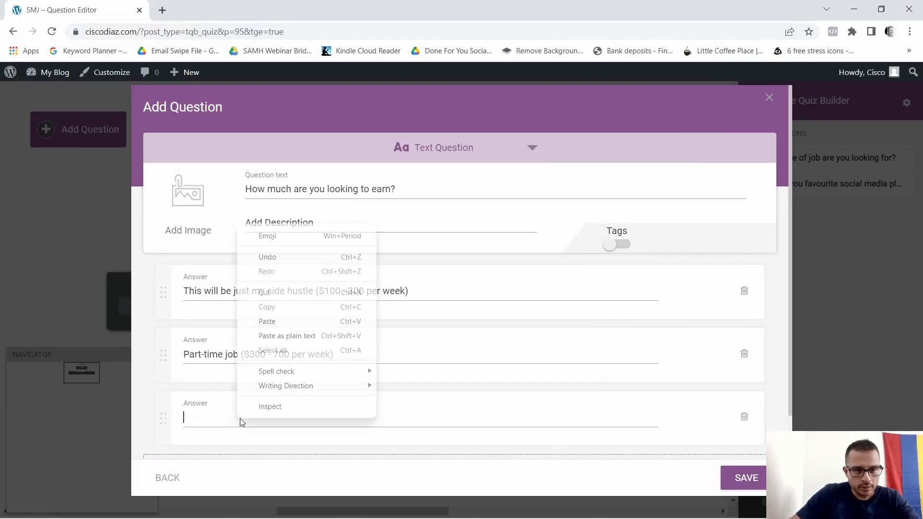
click(270, 321)
click(751, 478)
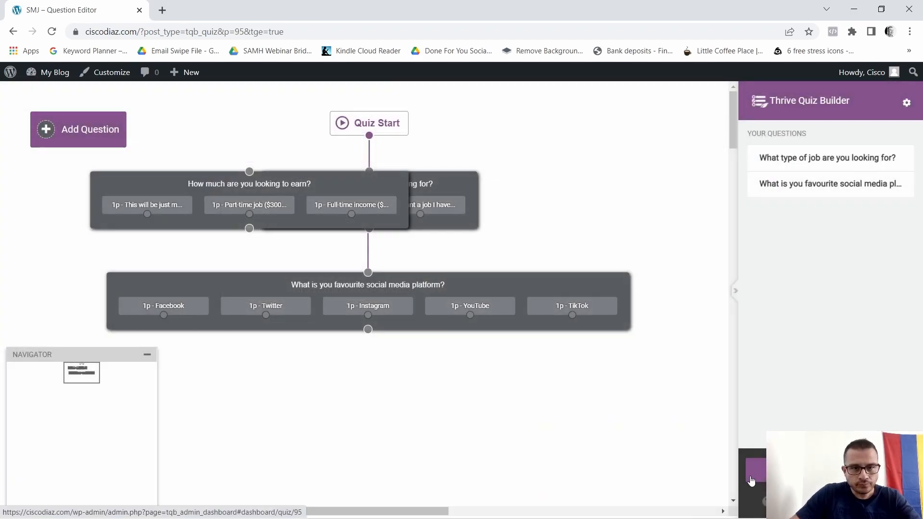
Step: Place the earnings question below the social media platform question and connect the platform question to it
drag(307, 184, 427, 382)
drag(368, 330, 374, 363)
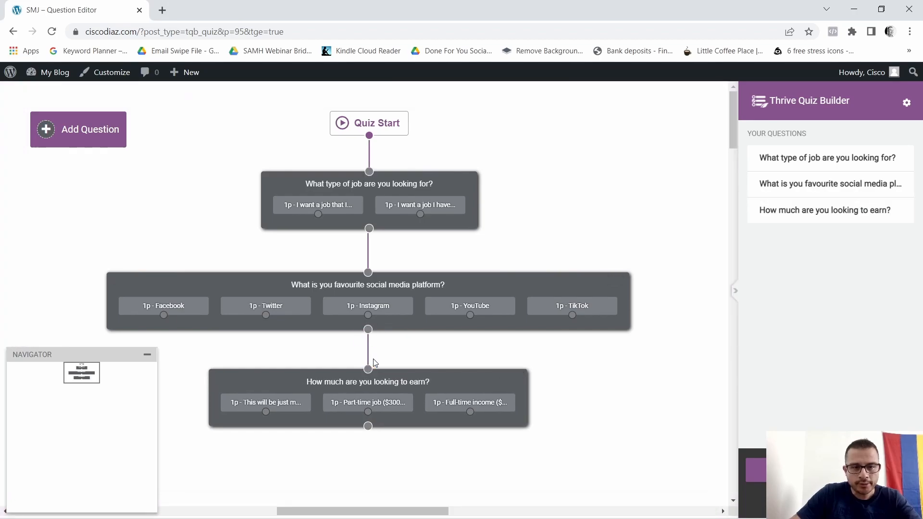
Step: Start a fourth quiz question of the type Multiple Choice with Buttons
click(72, 131)
click(347, 223)
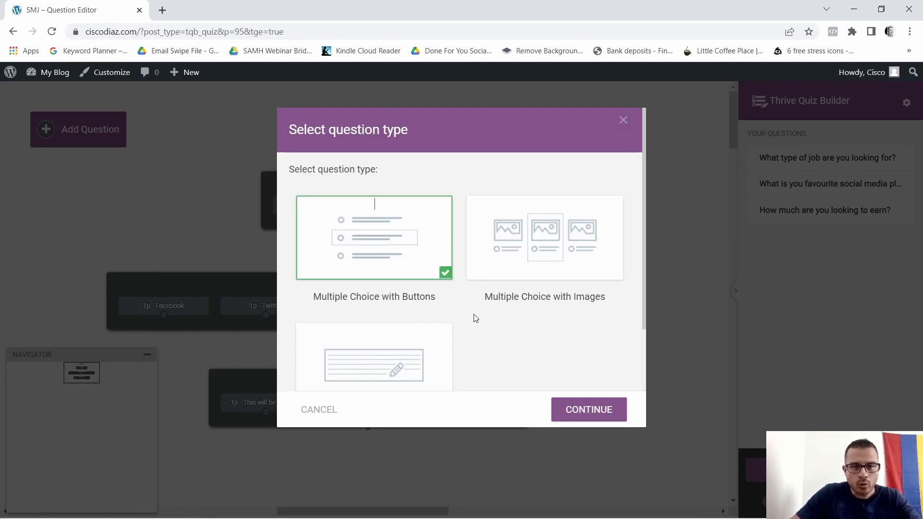
click(588, 412)
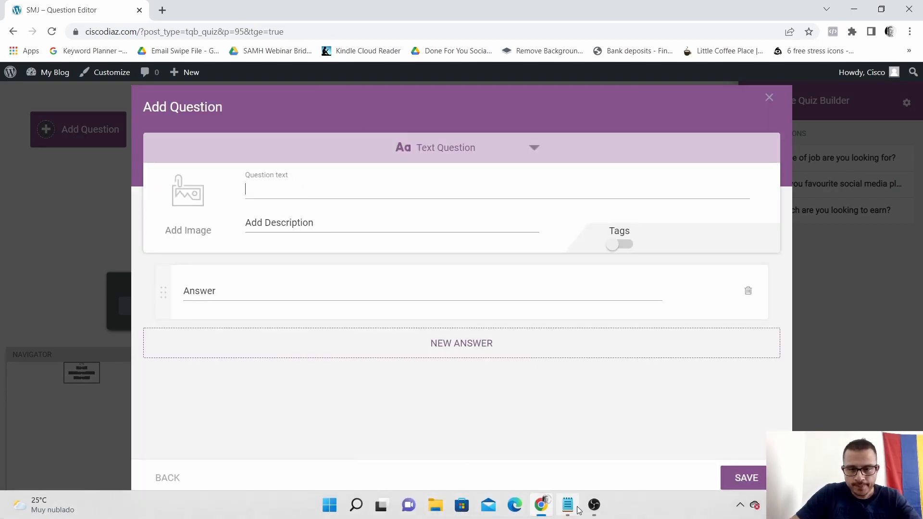
Step: Copy "On which device do you mostly use social media?" from the Notepad notes into the fourth question's text
click(567, 505)
drag(52, 417, 284, 416)
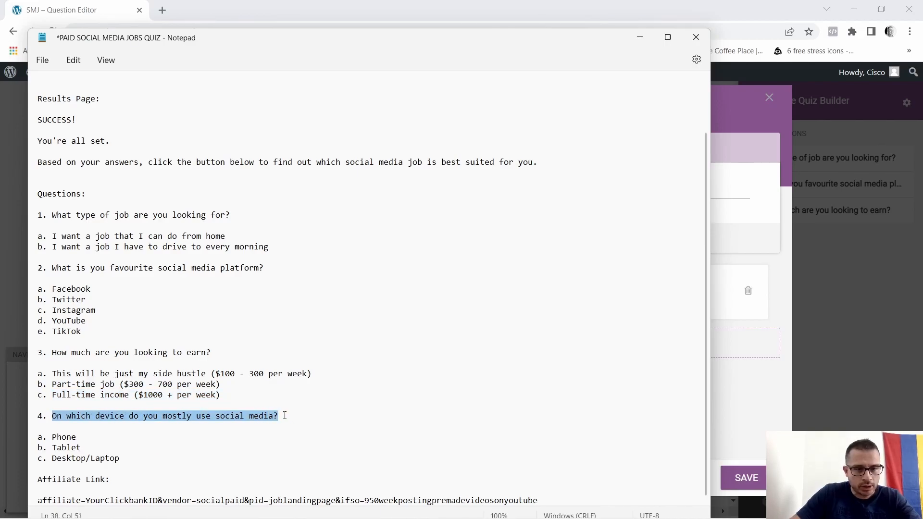
right_click(254, 422)
click(285, 239)
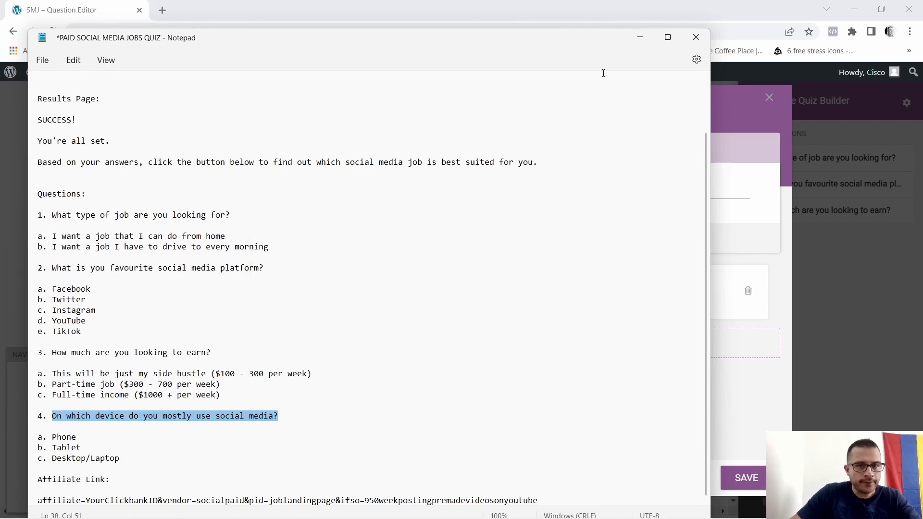
click(640, 37)
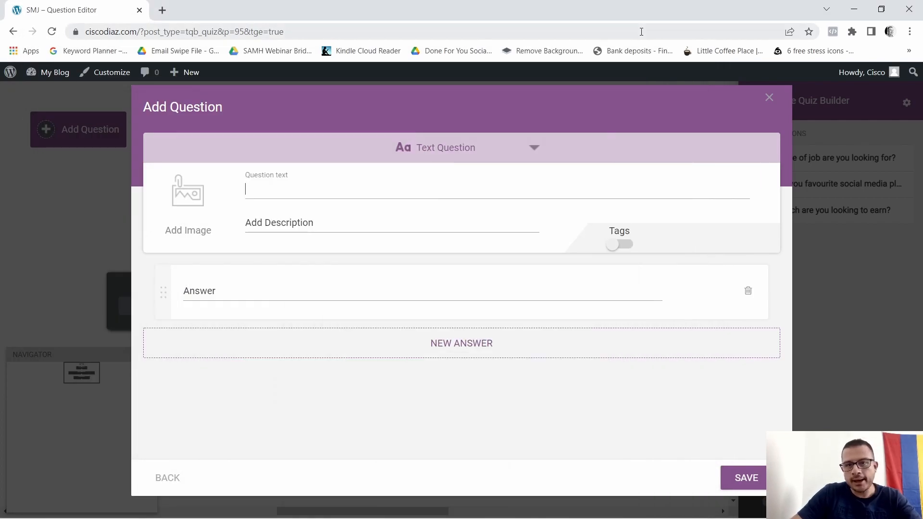
click(310, 184)
right_click(311, 185)
click(347, 282)
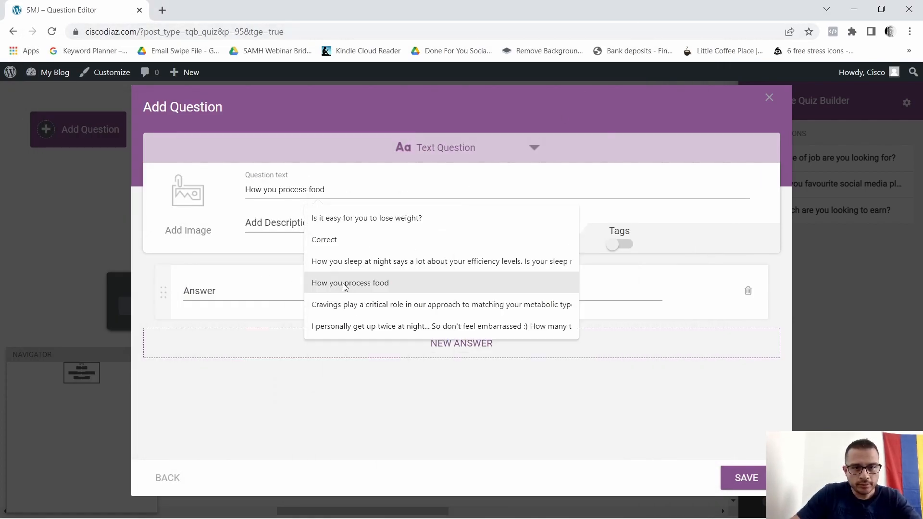
click(521, 189)
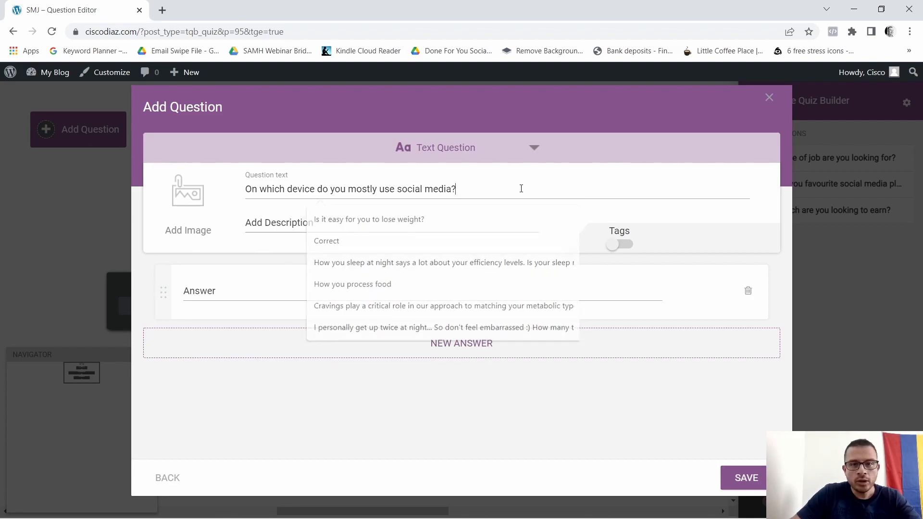
Step: Enter Phone and Tablet as the first and second answers of the device question
mouse_move(470, 497)
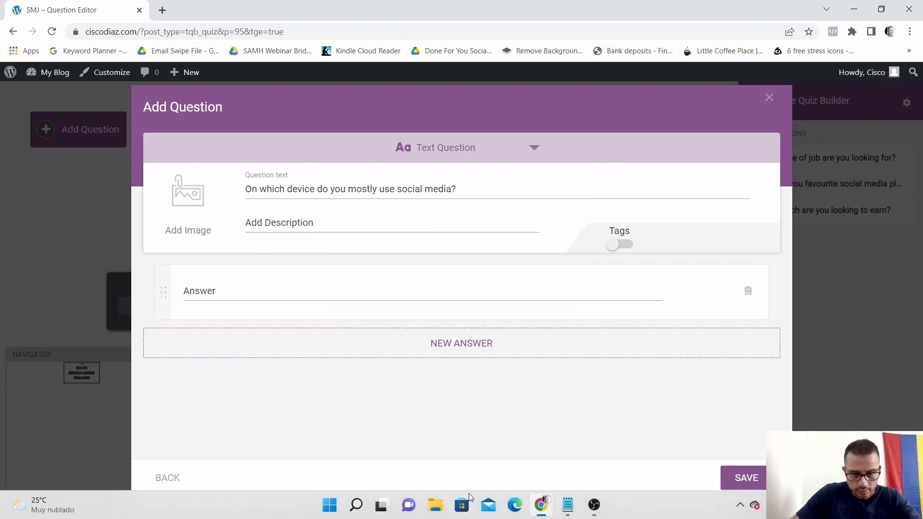
click(224, 287)
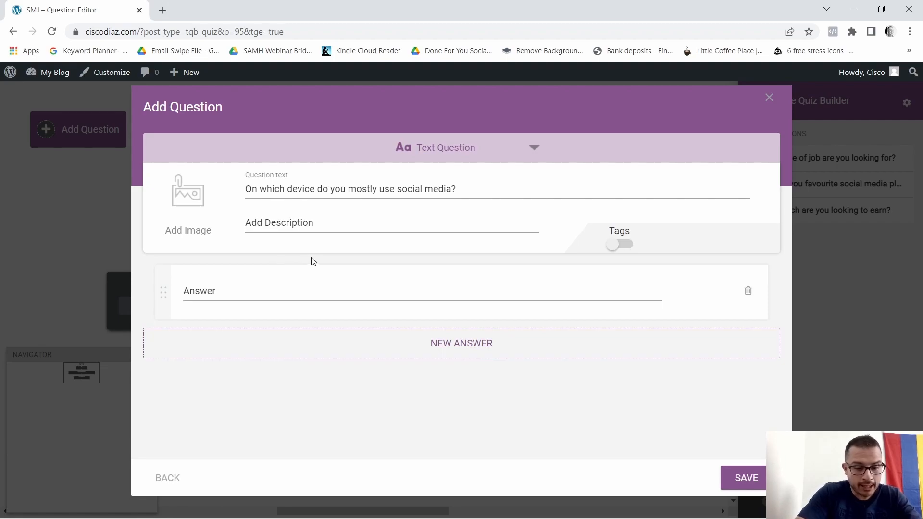
key(Caps_Lock)
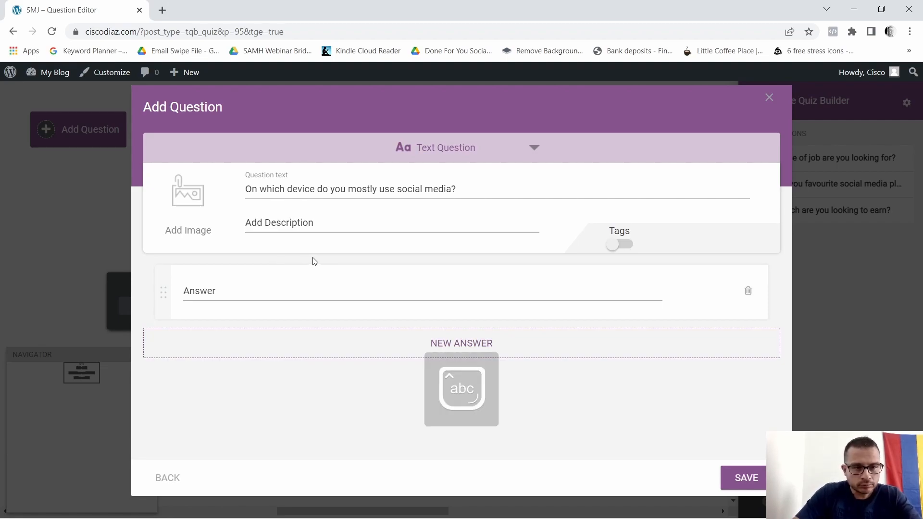
click(268, 292)
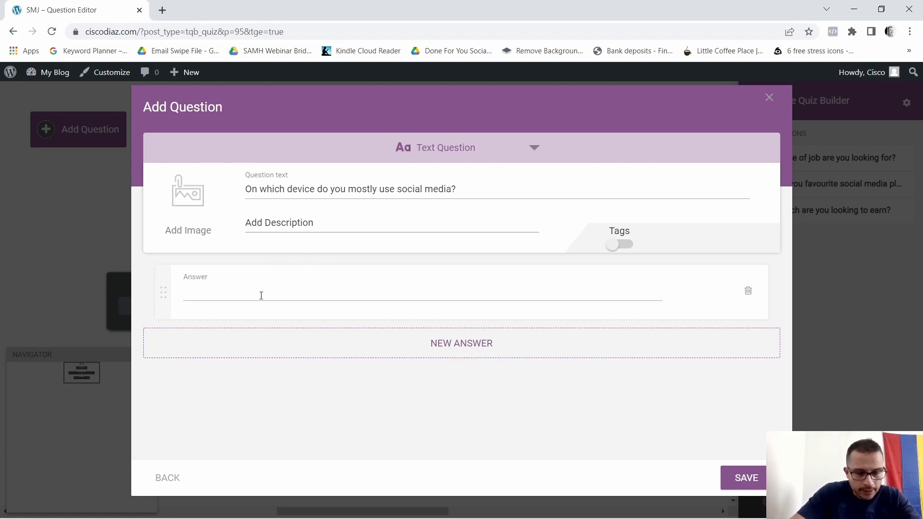
key(Caps_Lock)
text(Phone)
click(486, 344)
key(Caps_Lock)
text(T)
key(Caps_Lock)
text(ablet)
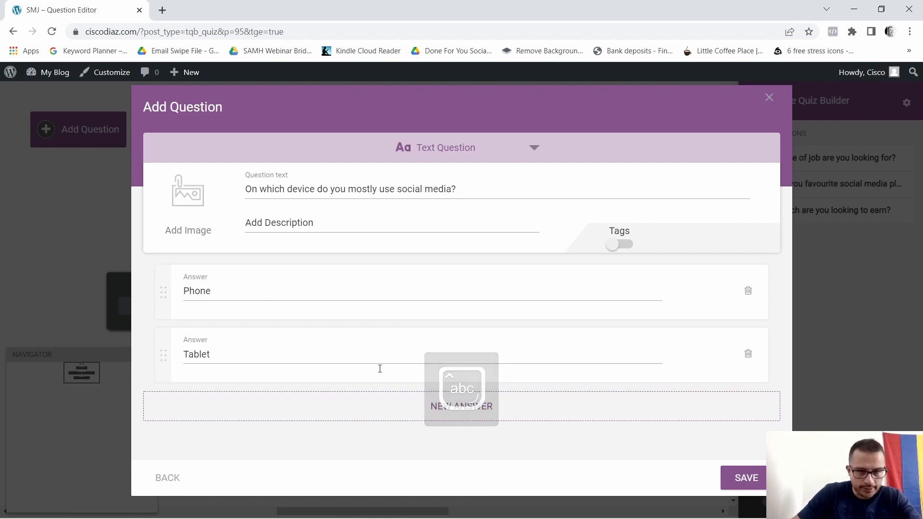
Step: Add Desktop/Laptop as the third answer and save the device question
click(418, 407)
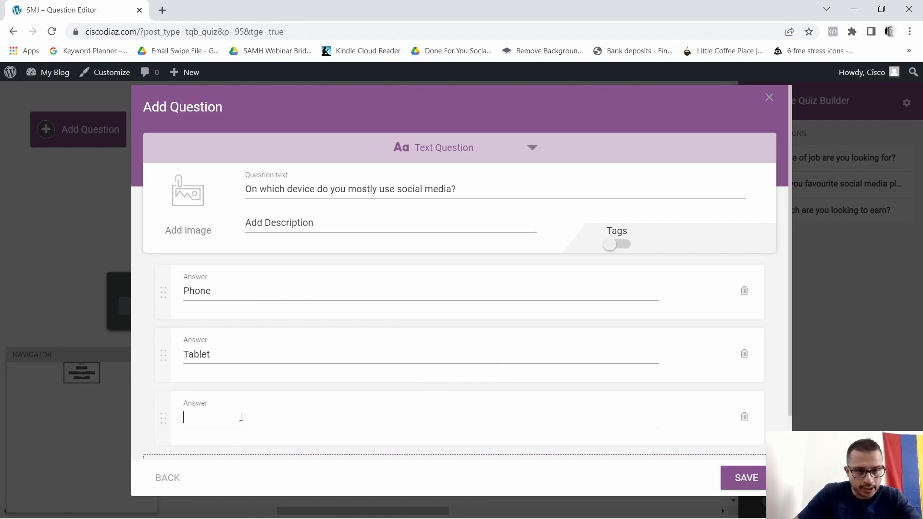
key(Caps_Lock)
text(D)
key(Caps_Lock)
text(esktop)
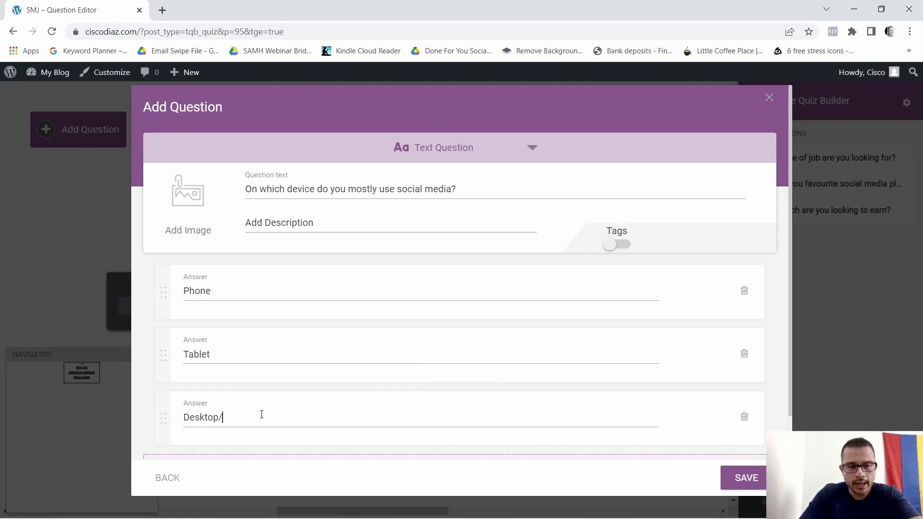
text(/)
key(Caps_Lock)
text(L)
key(Caps_Lock)
text(aptop)
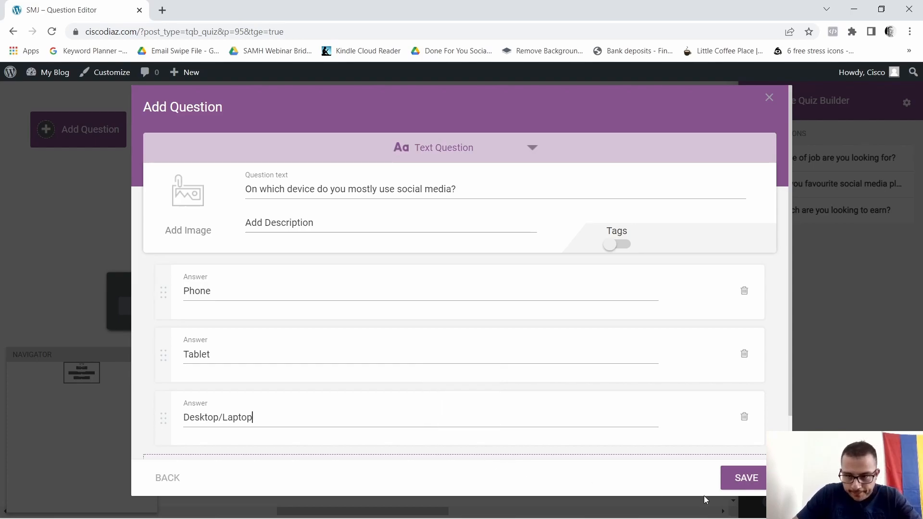
click(749, 478)
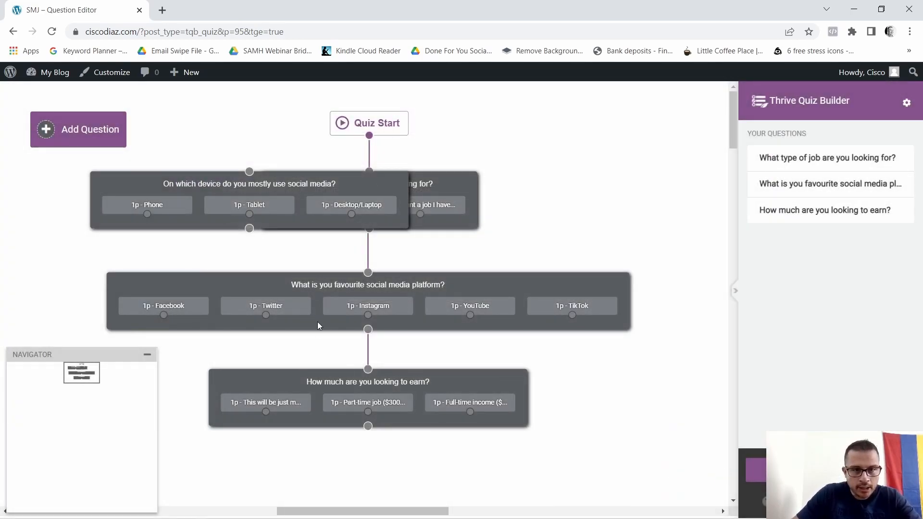
Step: Move the device question below the earnings question, connect the two, and return to the quiz overview
drag(360, 208, 459, 500)
drag(368, 426, 376, 456)
scroll(691, 378, down, 3)
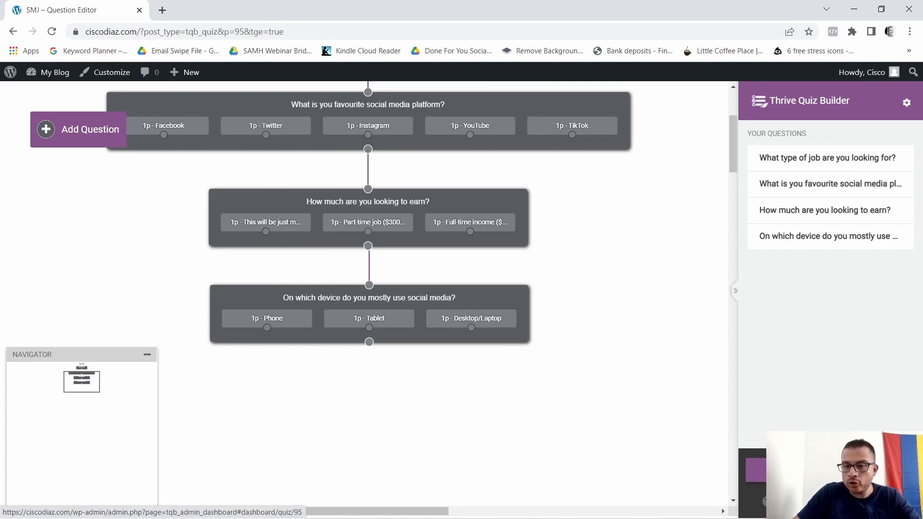
click(830, 470)
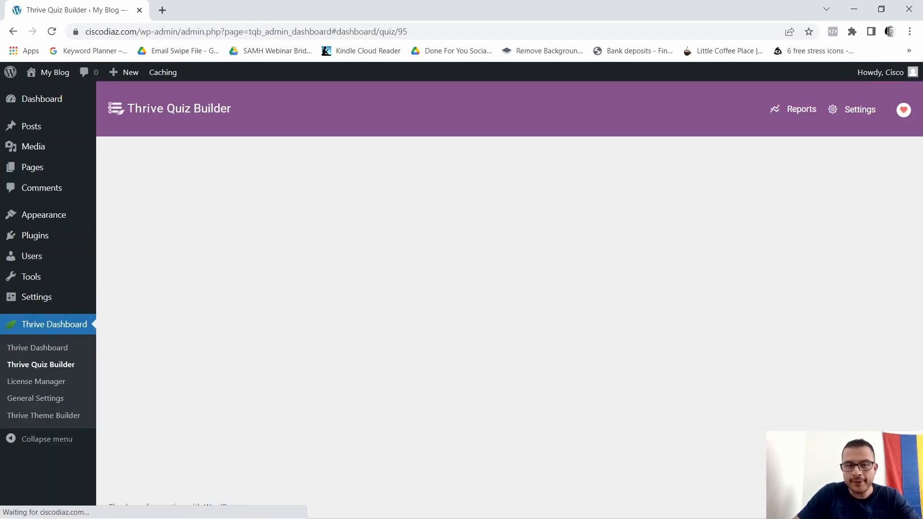
Step: Open the quiz's First Splash Page in the design editor and dismiss the template selection
scroll(518, 289, down, 4)
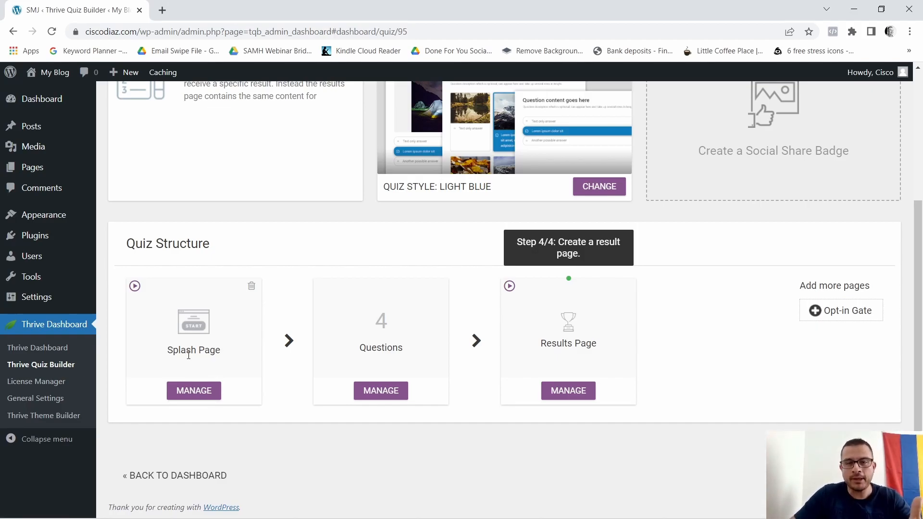
click(195, 392)
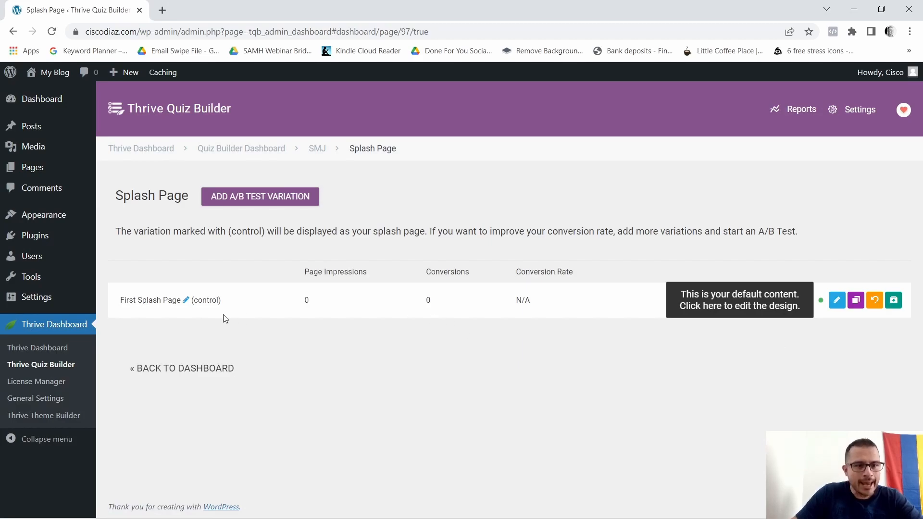
click(836, 301)
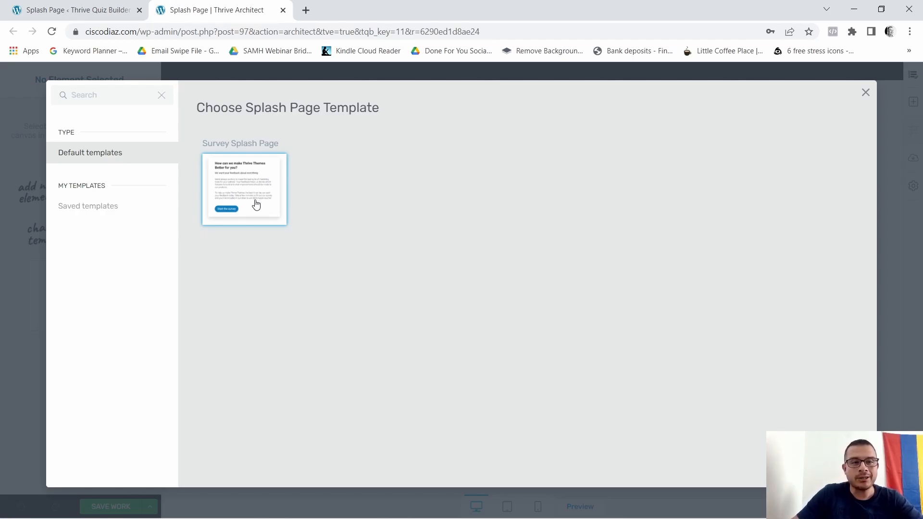
click(865, 94)
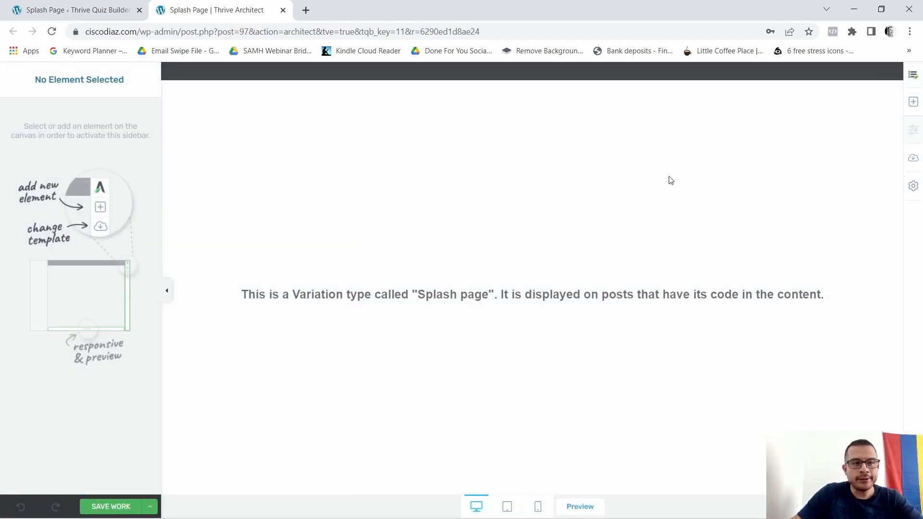
Step: Add an image element to the splash page using Online-Social-Media-Jobs-1.png from the media library
click(912, 104)
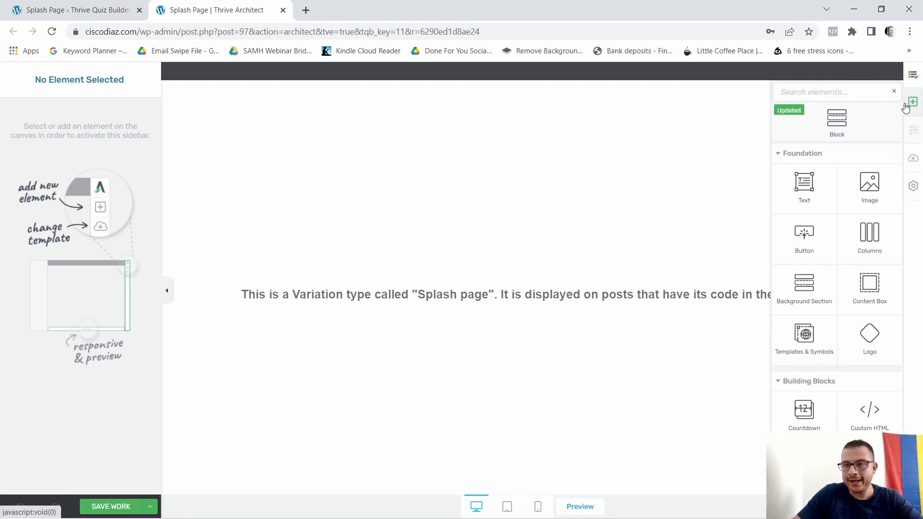
drag(868, 195, 553, 126)
click(554, 139)
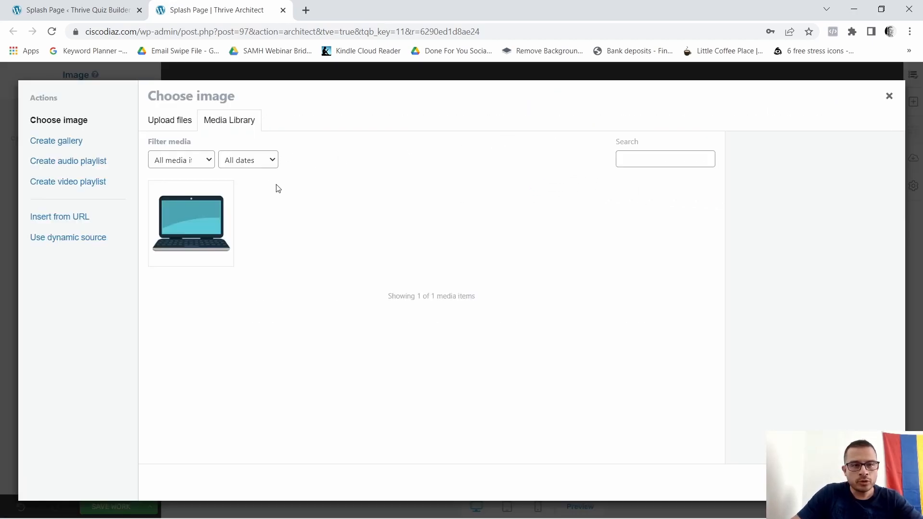
click(207, 219)
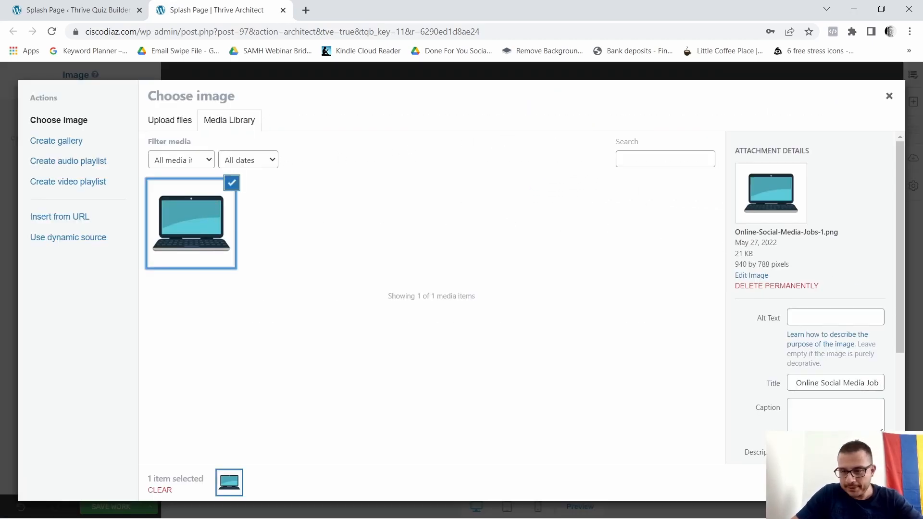
click(869, 482)
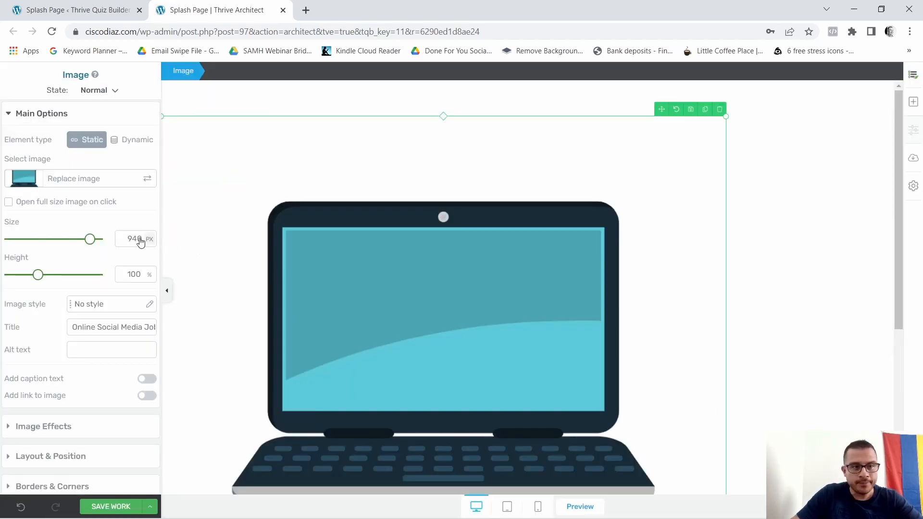
Step: Reduce the laptop image's size to about 199 px and center it on the splash page
drag(90, 240, 26, 247)
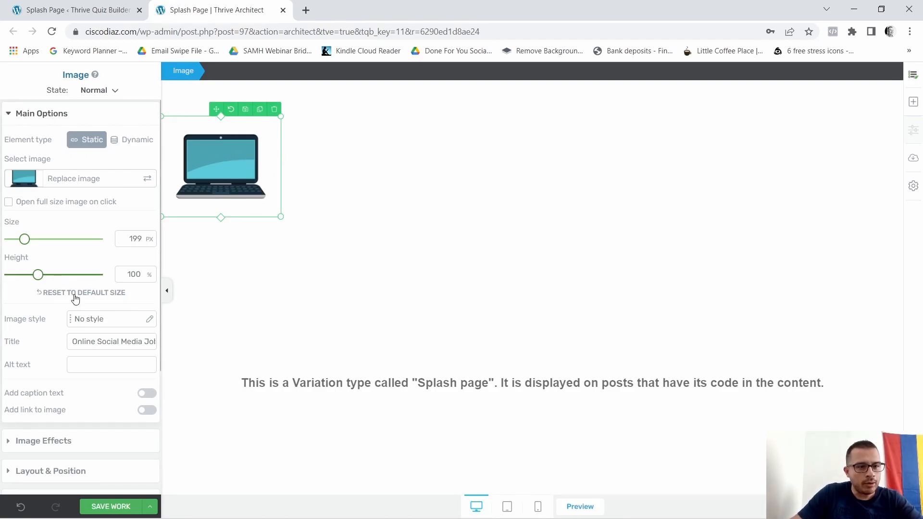
click(52, 470)
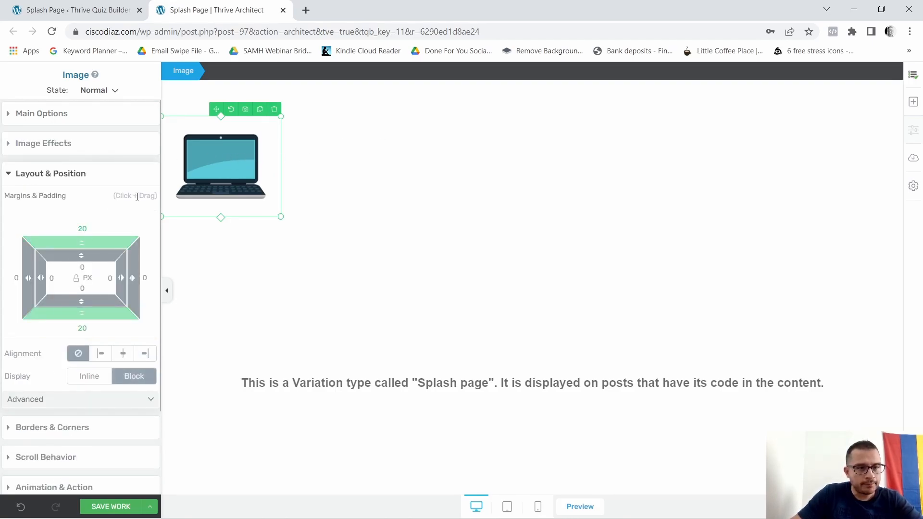
click(123, 353)
Step: Hide the laptop image on mobile so it is visible on desktop and tablet only
scroll(52, 439, down, 3)
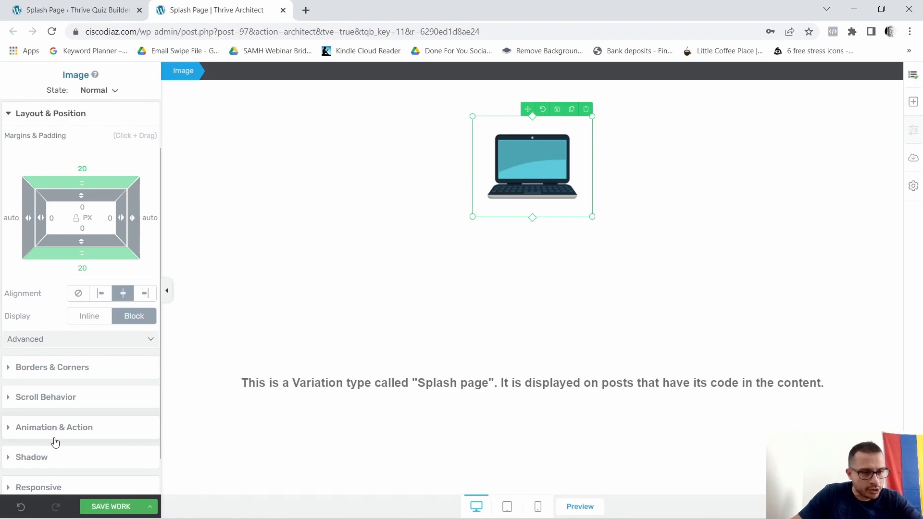
click(58, 443)
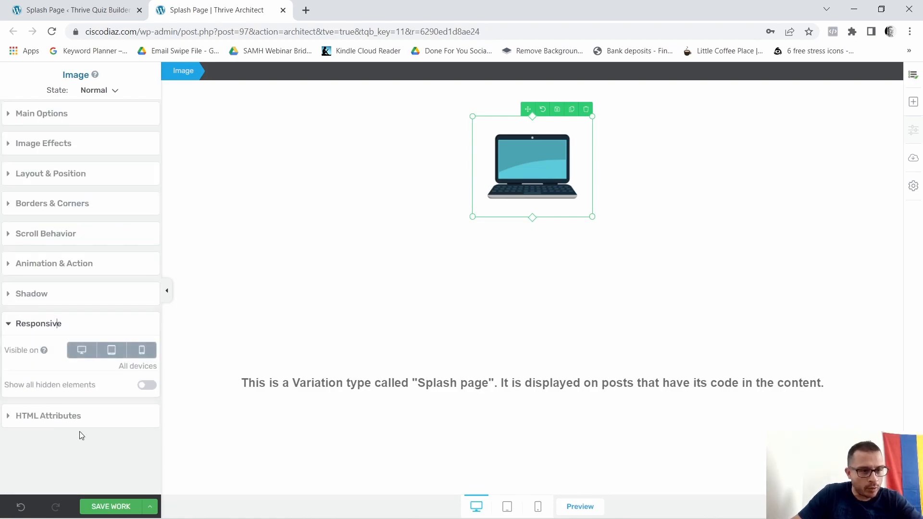
click(141, 354)
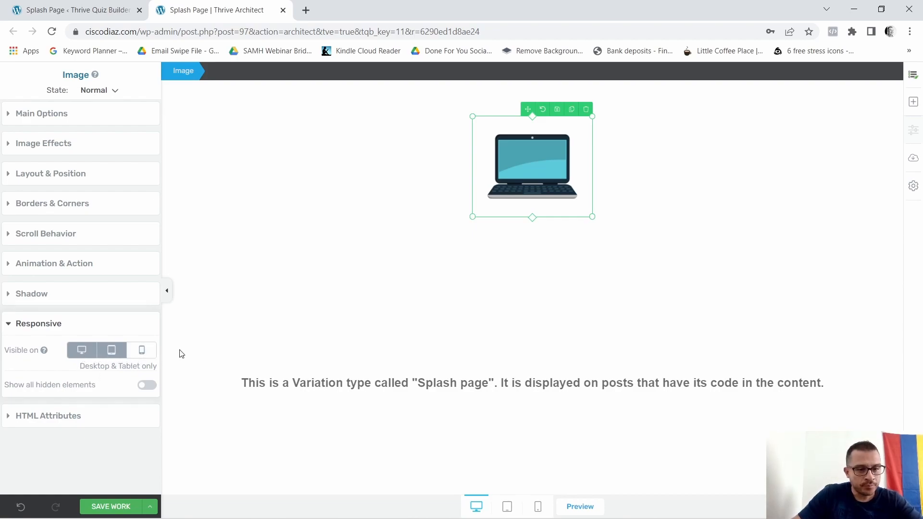
Step: Add a text element below the laptop image and center its text
click(913, 101)
drag(809, 189, 542, 222)
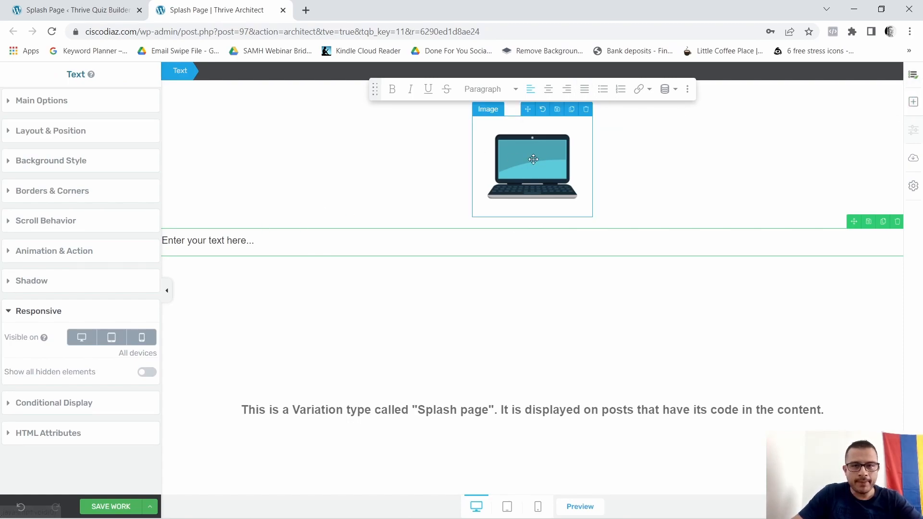
click(549, 89)
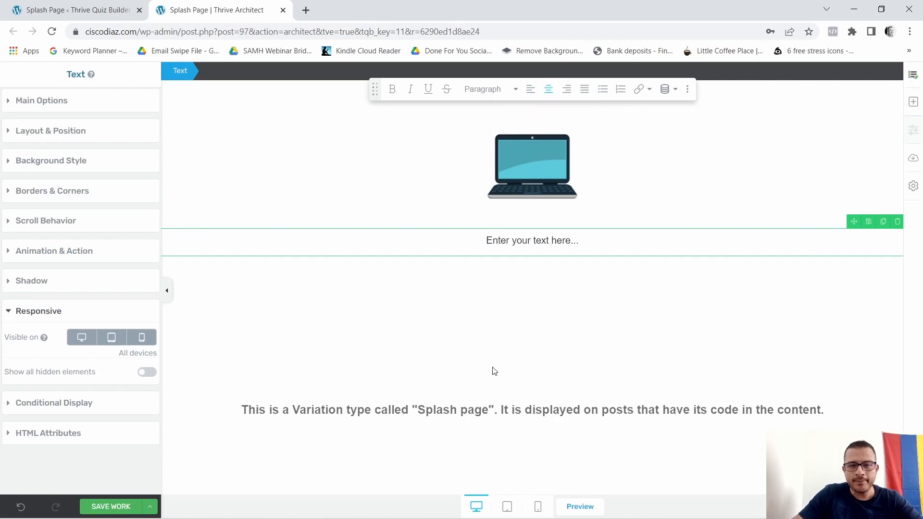
Step: Copy "Discover how you can make $25-$50 per hour using social media" from the Notepad notes into the splash page text element
click(572, 508)
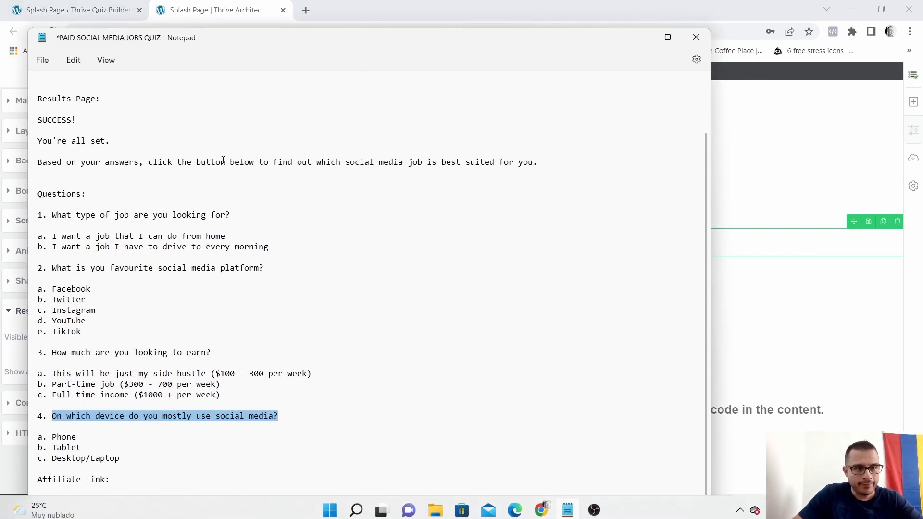
scroll(224, 161, up, 2)
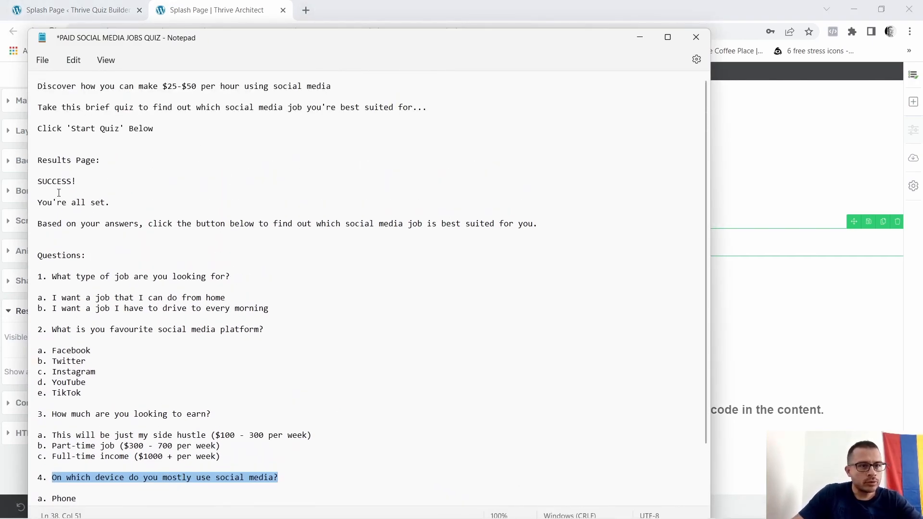
drag(40, 83, 338, 89)
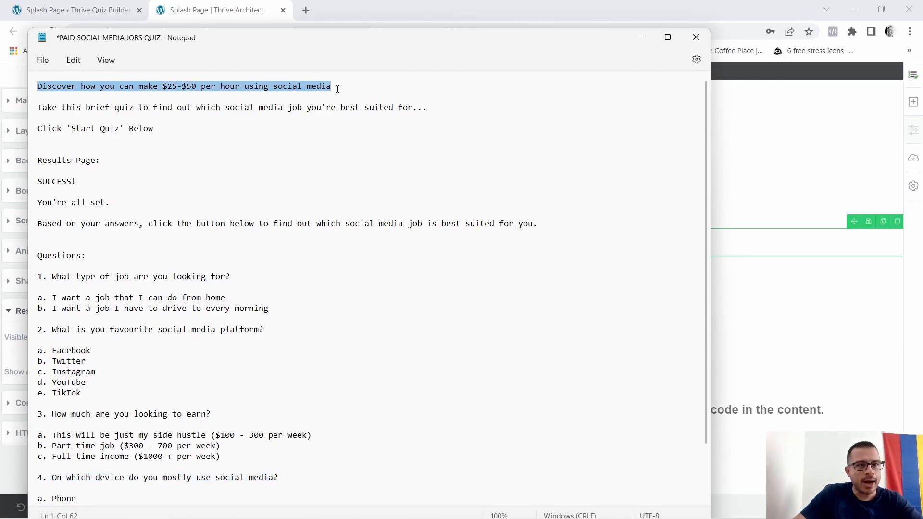
right_click(242, 87)
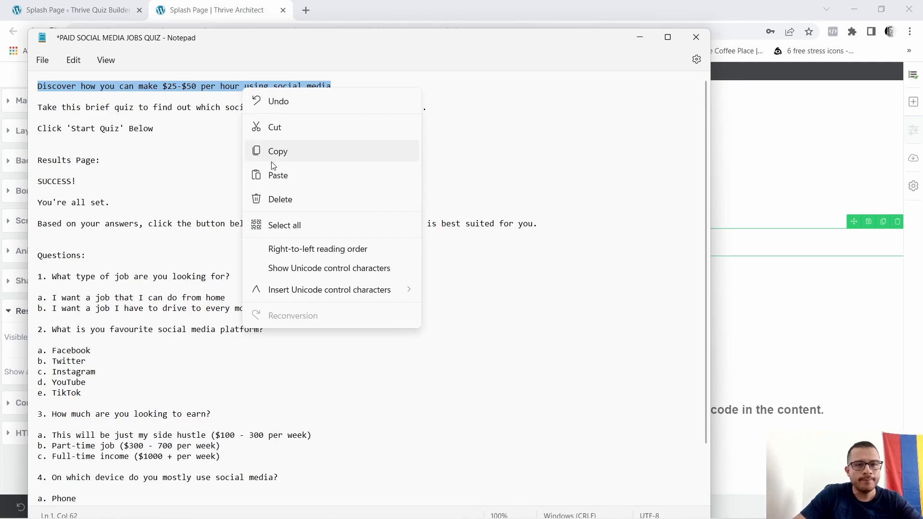
click(278, 150)
click(640, 37)
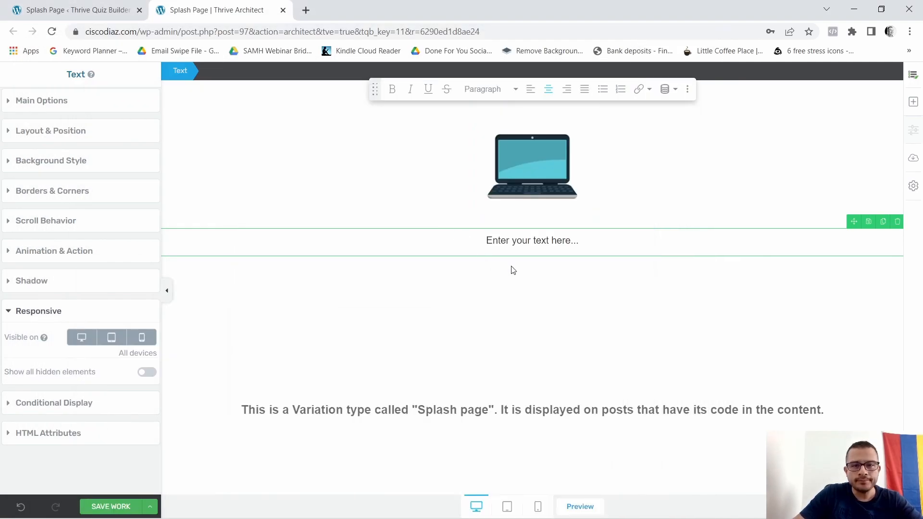
right_click(516, 237)
click(546, 336)
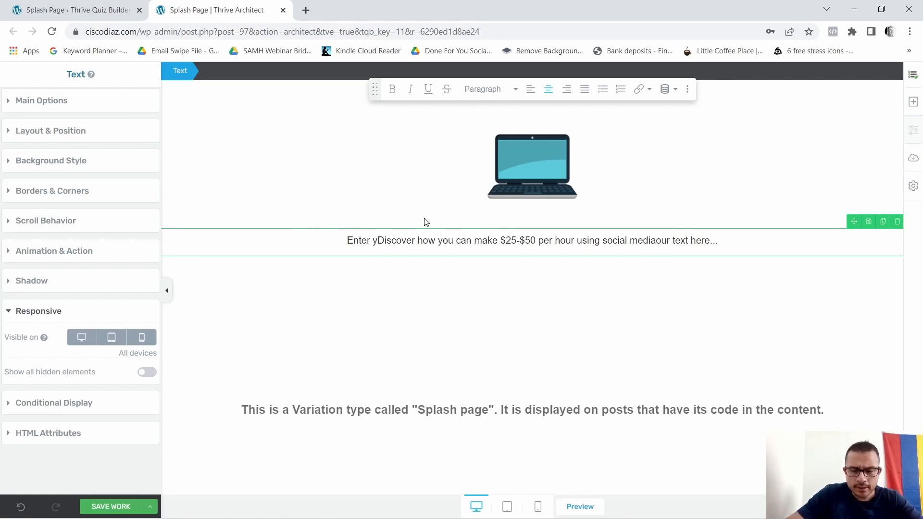
Step: Delete the leftover placeholder words around the pasted headline, keeping the trailing ellipsis
key(BackSpace)
key(BackSpace)
key(BackSpace)
key(BackSpace)
key(BackSpace)
key(BackSpace)
key(BackSpace)
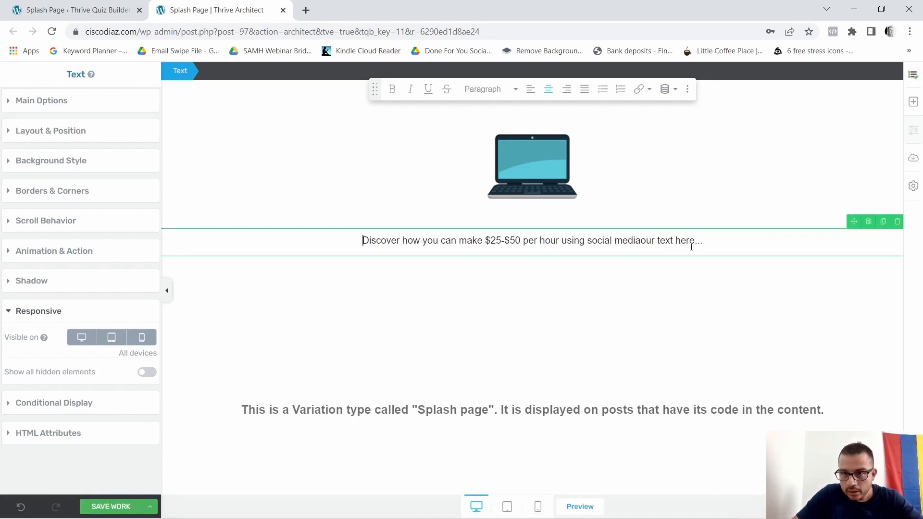
key(BackSpace)
key(BackSpace)
key(BackSpace)
key(BackSpace)
key(BackSpace)
key(BackSpace)
key(BackSpace)
key(BackSpace)
key(BackSpace)
key(BackSpace)
key(BackSpace)
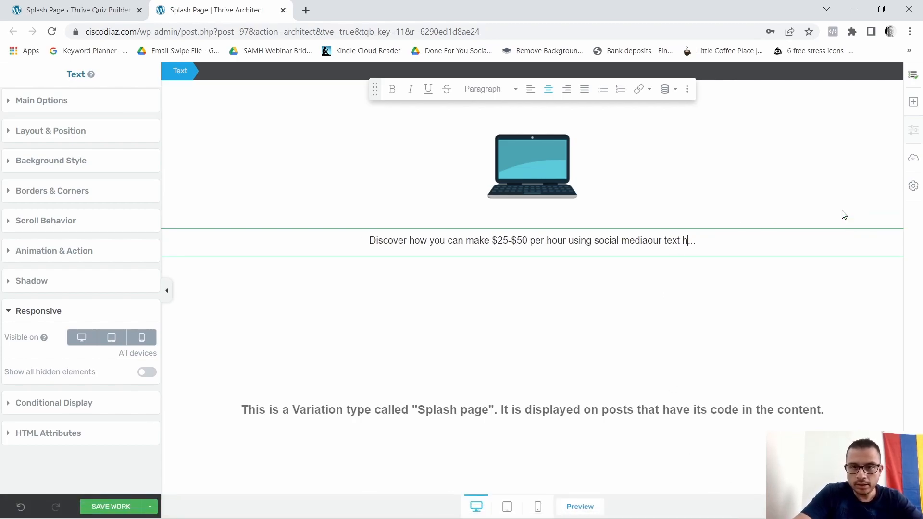
key(BackSpace)
key(BackSpace)
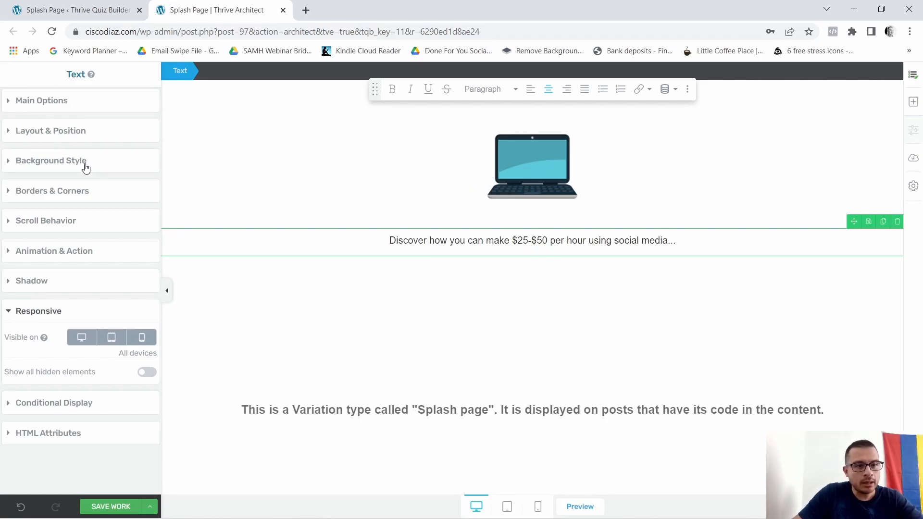
Step: Set the headline's font to Open Sans from Google Fonts and make the text bold
click(50, 101)
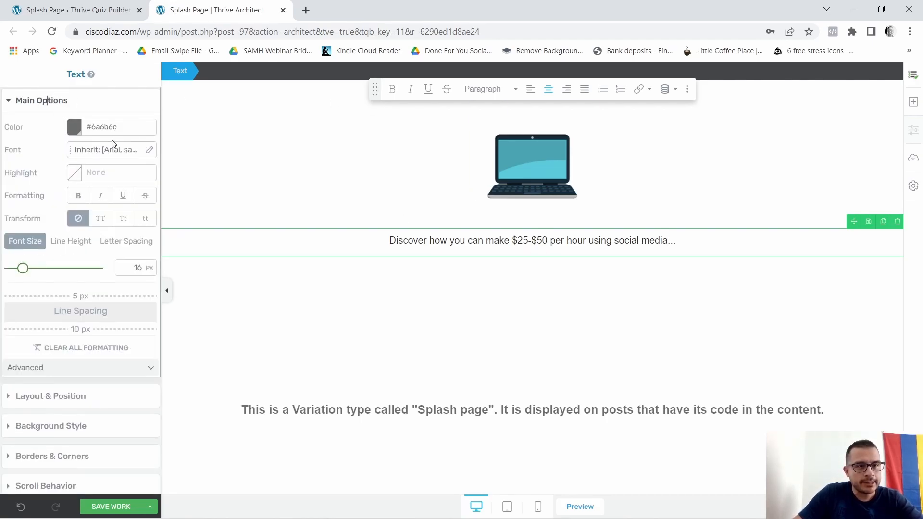
click(149, 150)
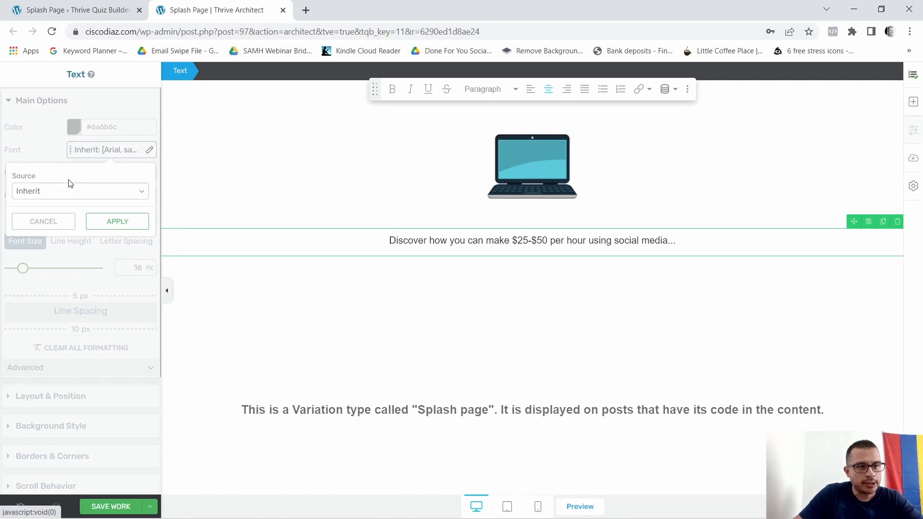
click(142, 191)
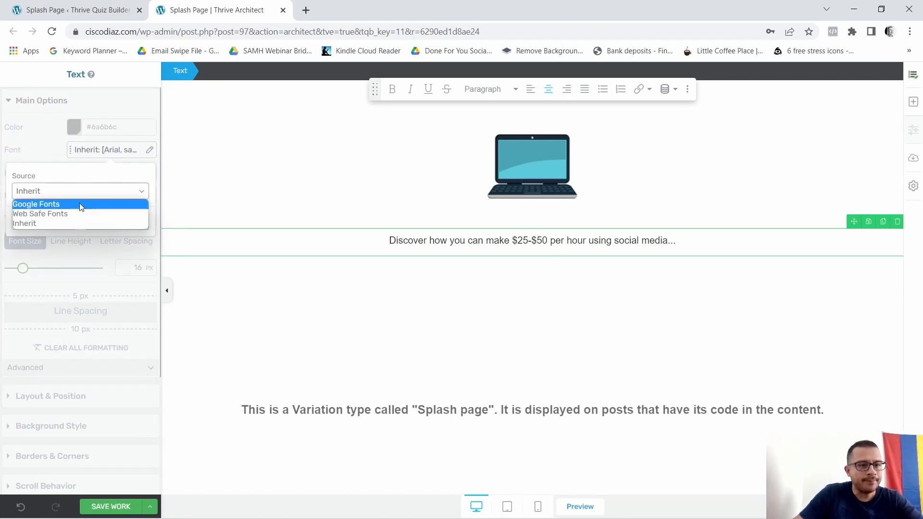
click(25, 206)
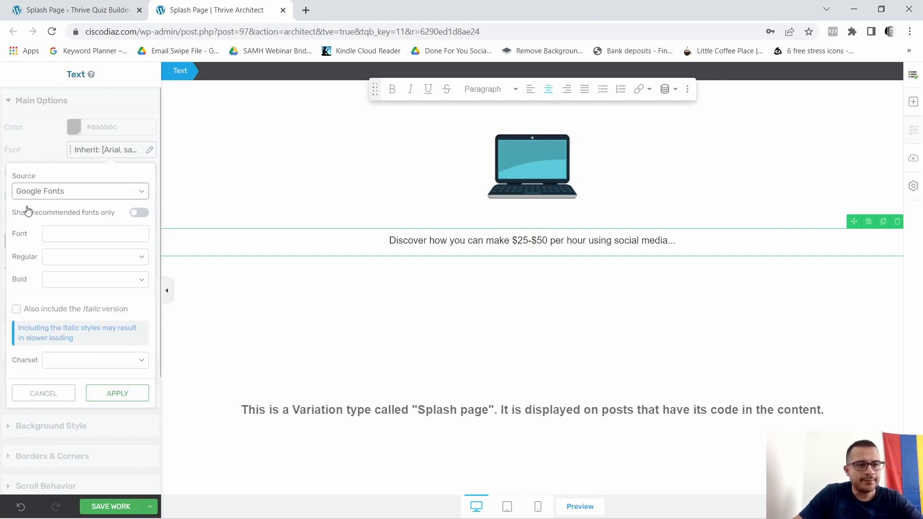
click(77, 233)
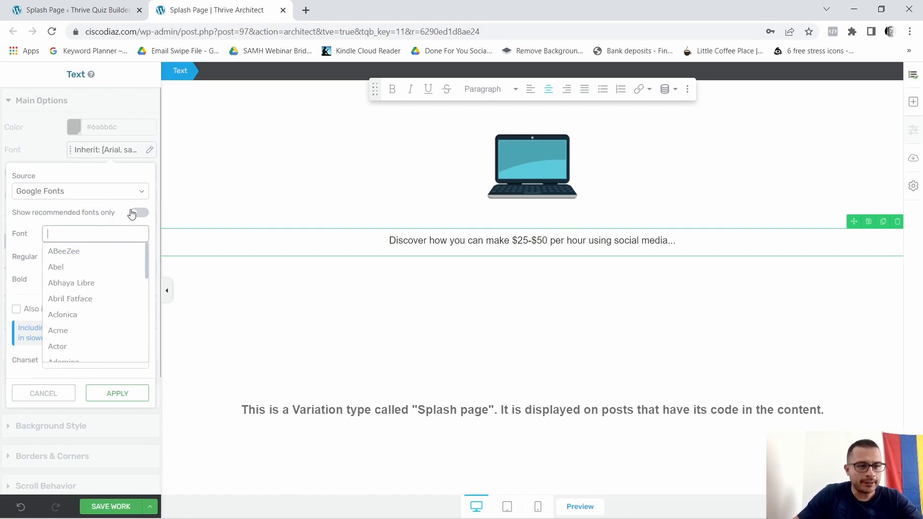
text(Open)
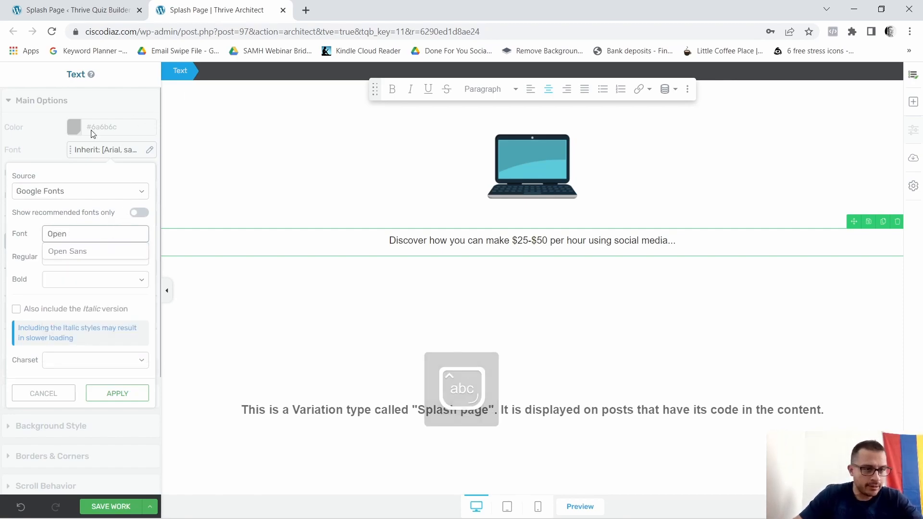
click(60, 251)
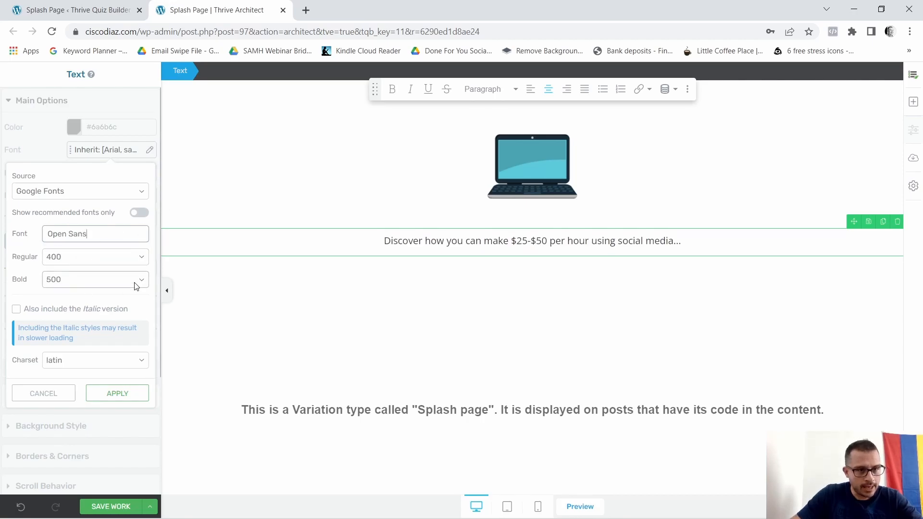
click(118, 394)
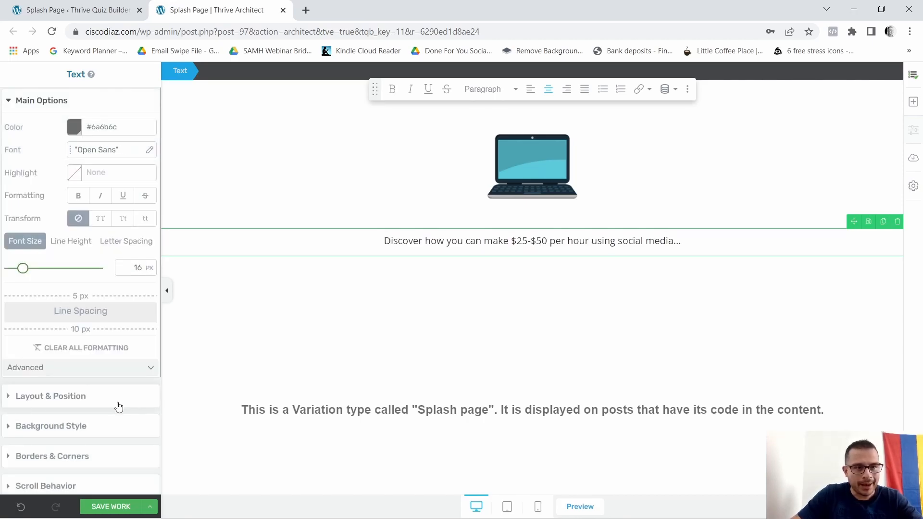
click(76, 201)
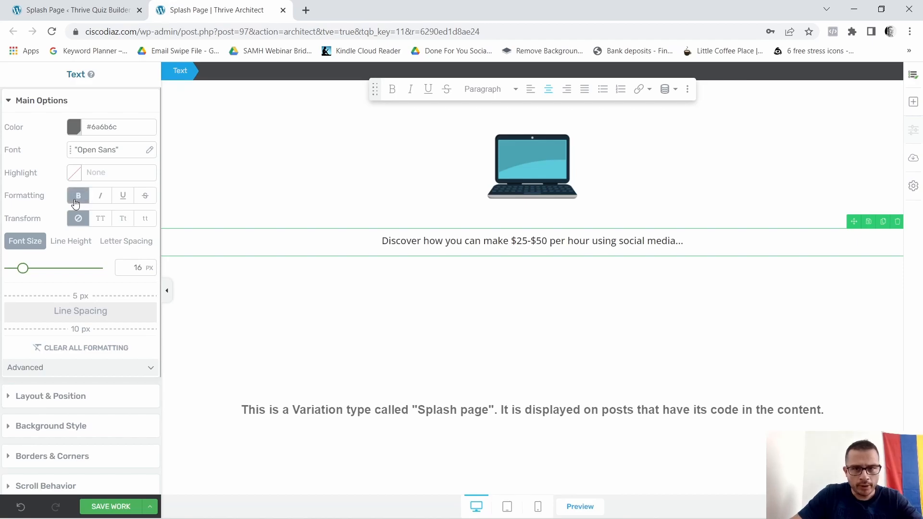
Step: Set the font size of the "Discover how you can make $25-$50 per hour" headline to 30 px
drag(23, 267, 39, 268)
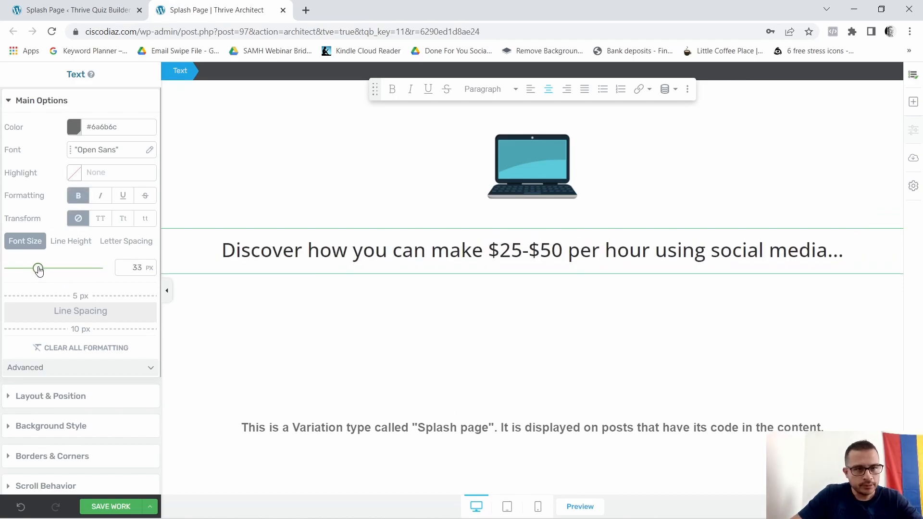
drag(39, 269, 36, 269)
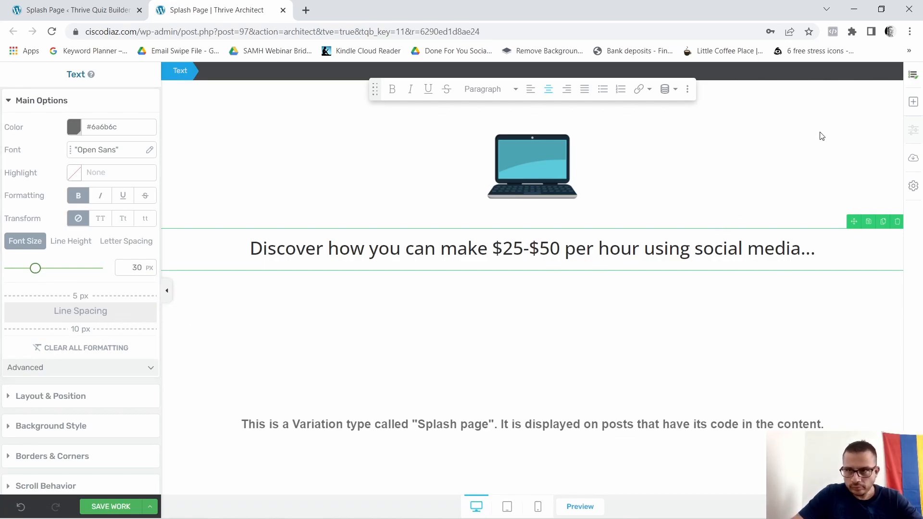
Step: Add a text element directly below the "Discover how you can make" headline and center its text
click(914, 102)
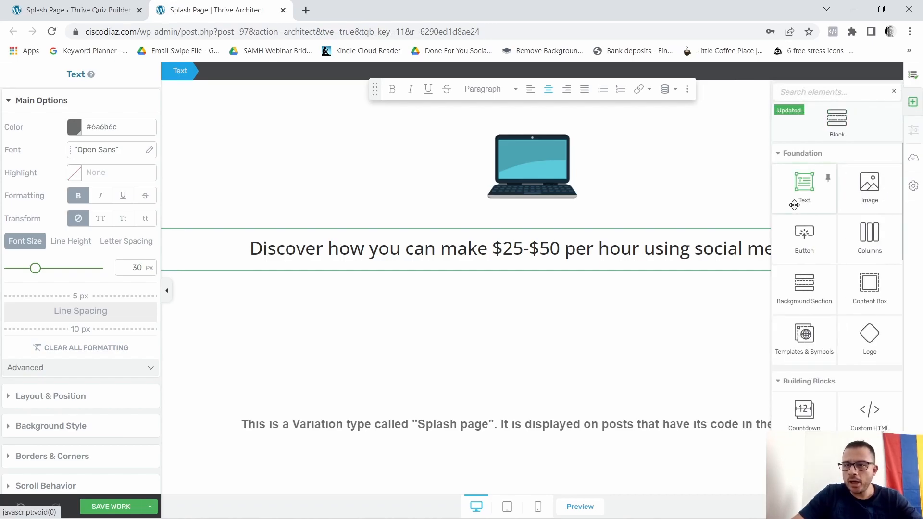
drag(794, 205, 554, 272)
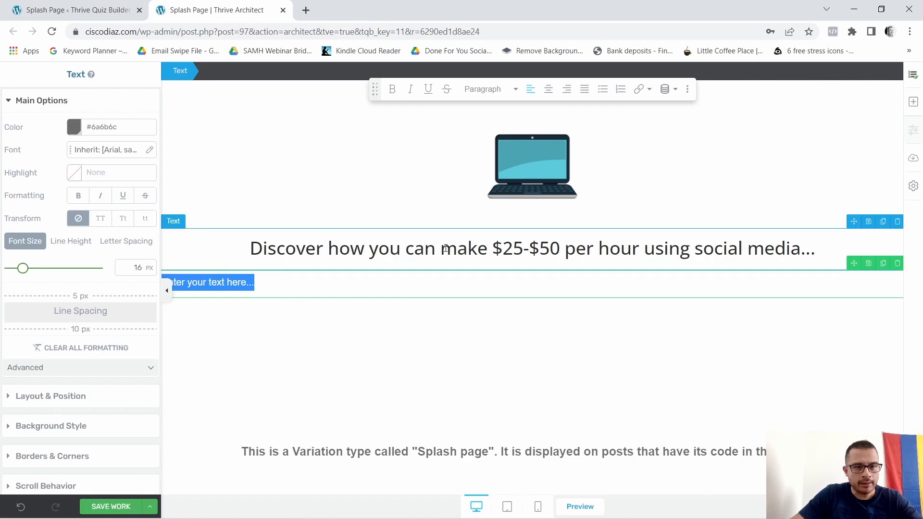
click(548, 91)
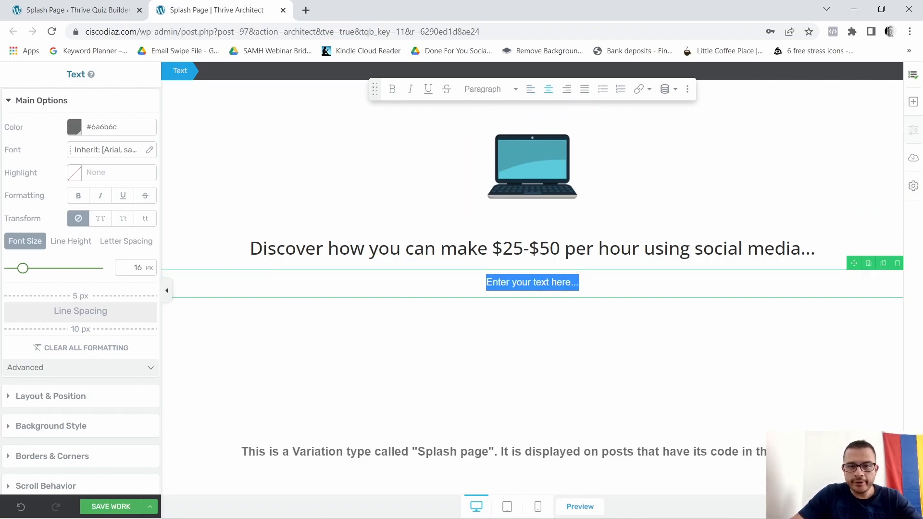
Step: Copy "Take this brief quiz to find out which social media job you're best suited for..." from the Notepad notes over the new element's placeholder text
click(568, 505)
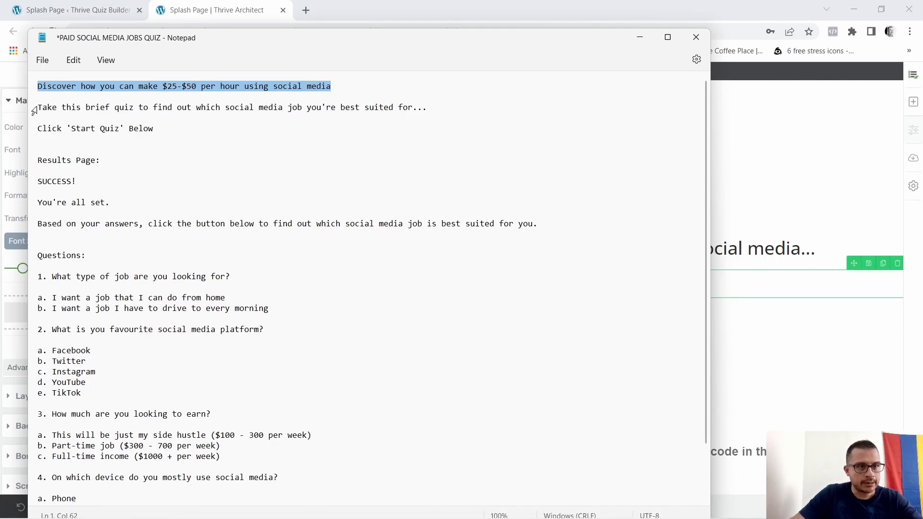
drag(38, 106, 378, 115)
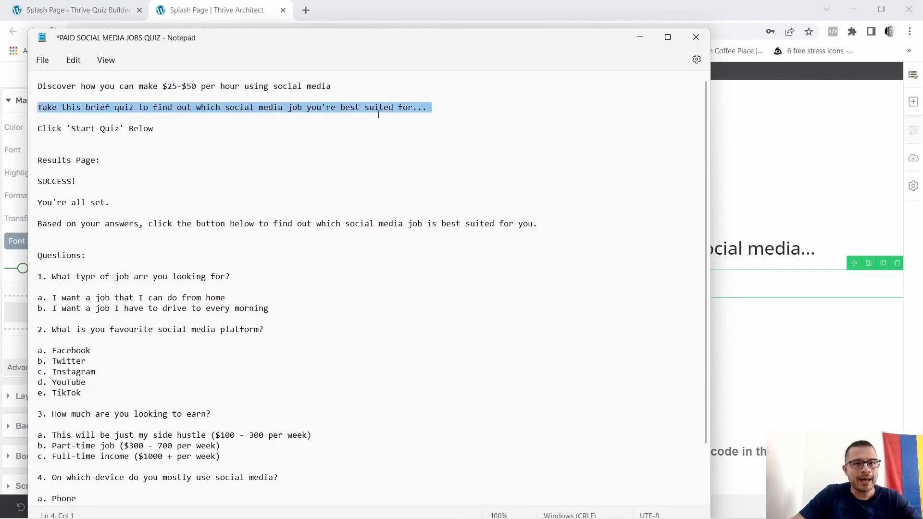
right_click(415, 110)
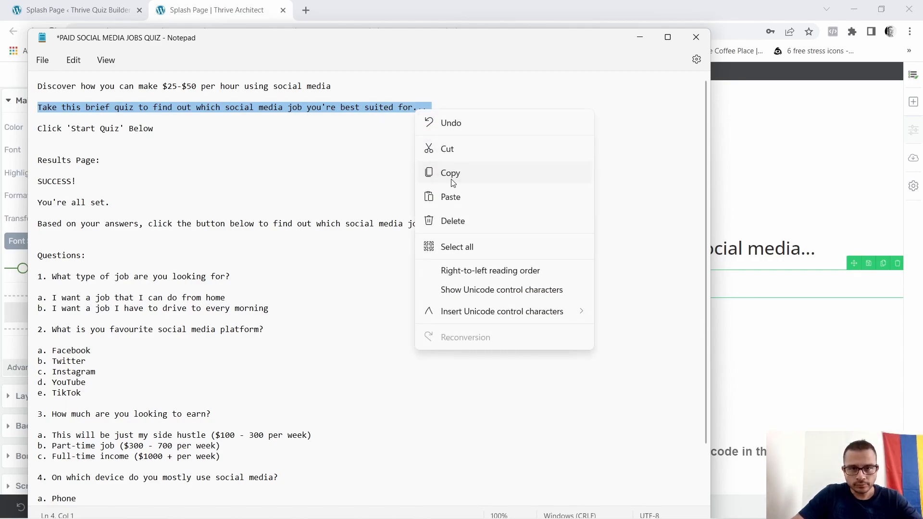
click(453, 174)
click(641, 37)
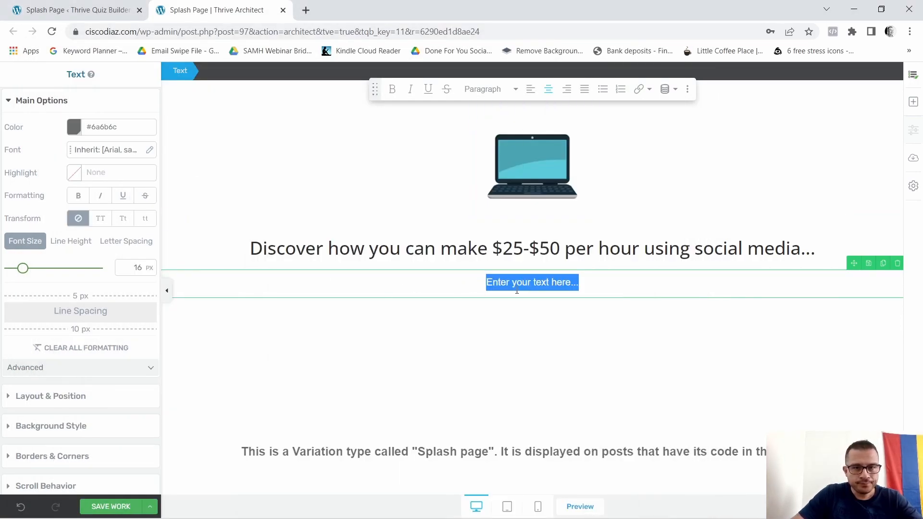
right_click(516, 292)
click(558, 340)
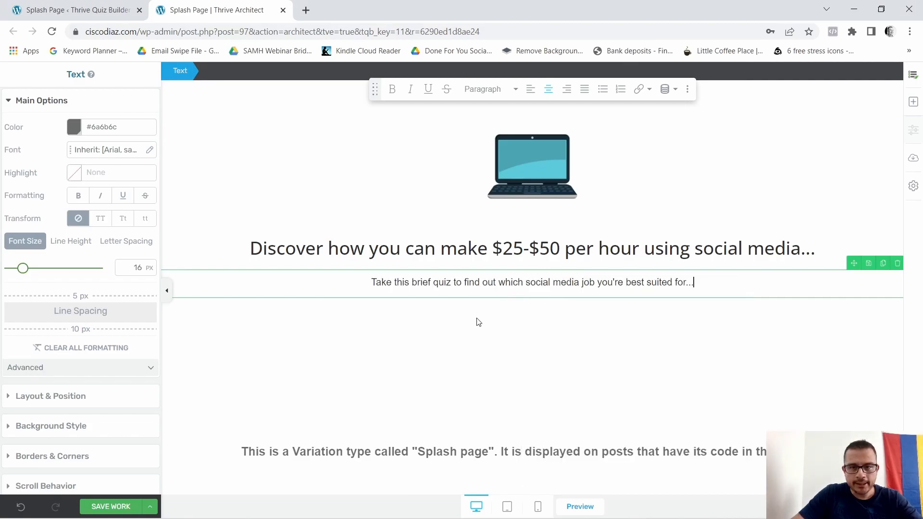
Step: Set the "Take this brief quiz" text's font to Open Sans from Google Fonts, with a bold weight of 800
click(155, 149)
click(78, 190)
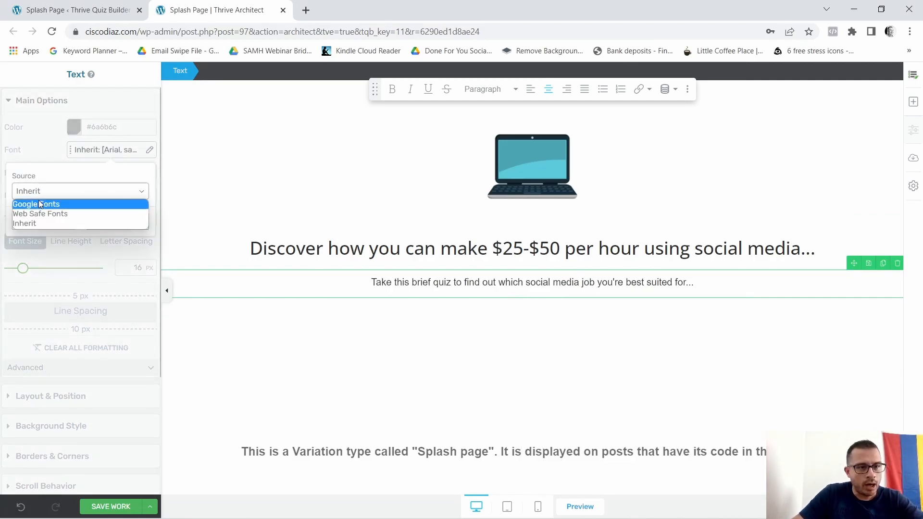
click(38, 204)
click(96, 233)
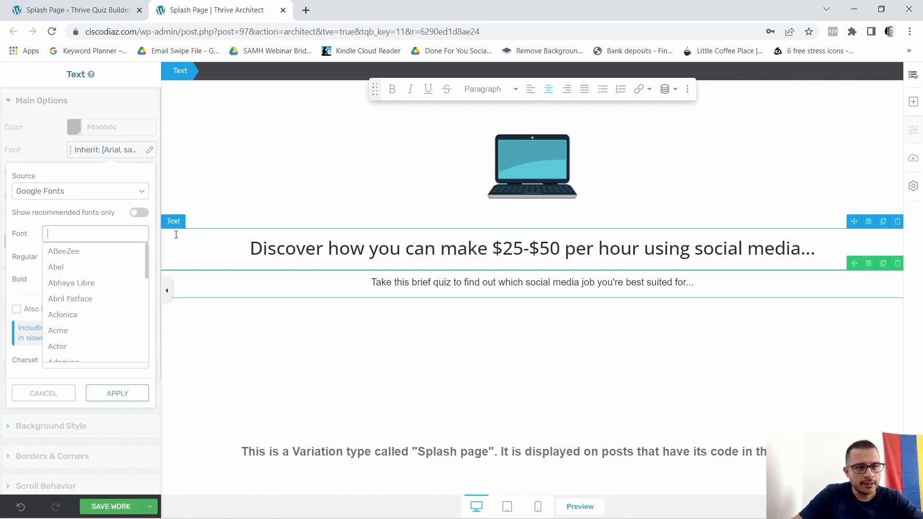
text(open)
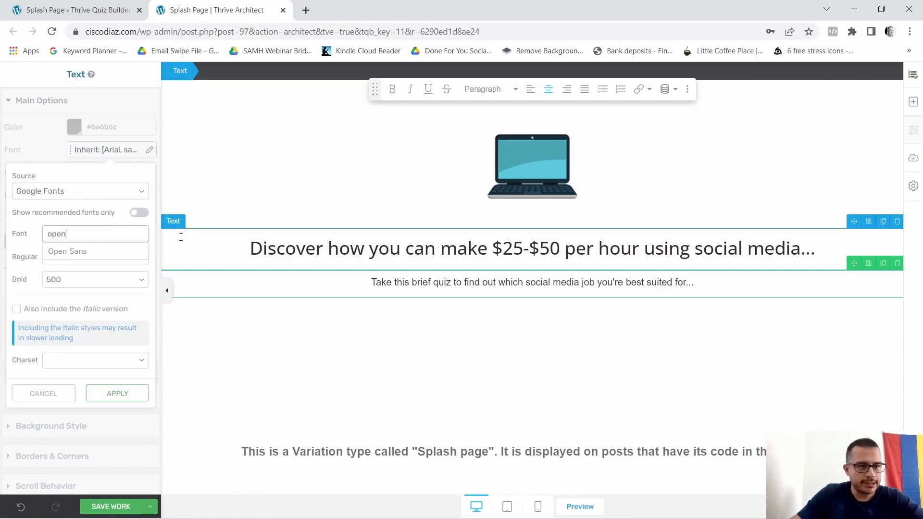
click(57, 252)
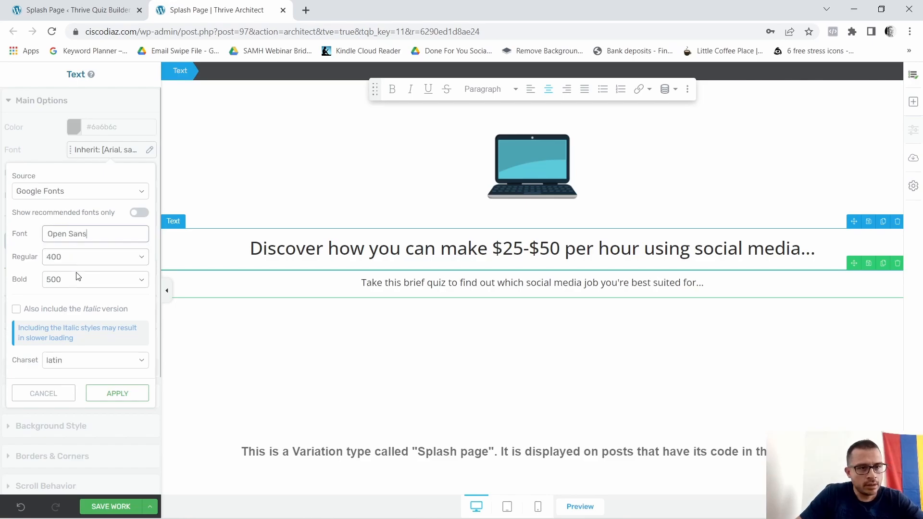
click(145, 285)
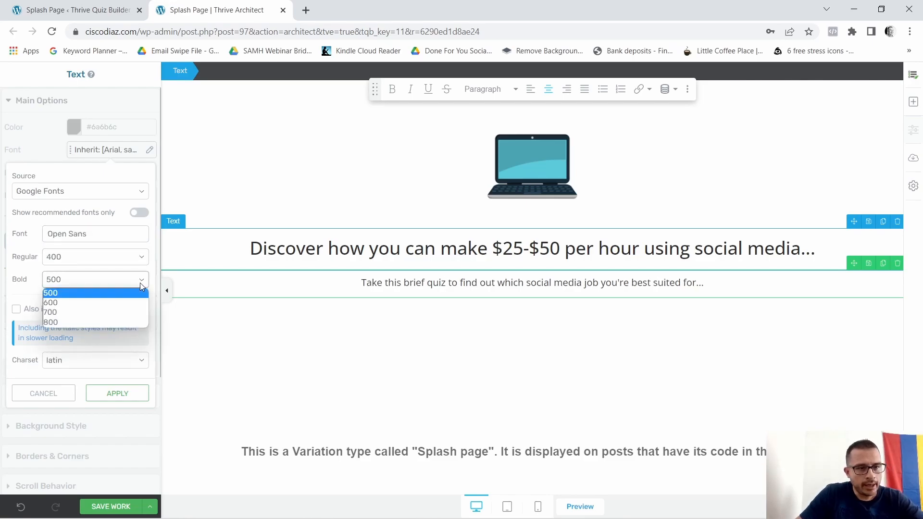
click(56, 325)
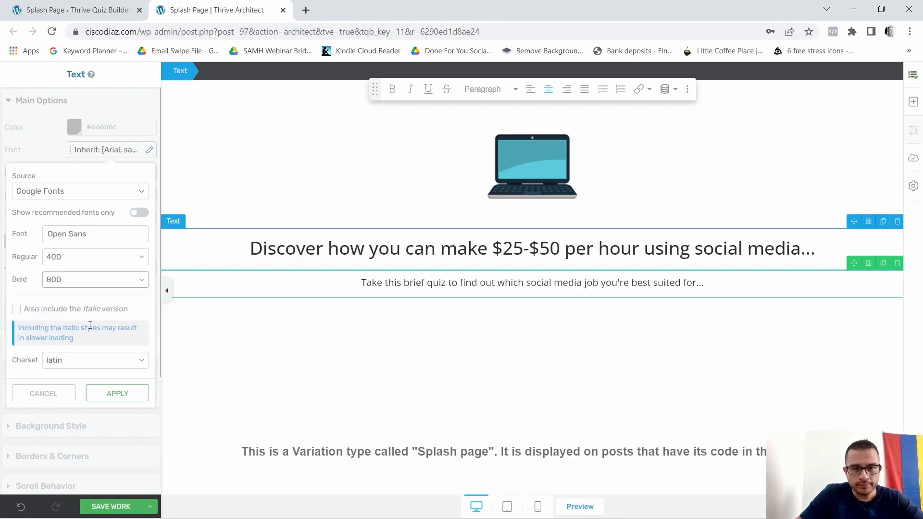
click(118, 398)
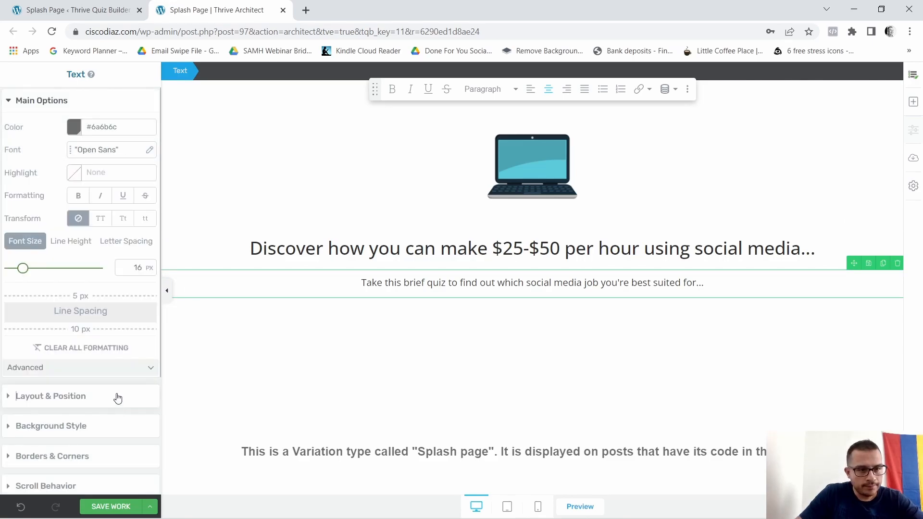
Step: Format the "Take this brief quiz" text with a 50 px font size, 1.10 em line height and bold
drag(22, 267, 53, 269)
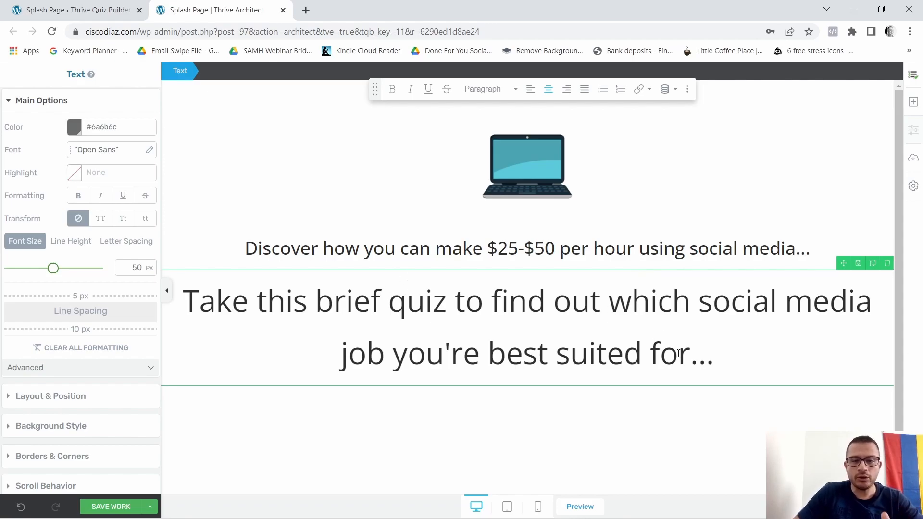
click(78, 245)
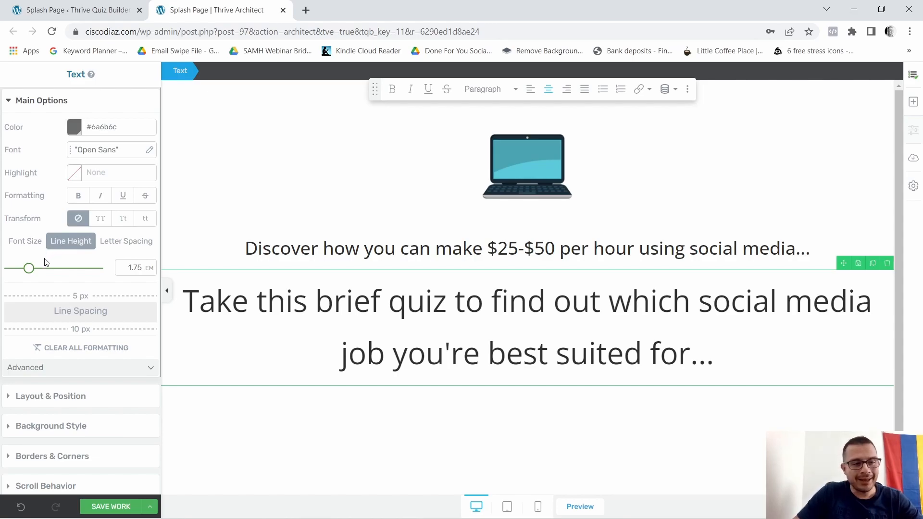
drag(33, 272, 22, 274)
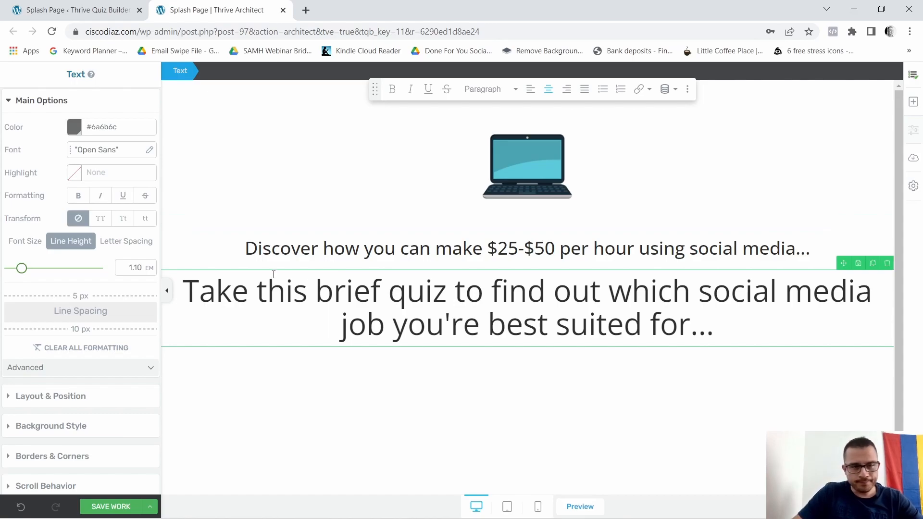
click(78, 198)
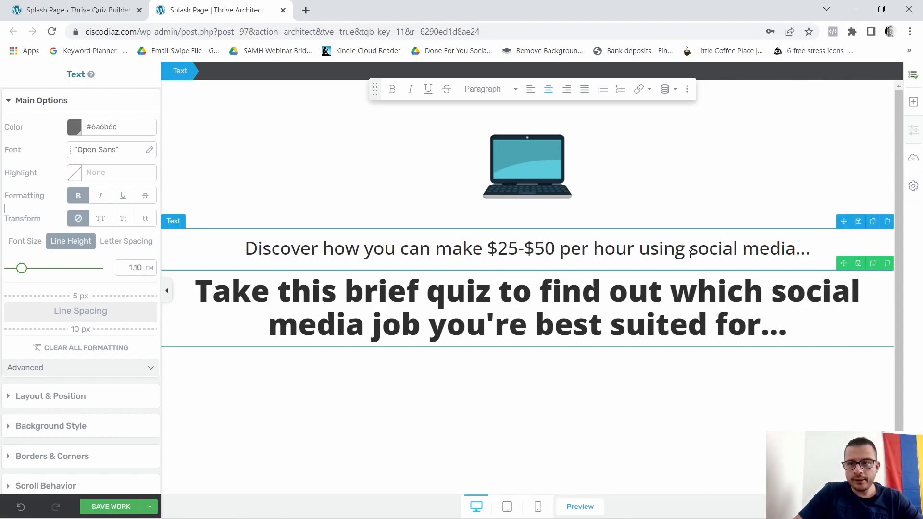
Step: Add another text element below the "Take this brief quiz" text and center it
click(915, 103)
drag(828, 185, 529, 345)
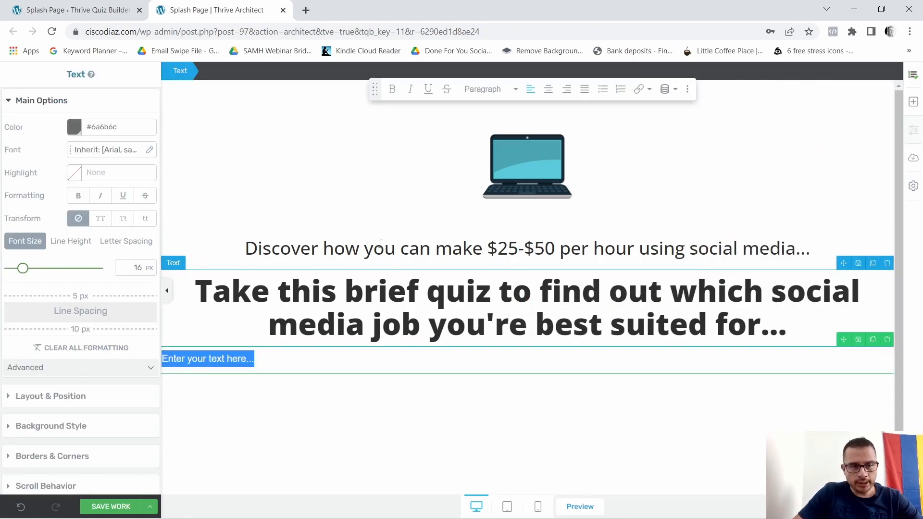
click(545, 93)
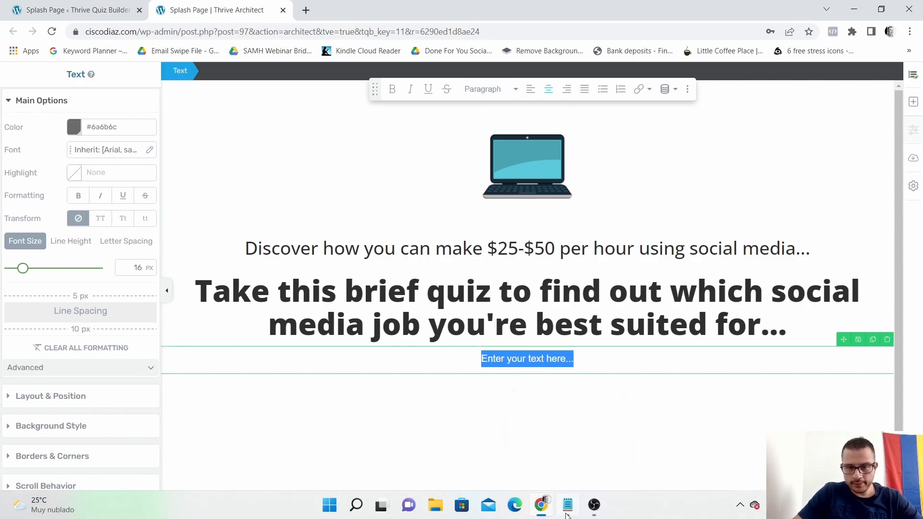
Step: Copy "Click 'Start Quiz' Below" from the Notepad notes into the new text element, replacing its placeholder
click(568, 513)
drag(39, 131, 151, 125)
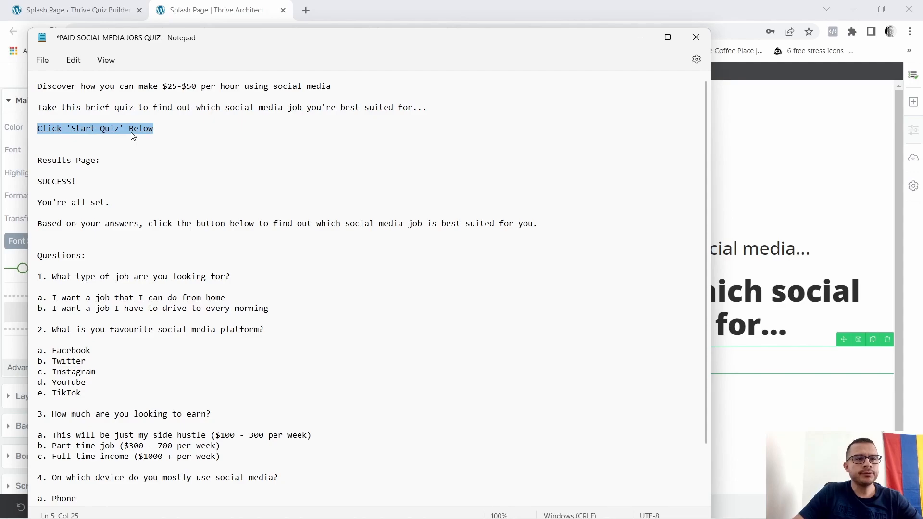
right_click(133, 136)
click(168, 195)
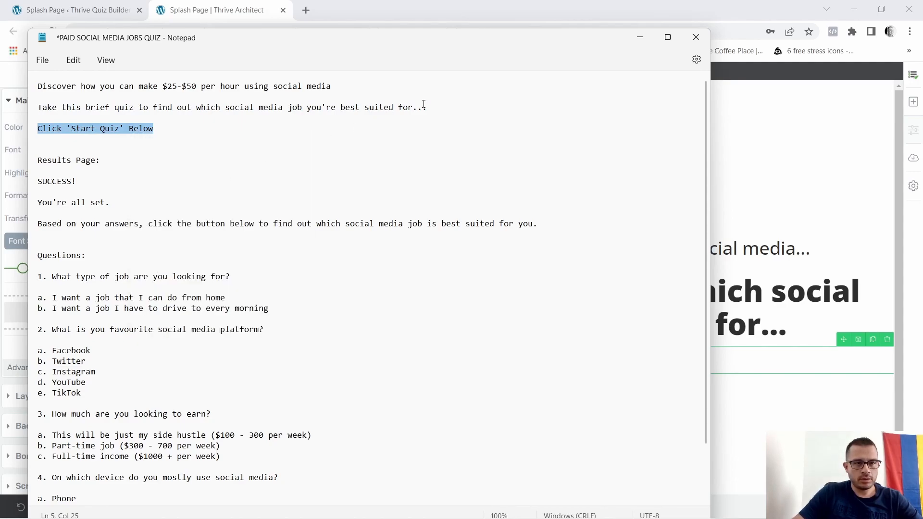
click(641, 37)
right_click(541, 356)
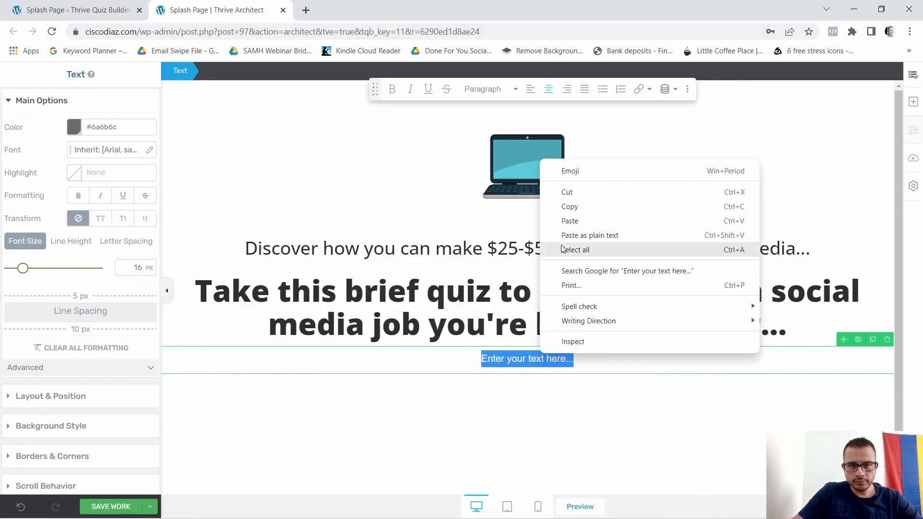
click(572, 221)
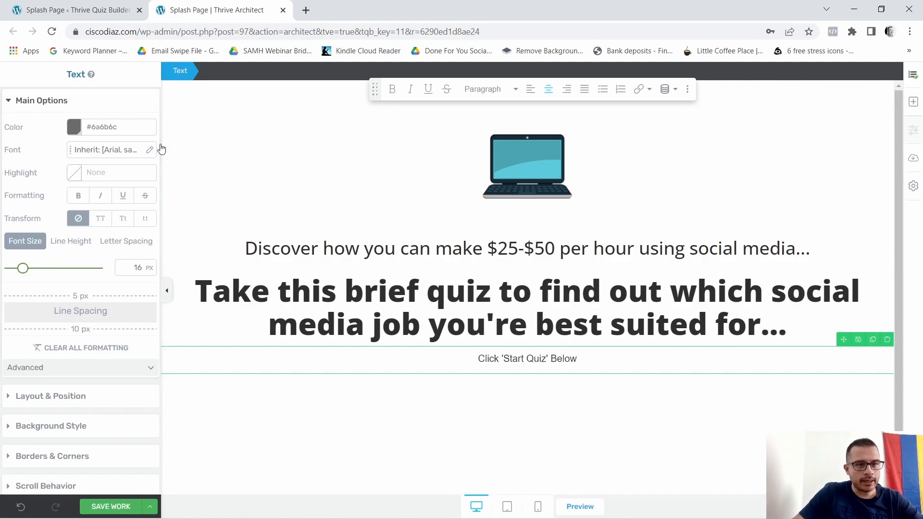
Step: Set the font of the "Click 'Start Quiz' Below" line to Open Sans from Google Fonts
click(150, 150)
click(142, 191)
click(85, 201)
click(105, 236)
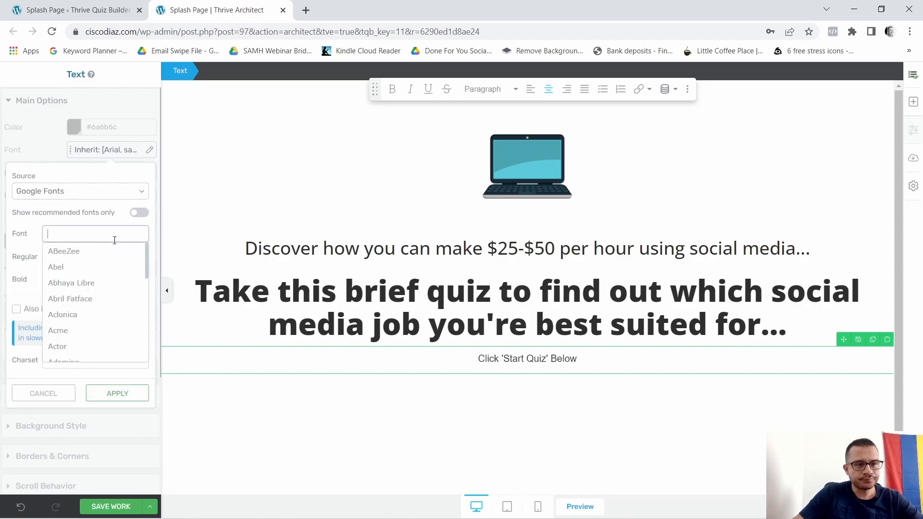
text(open)
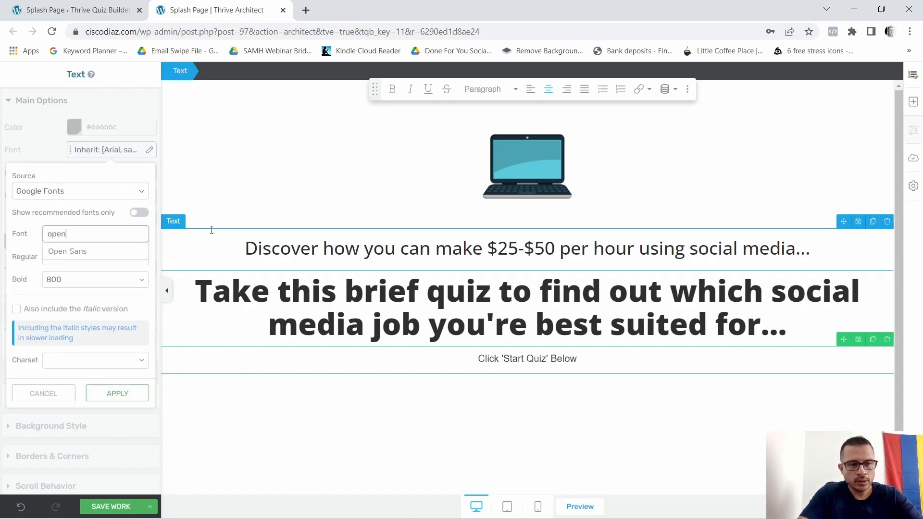
click(72, 251)
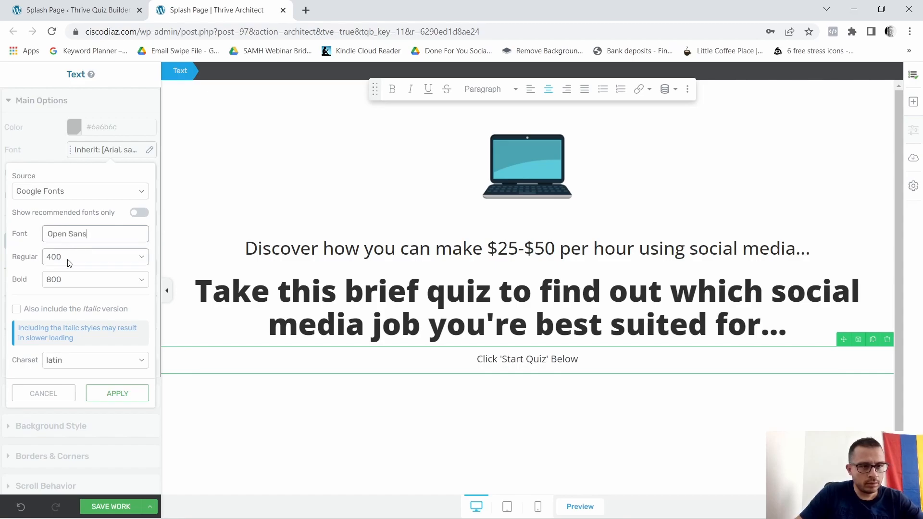
click(120, 399)
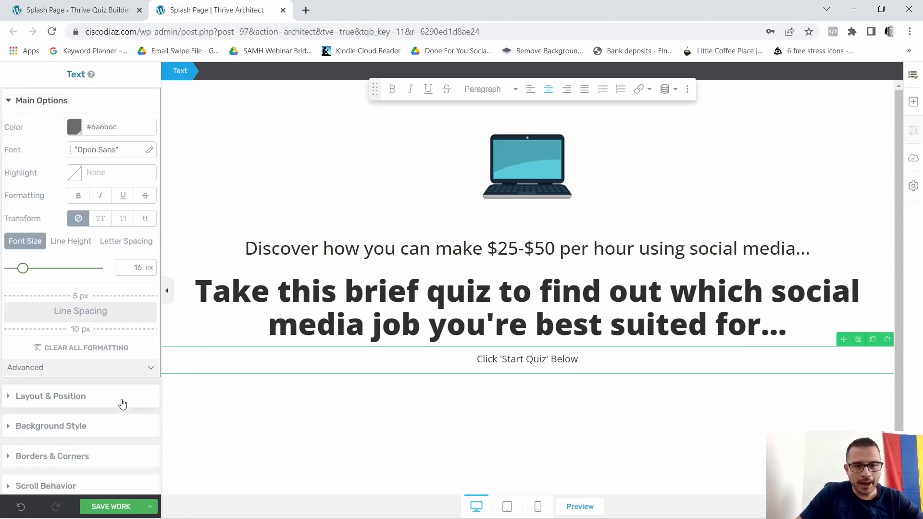
Step: Set the "Click 'Start Quiz' Below" line to a 30 px font size and make it bold
drag(23, 268, 35, 269)
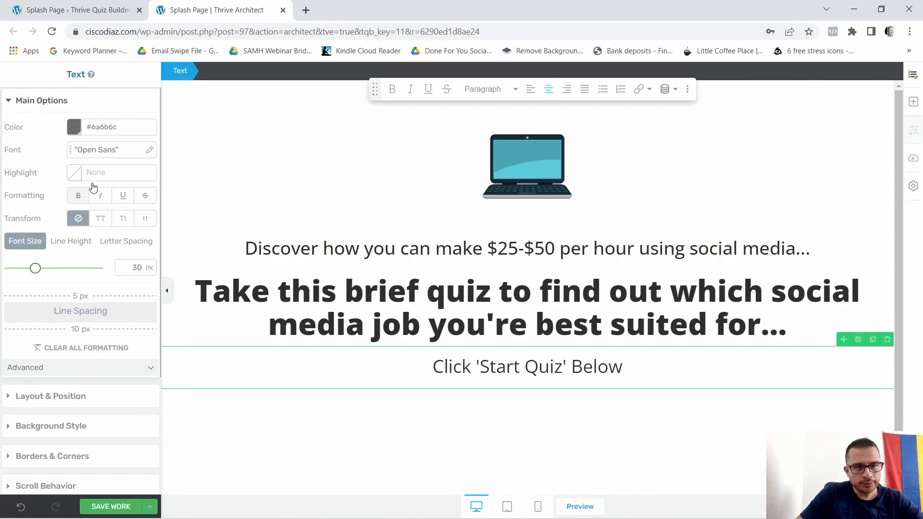
click(78, 198)
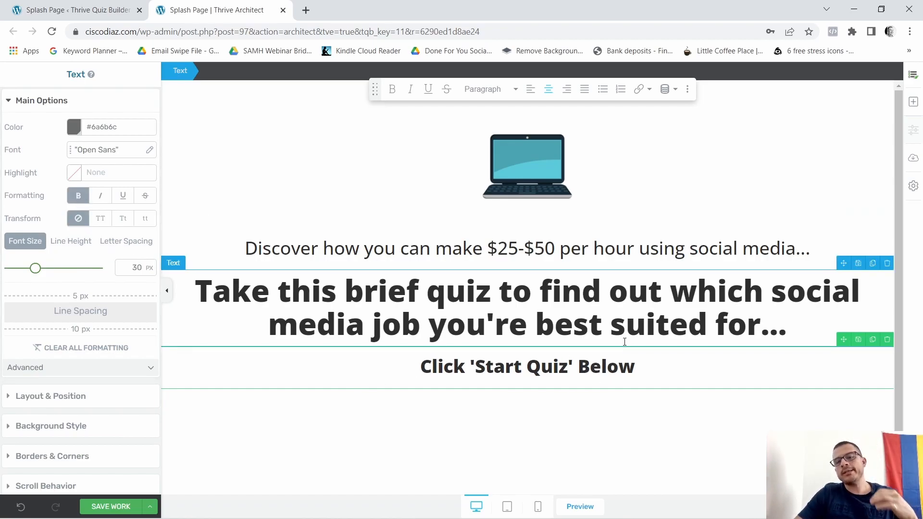
scroll(806, 371, down, 1)
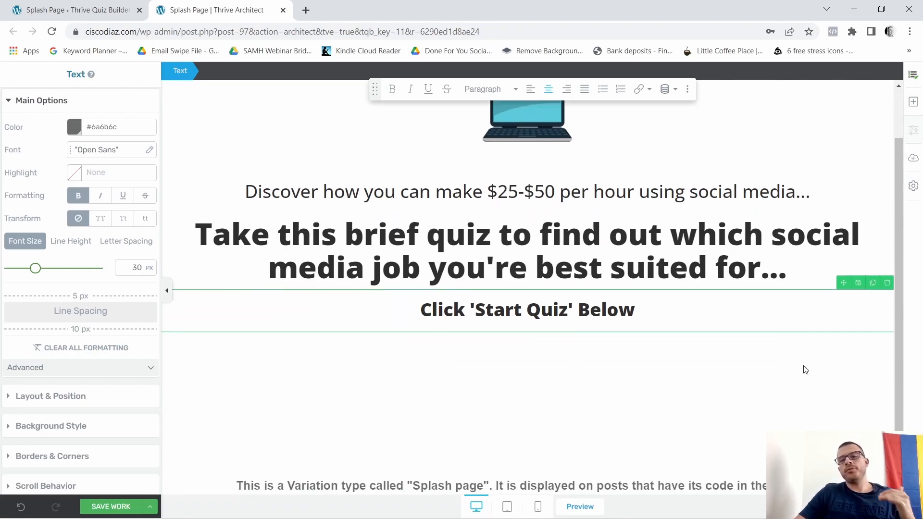
scroll(825, 363, up, 1)
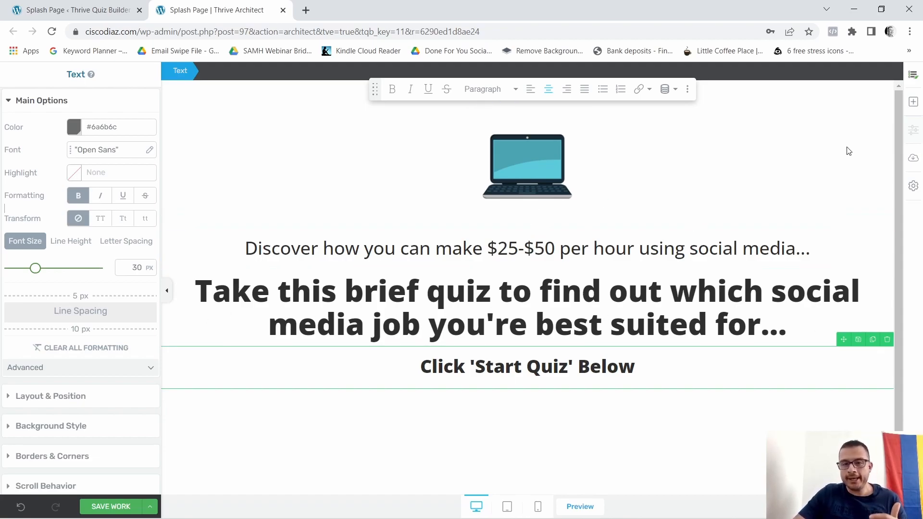
Step: Add a button below the "Click 'Start Quiz' Below" line and change its text to "START QUIZ"
click(914, 103)
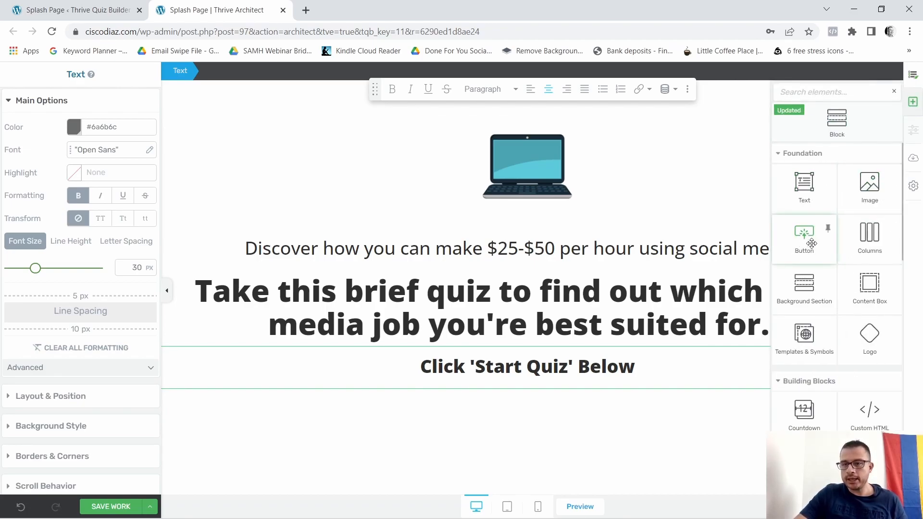
drag(812, 244, 578, 387)
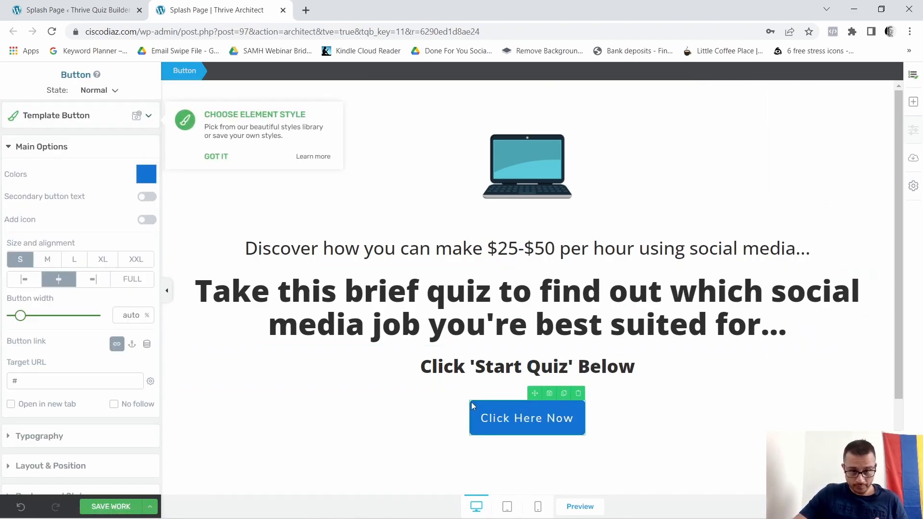
click(507, 418)
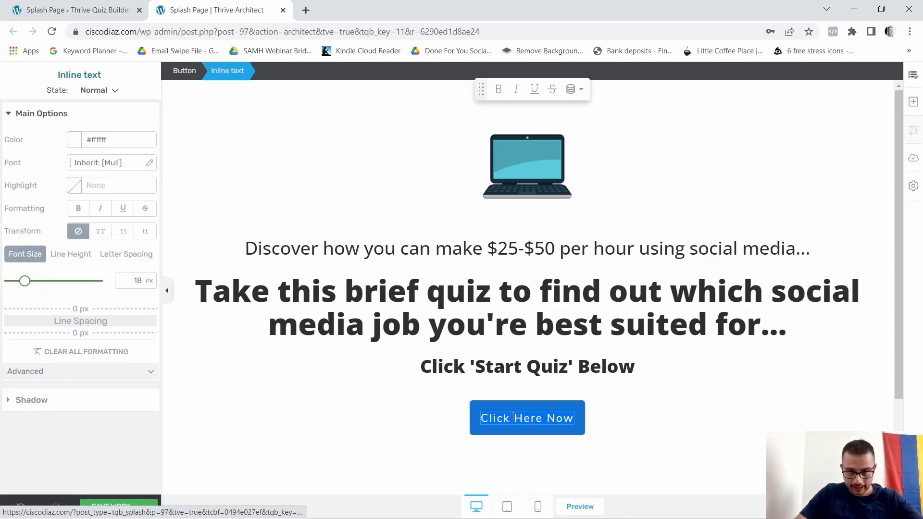
key(Caps_Lock)
text(S)
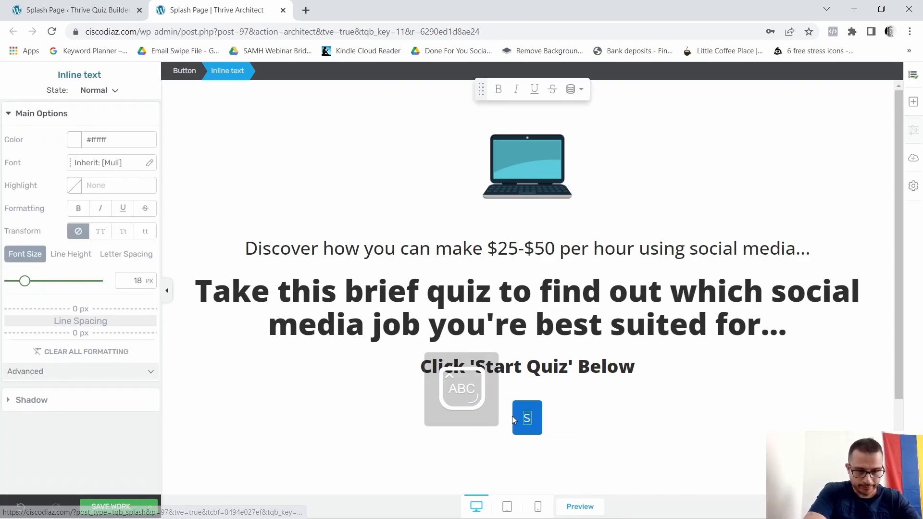
text(TART )
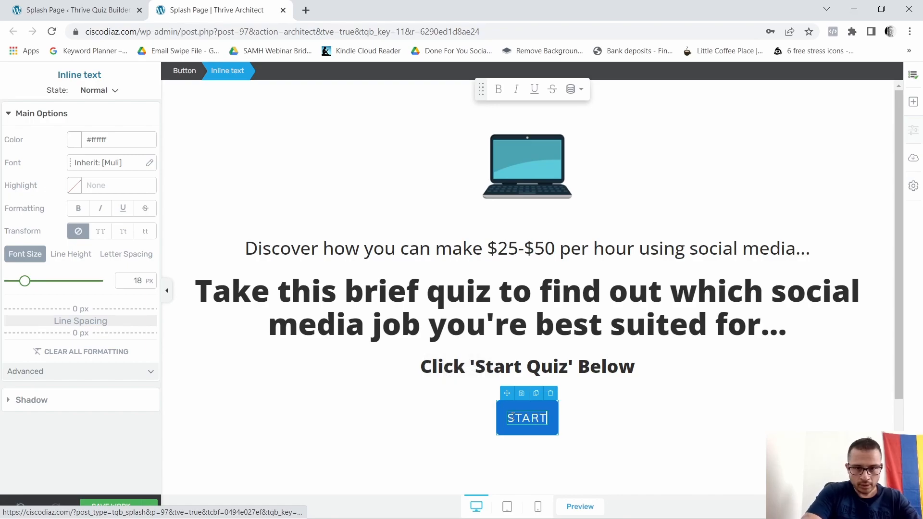
text(QUIZ)
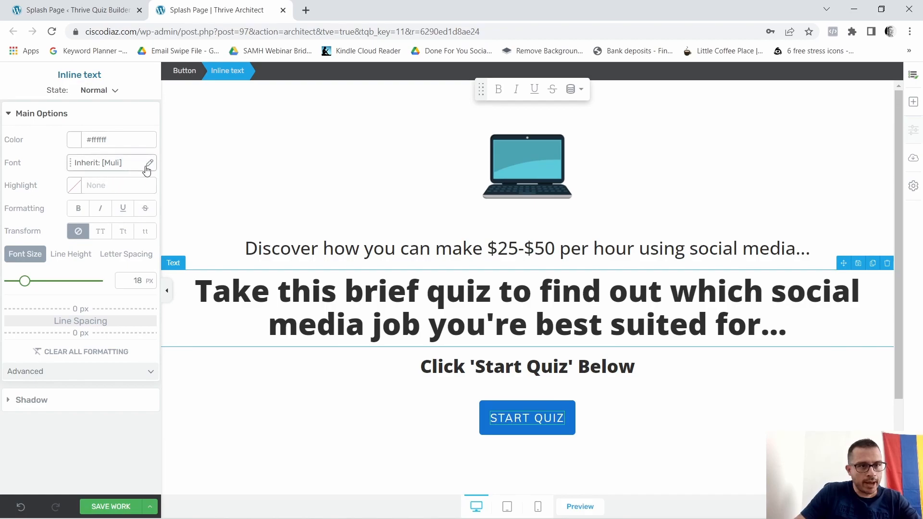
Step: Set the button text's font to Poppins from Google Fonts with a bold weight of 900
click(149, 165)
click(91, 206)
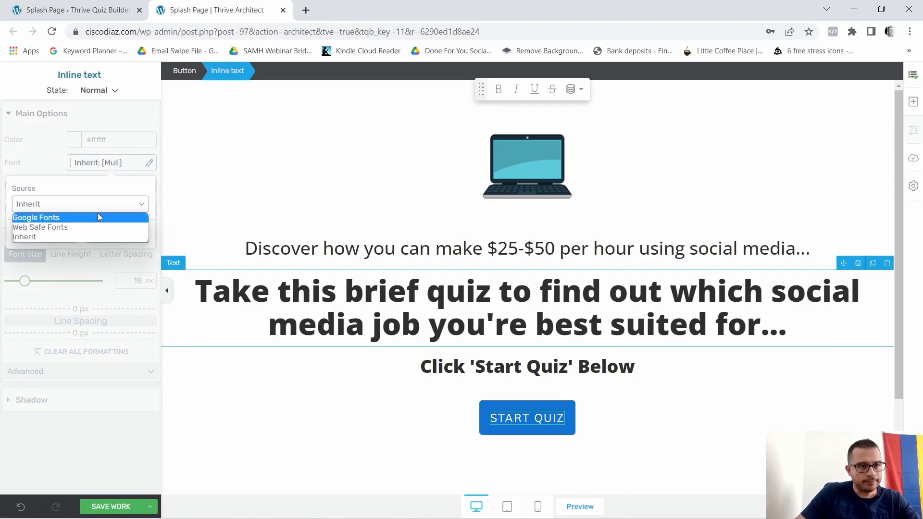
click(54, 218)
click(93, 245)
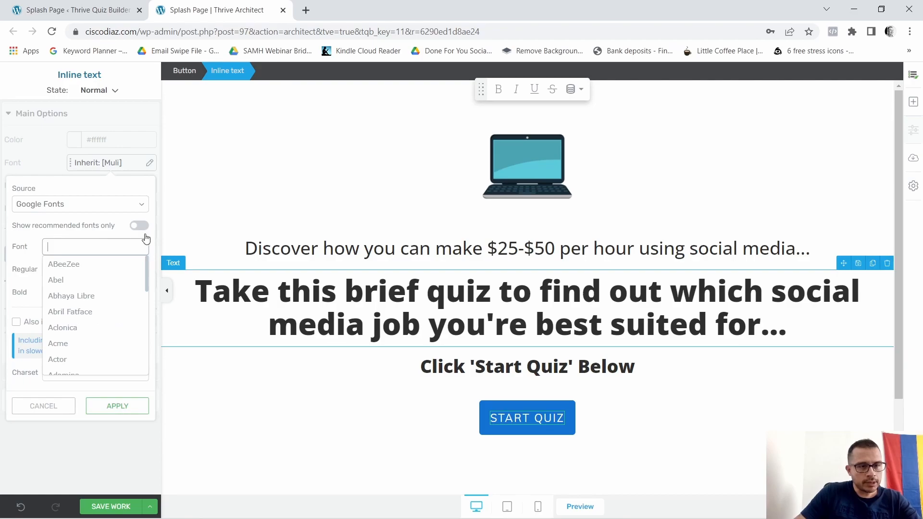
text(POP)
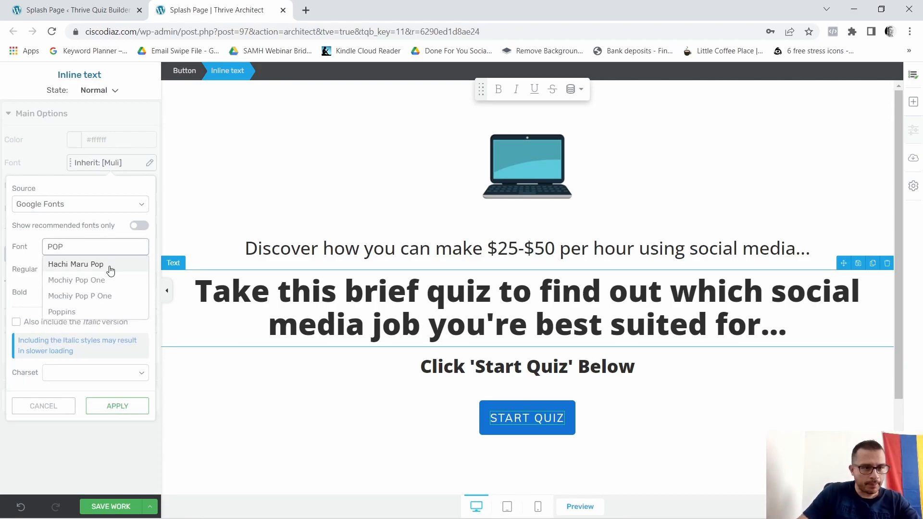
click(76, 316)
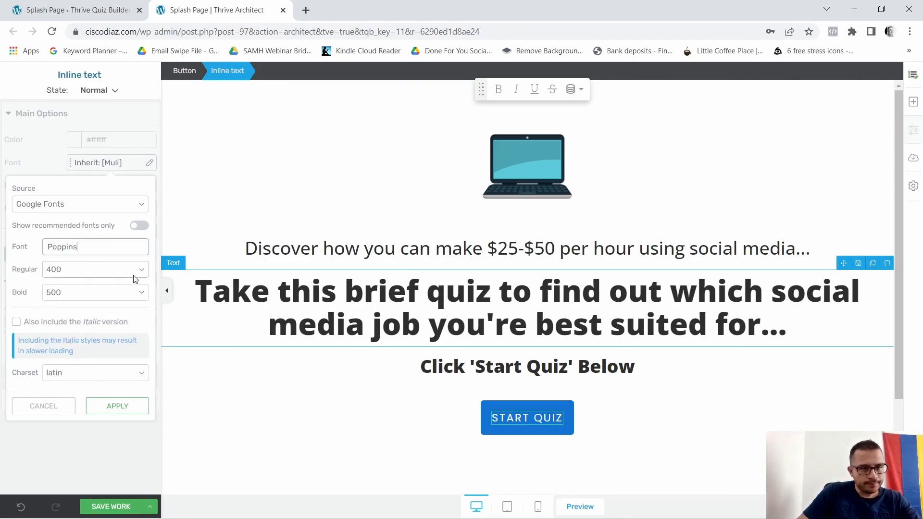
click(140, 294)
click(54, 344)
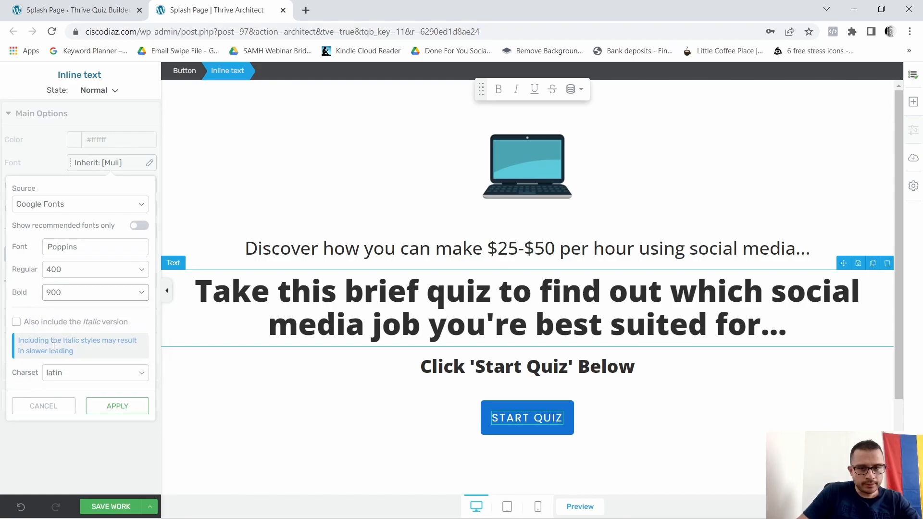
click(112, 408)
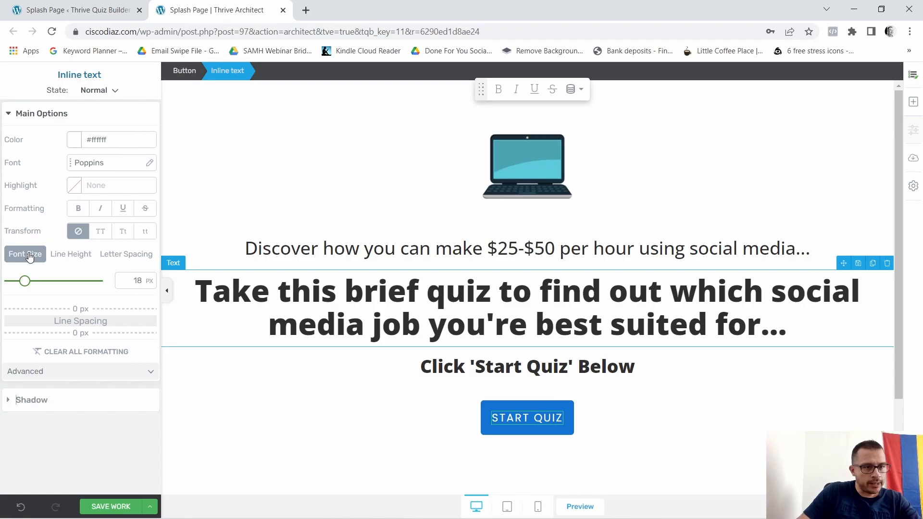
Step: Set the START QUIZ text to 26 px with bold formatting and the button size to L
drag(24, 288, 33, 285)
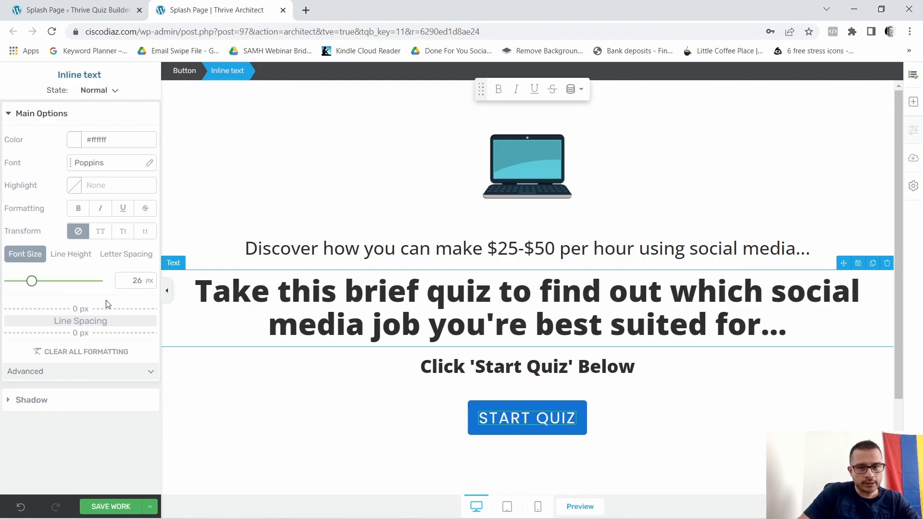
click(78, 210)
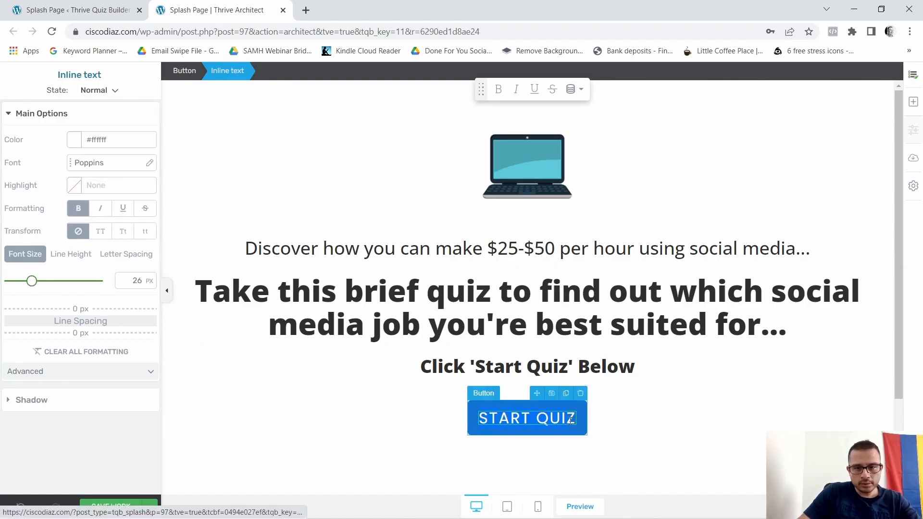
click(77, 212)
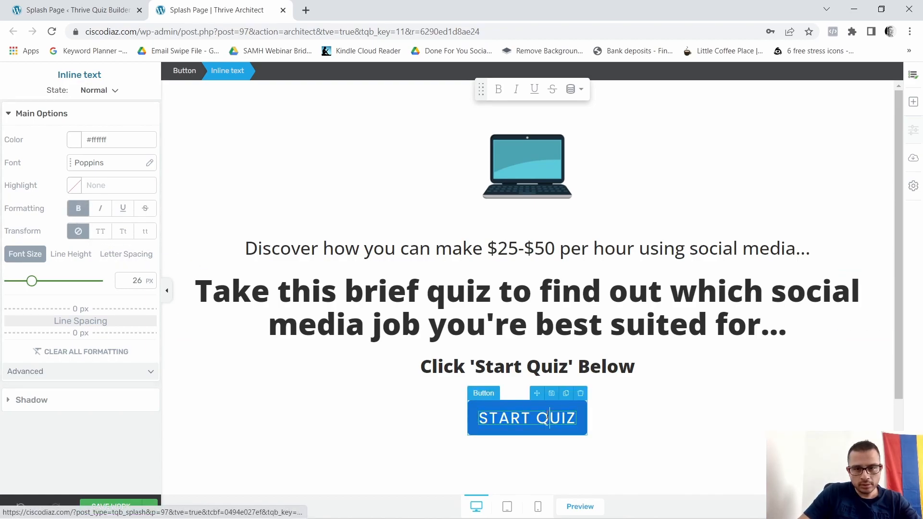
click(79, 210)
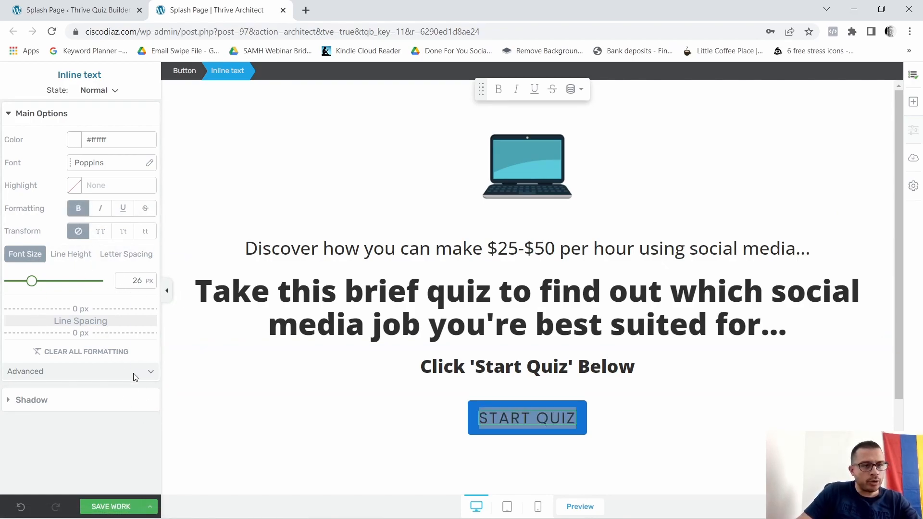
click(580, 422)
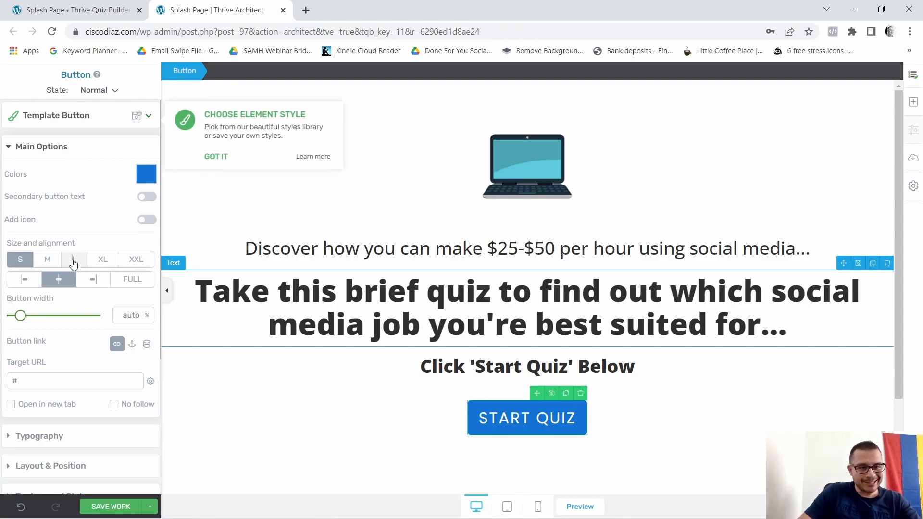
click(73, 264)
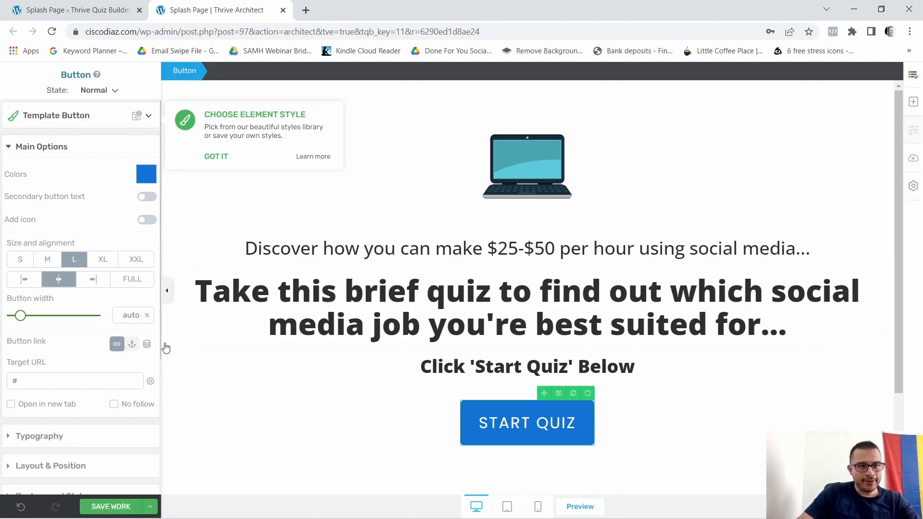
scroll(56, 409, down, 4)
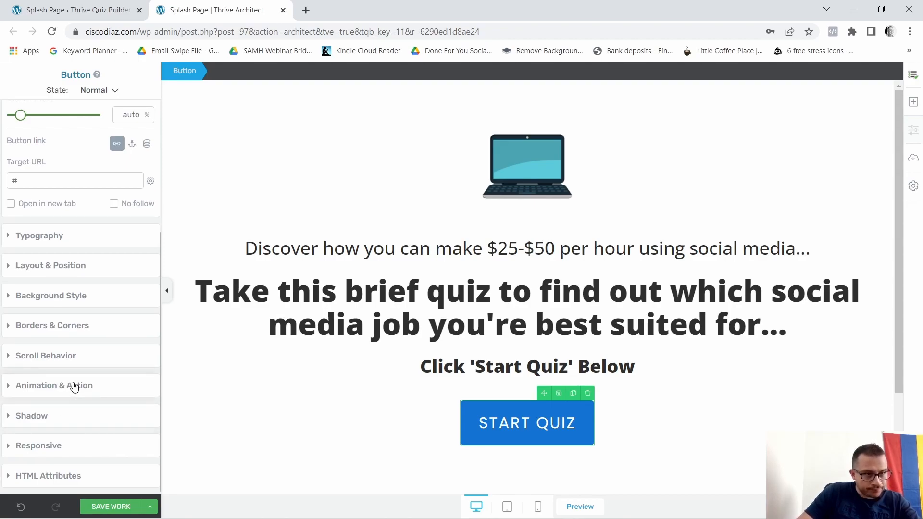
click(74, 387)
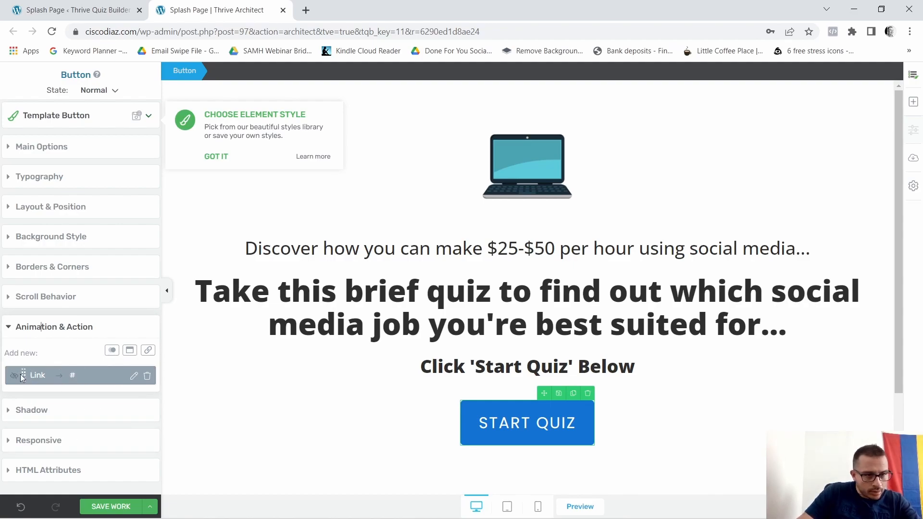
click(37, 329)
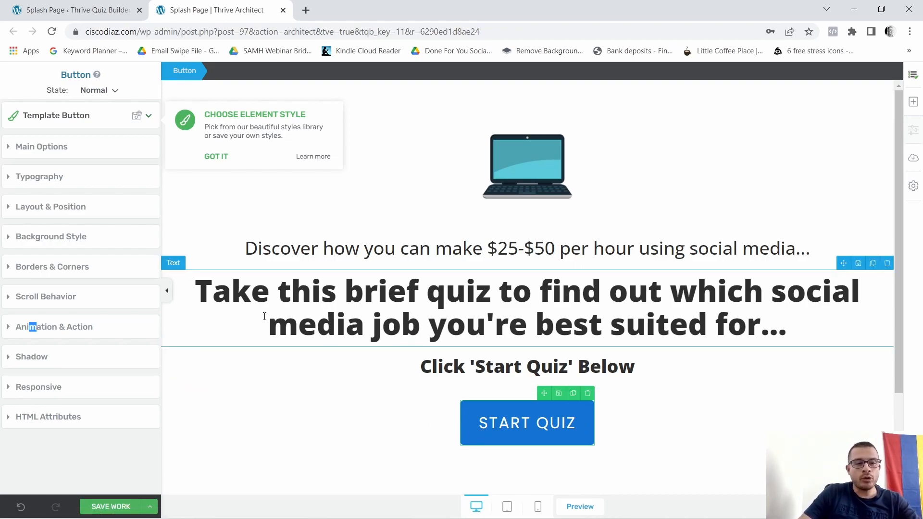
Step: Give the START QUIZ button a dynamic Quiz link to "Next step in quiz" and save the splash page
click(38, 147)
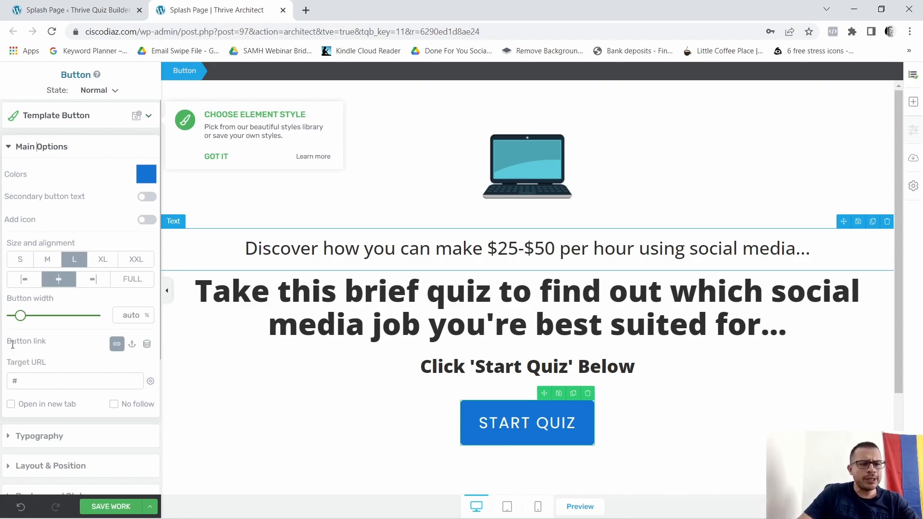
click(25, 380)
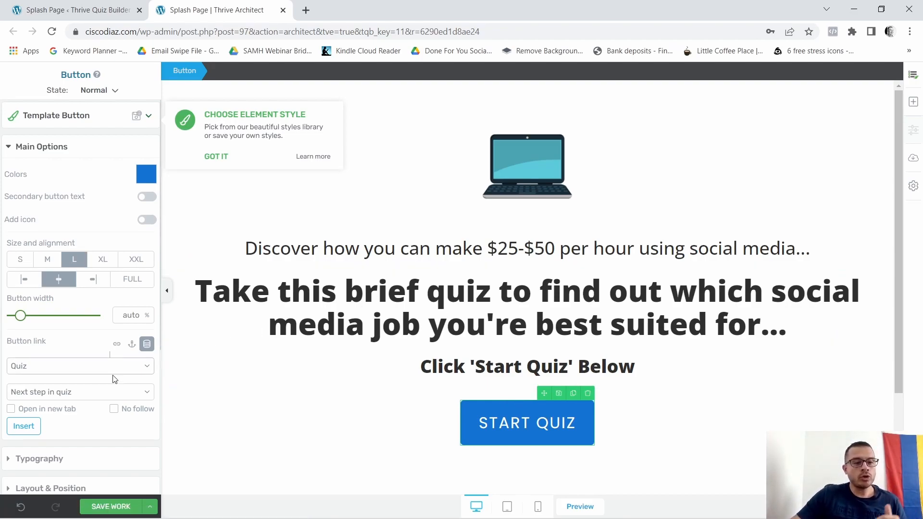
click(23, 432)
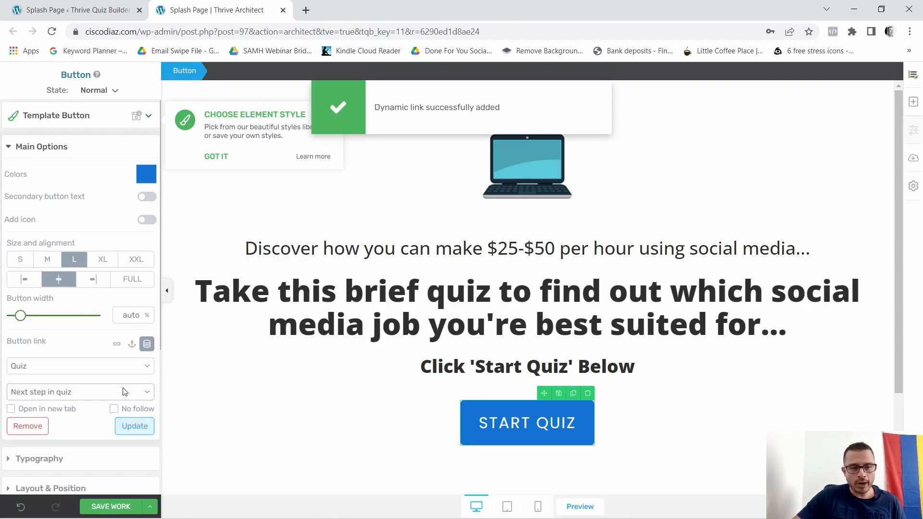
click(121, 508)
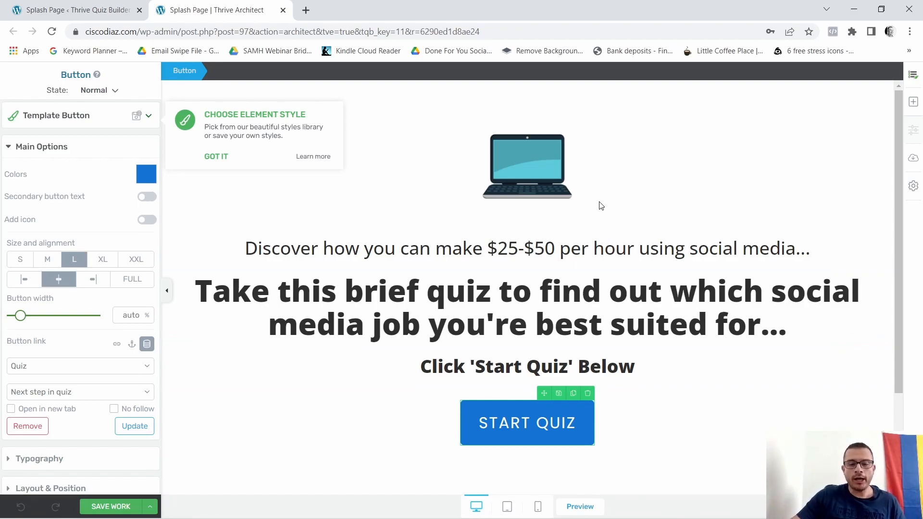
Step: Switch to the mobile layout and set the "Discover how you can make $25-$50 per hour" line to 20 px
click(538, 508)
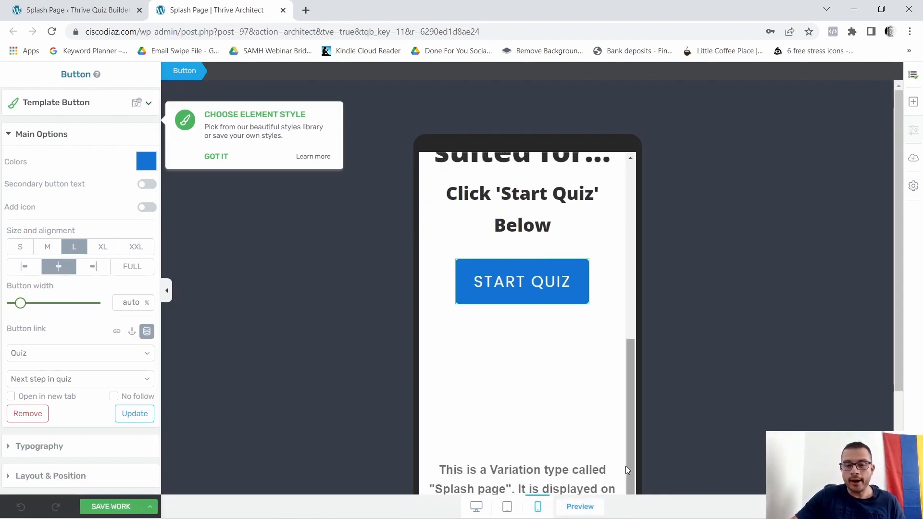
drag(631, 472, 627, 267)
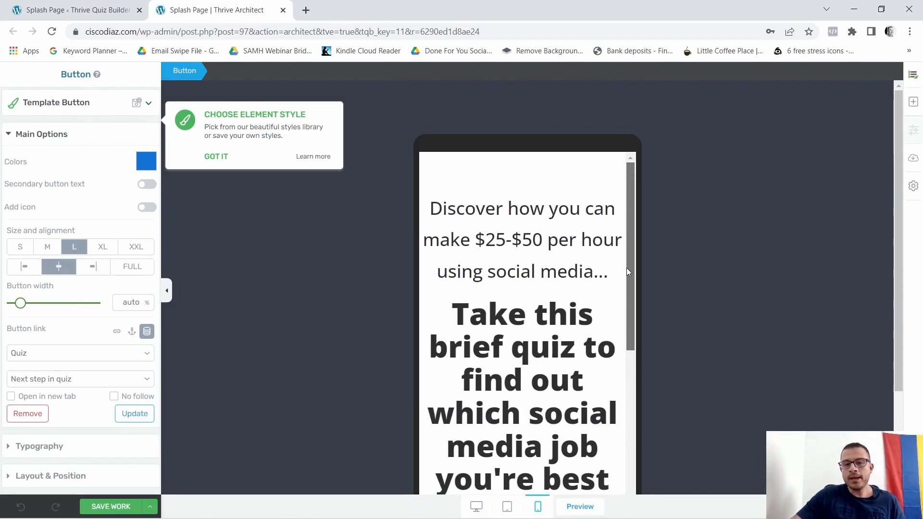
click(576, 233)
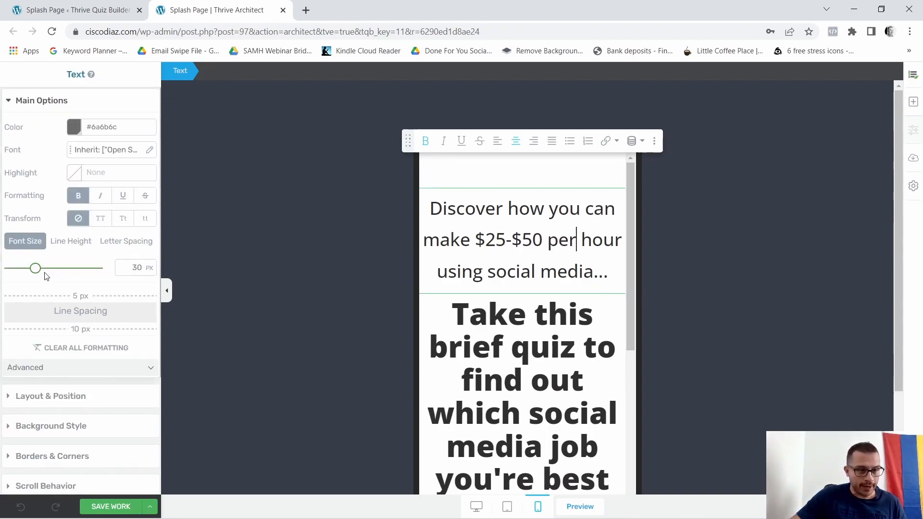
drag(37, 275, 28, 278)
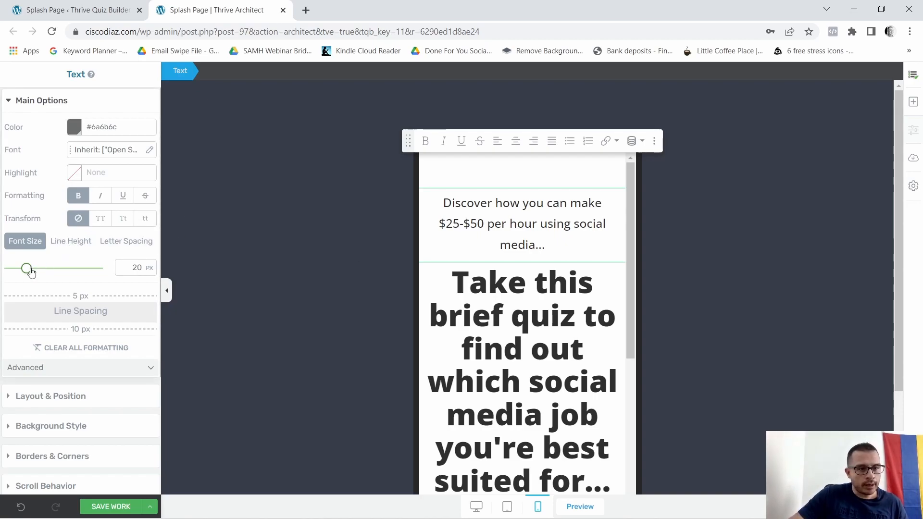
Step: Set the mobile "Discover how you can make" line's font to Open Sans from Google Fonts
click(149, 150)
click(138, 193)
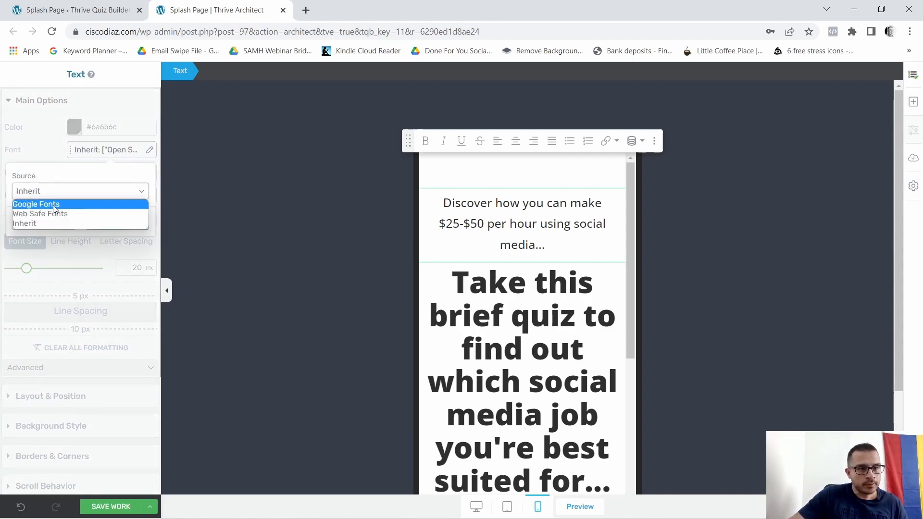
click(52, 206)
click(98, 235)
text(OPEN)
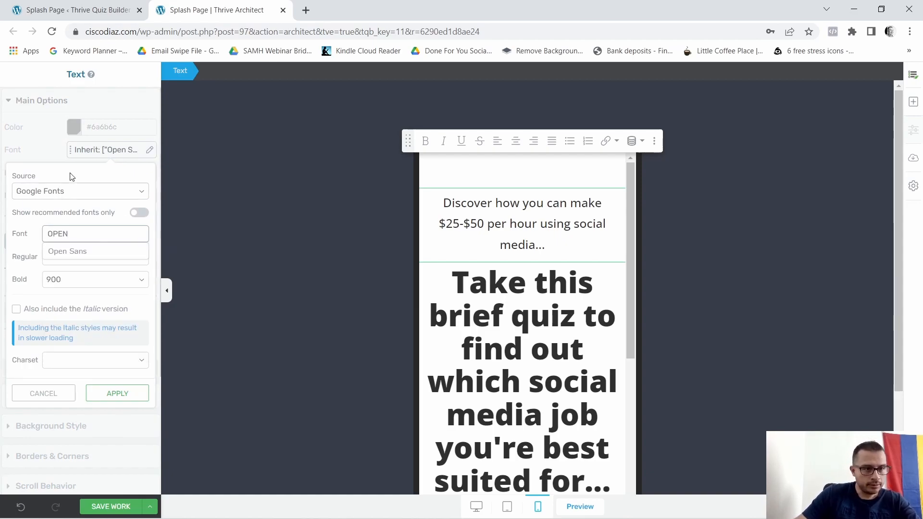
click(72, 255)
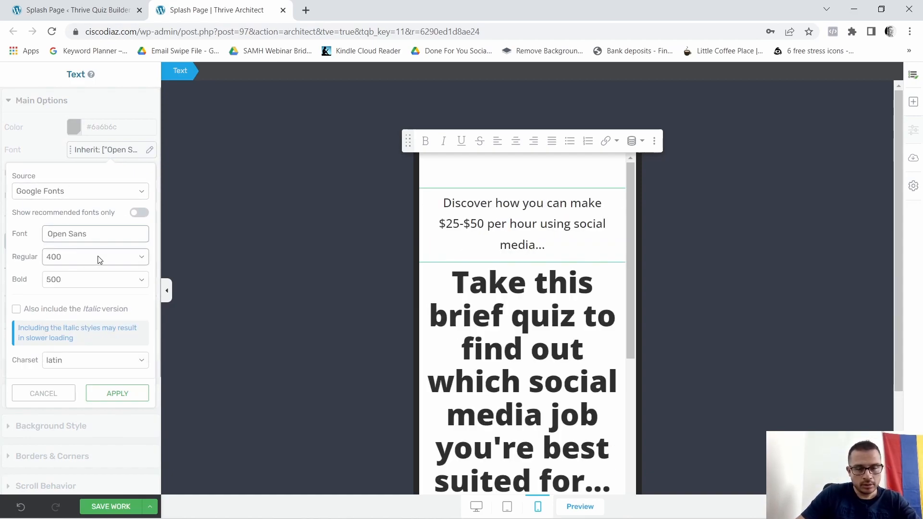
click(114, 398)
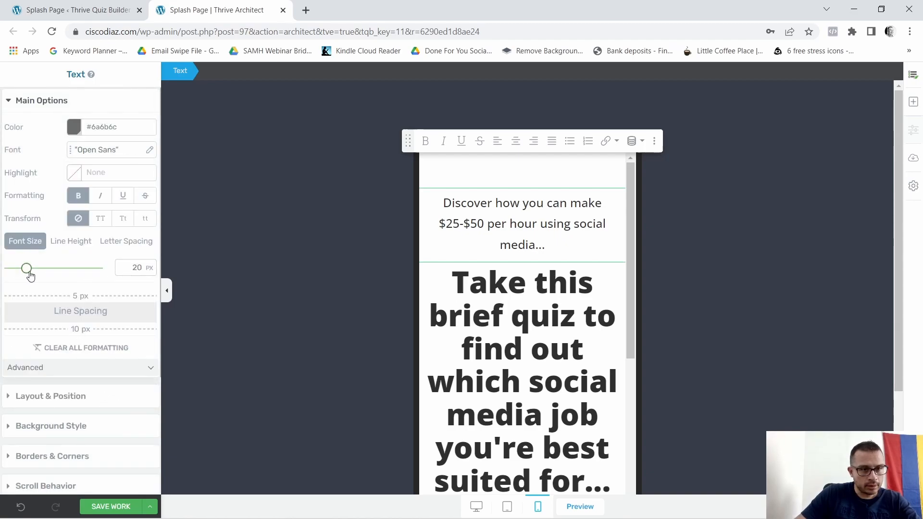
Step: Set the mobile "Discover how you can make" line to an 18 px font size and 1.30 em line height
drag(28, 272, 25, 277)
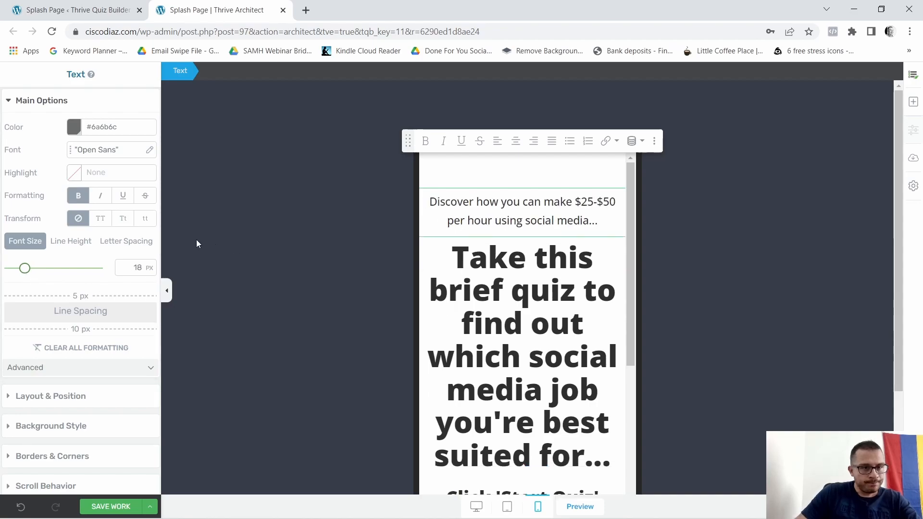
click(71, 242)
drag(35, 271, 24, 277)
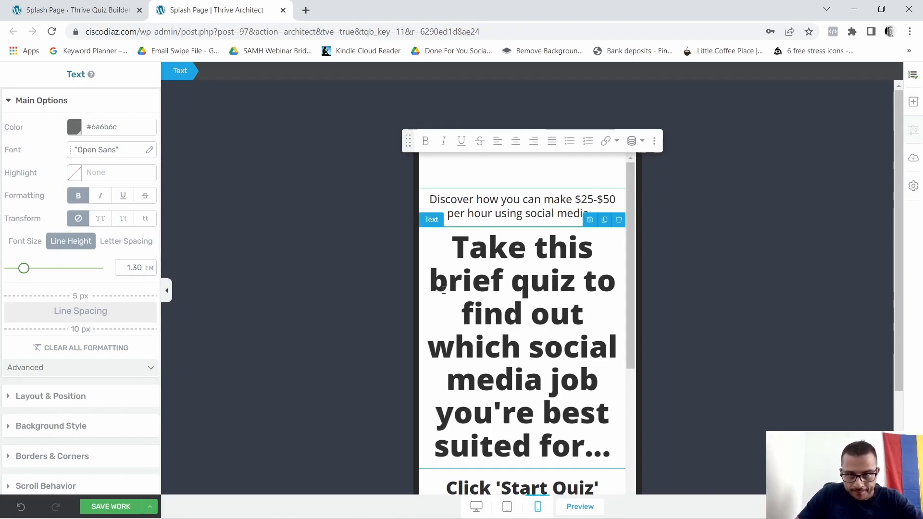
Step: Set the mobile "Take this brief quiz" headline to 24 px and the "Click 'Start Quiz' Below" line to 20 px
click(585, 273)
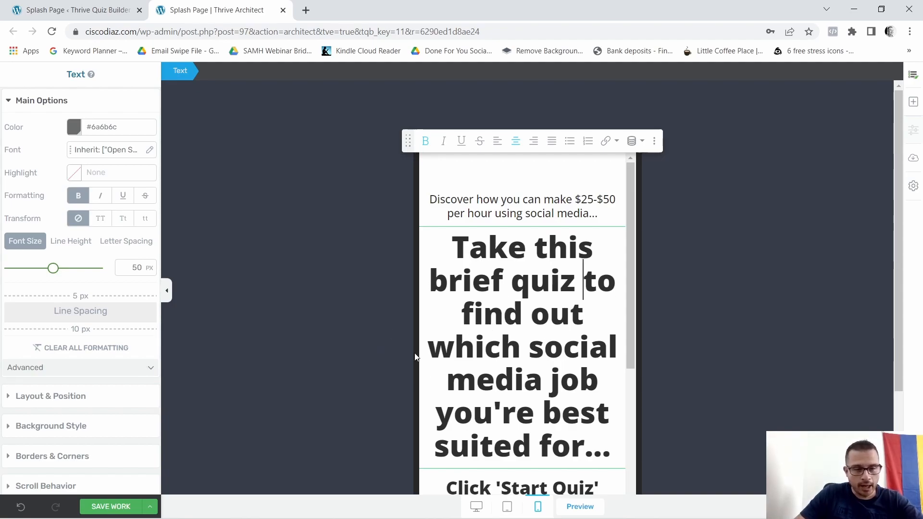
drag(53, 268, 30, 274)
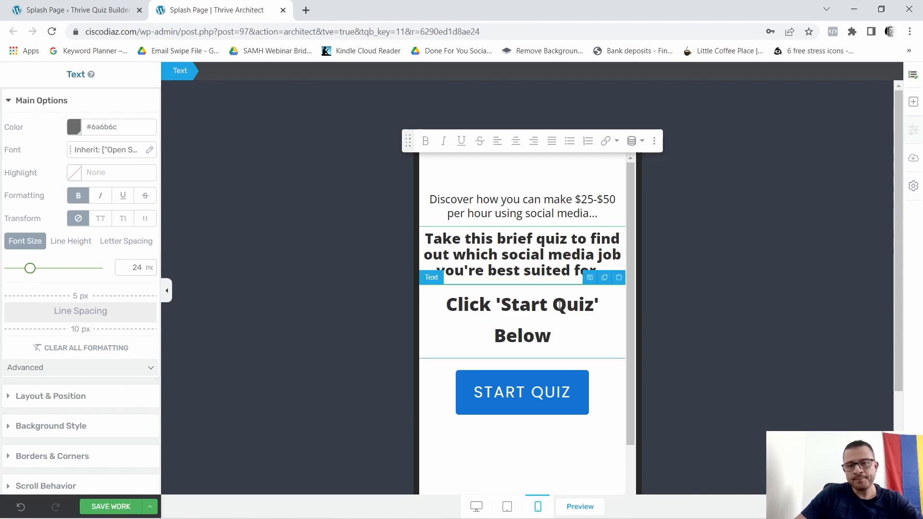
click(600, 307)
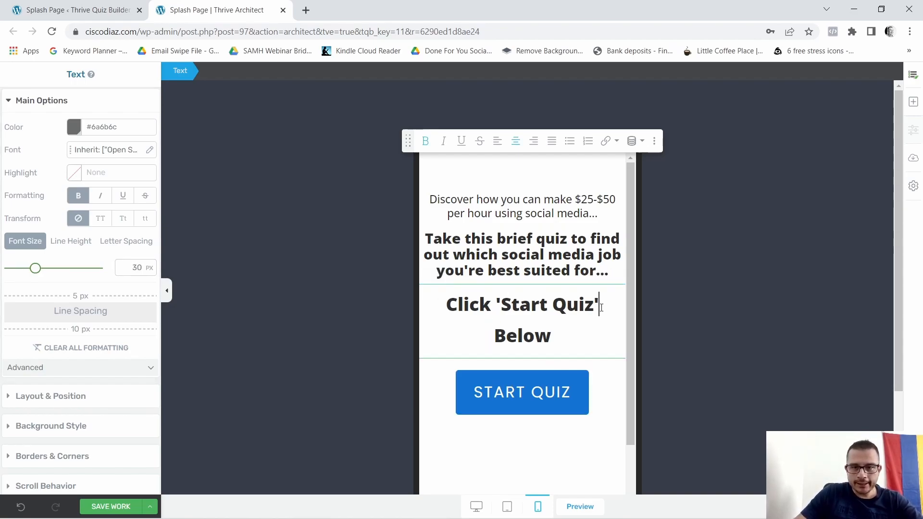
drag(34, 270, 26, 273)
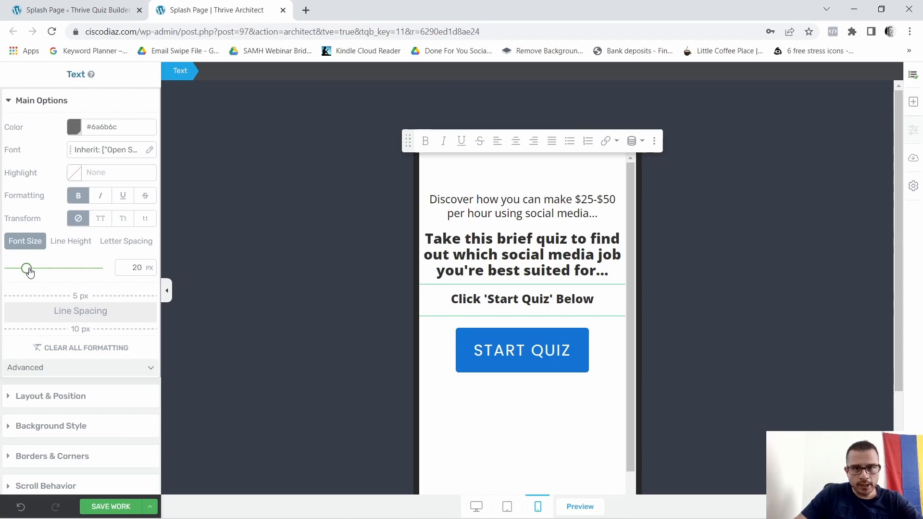
Step: Set the mobile START QUIZ button to size M and its text to a 21 px font size
click(578, 351)
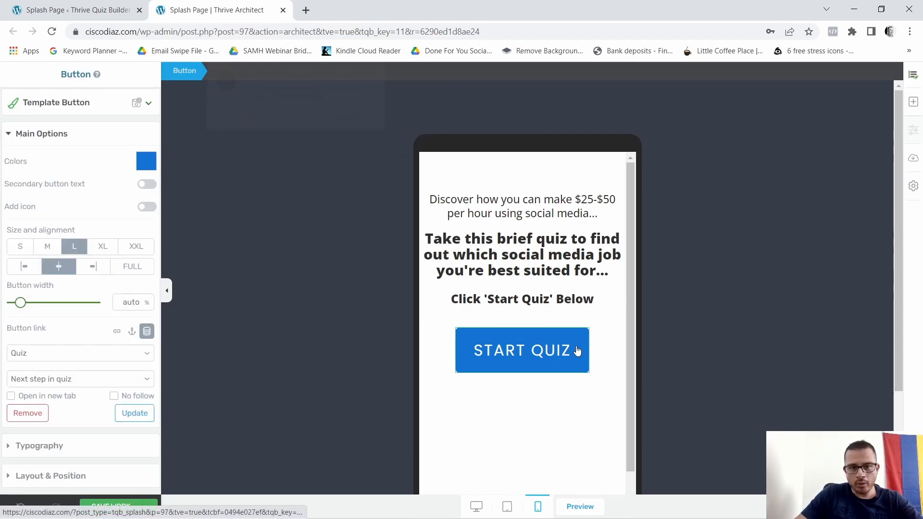
click(47, 246)
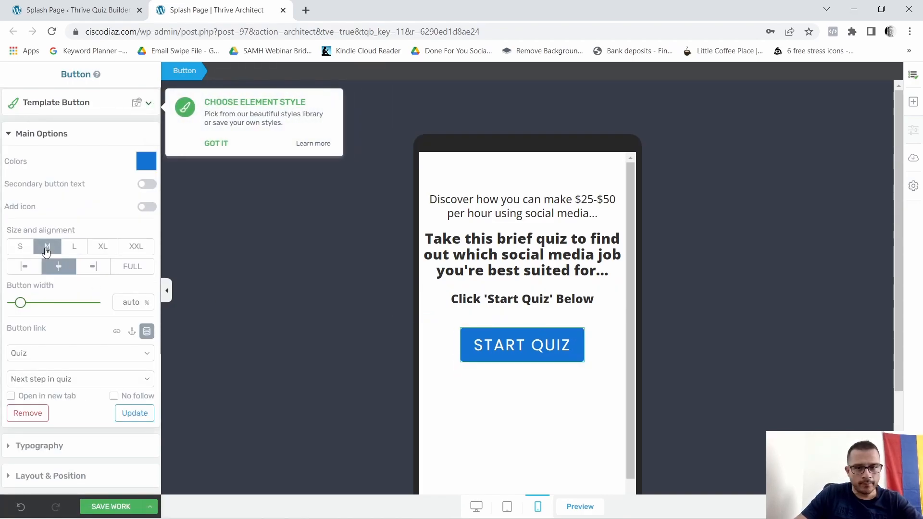
click(558, 346)
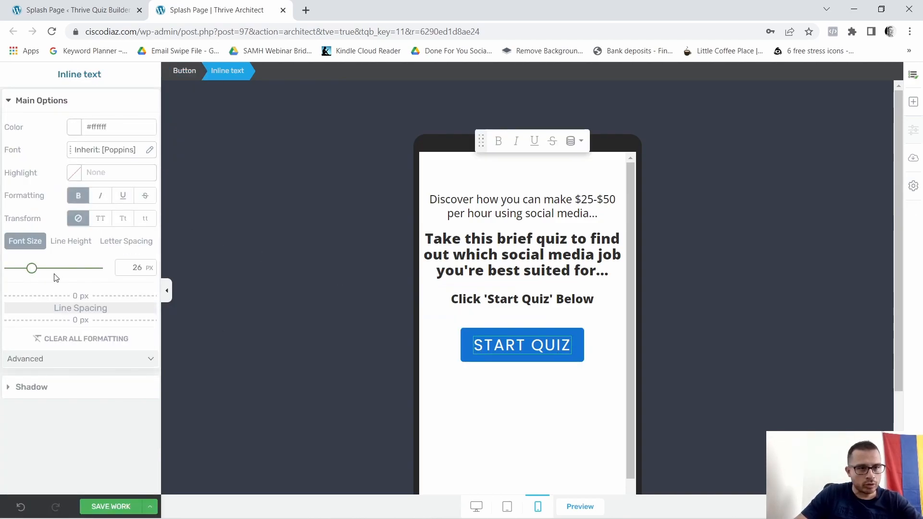
drag(33, 268, 27, 268)
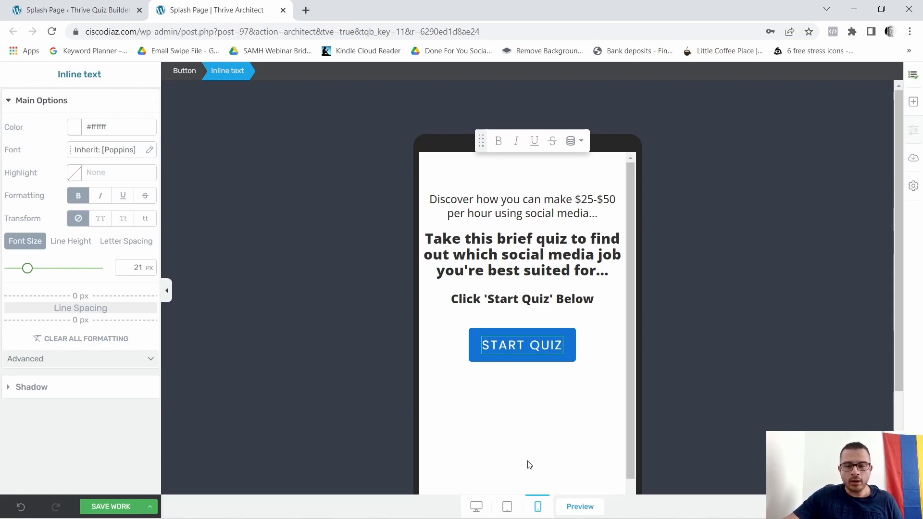
Step: Check the splash page's tablet layout, then save the page and close its editor
click(510, 508)
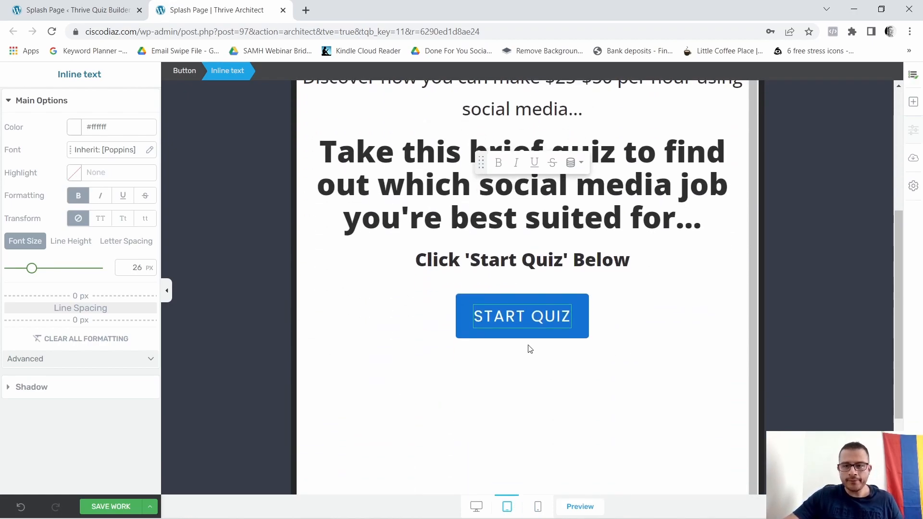
click(95, 508)
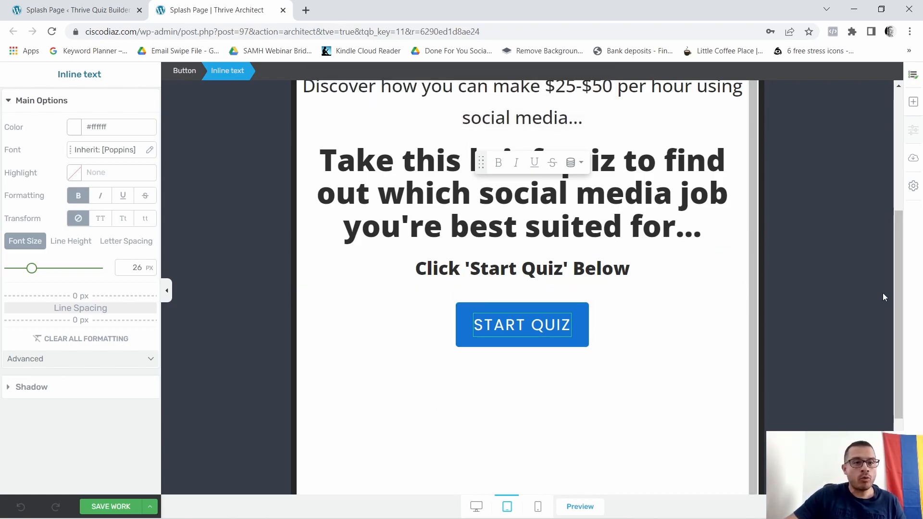
click(73, 10)
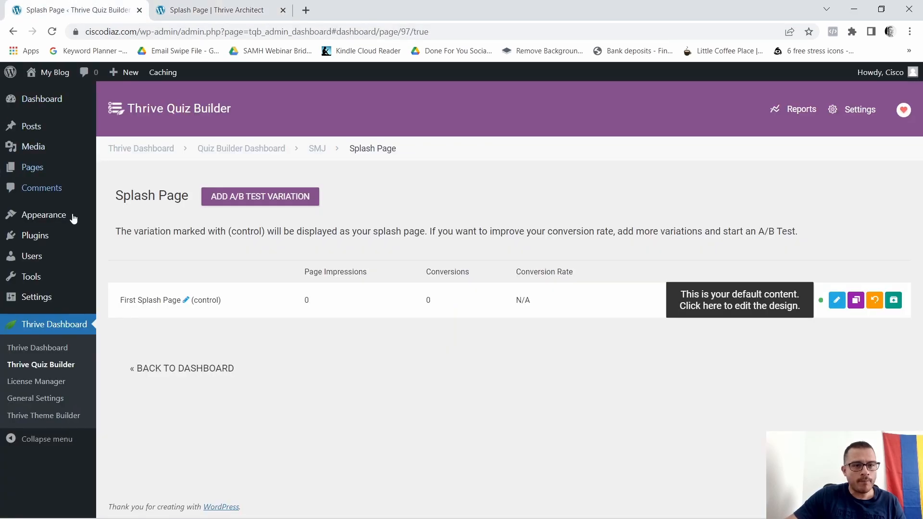
click(283, 10)
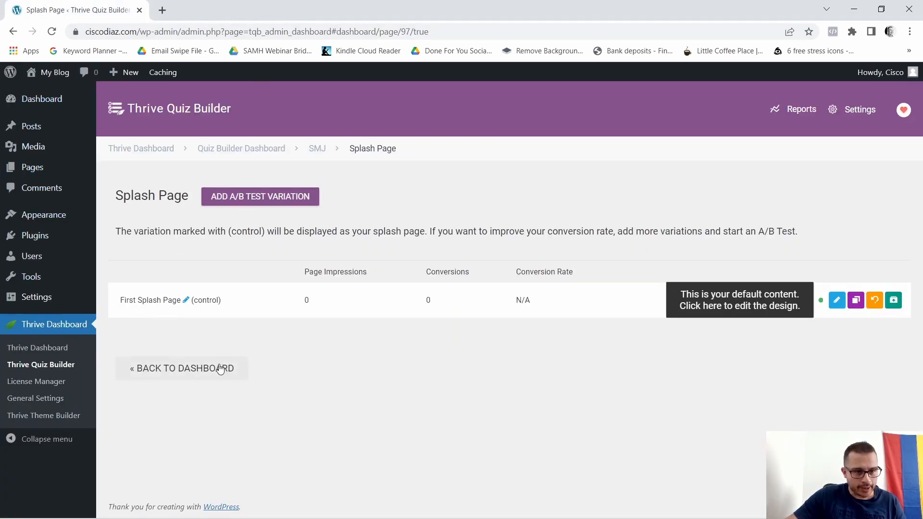
Step: Open the SMJ quiz's First Results Page for editing and apply the Survey Thank You template
click(190, 365)
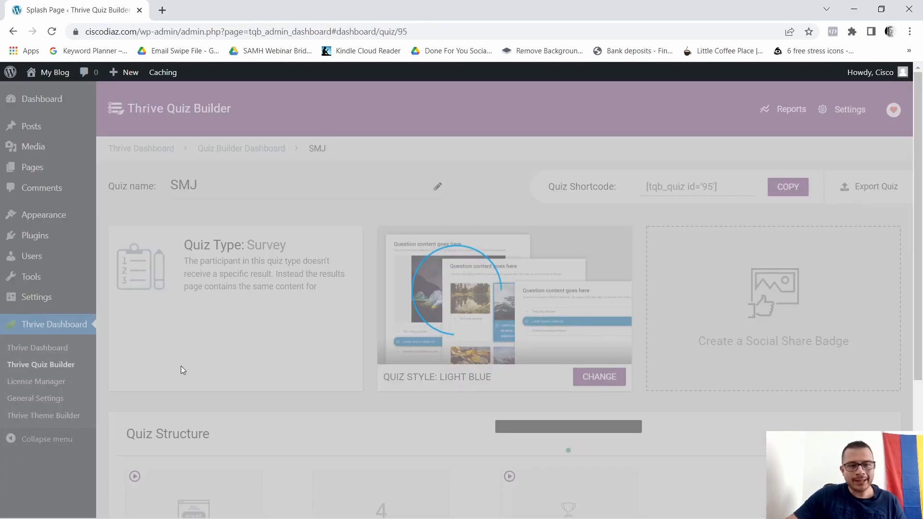
scroll(190, 367, down, 4)
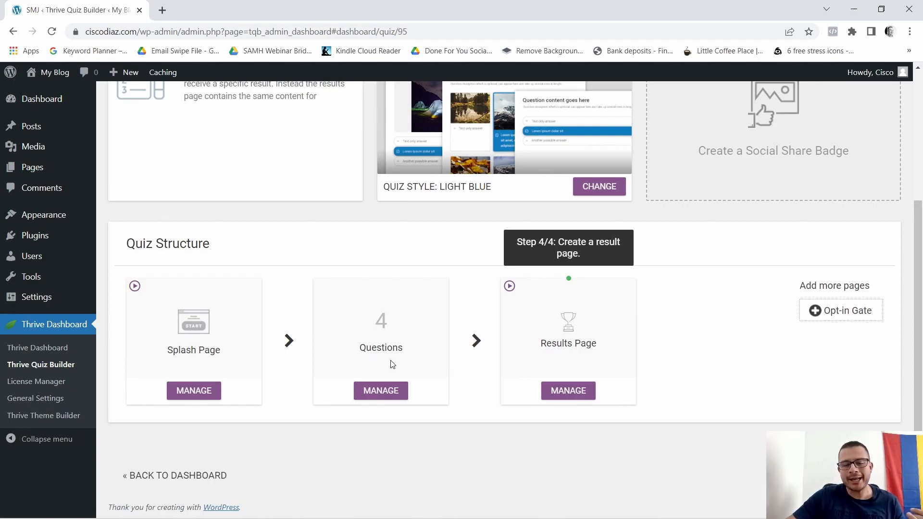
click(572, 394)
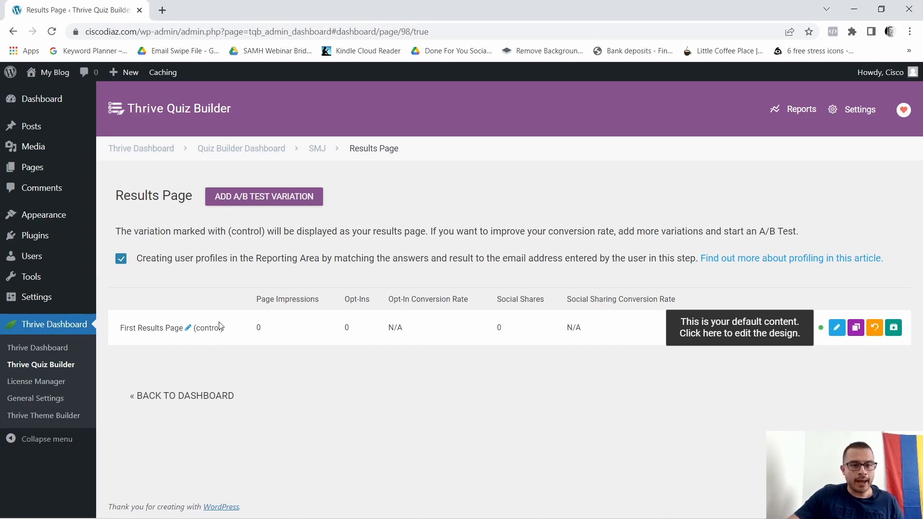
click(837, 328)
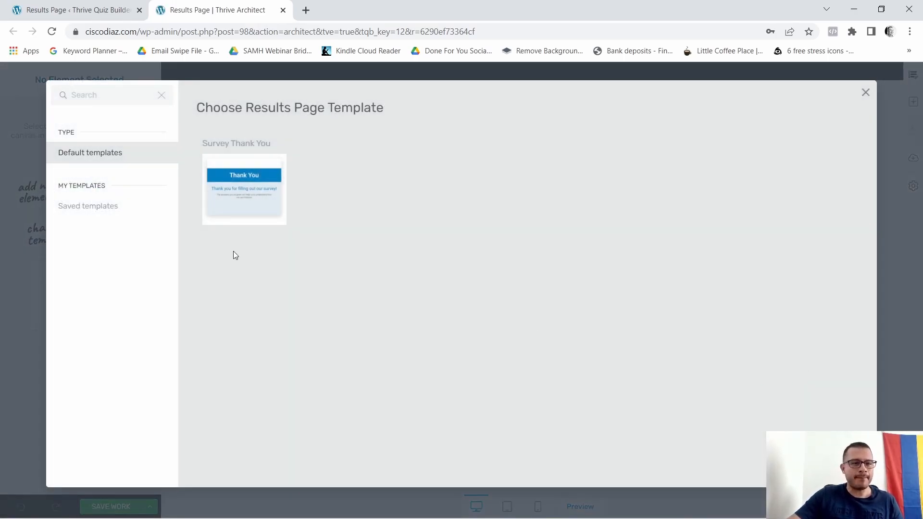
click(259, 198)
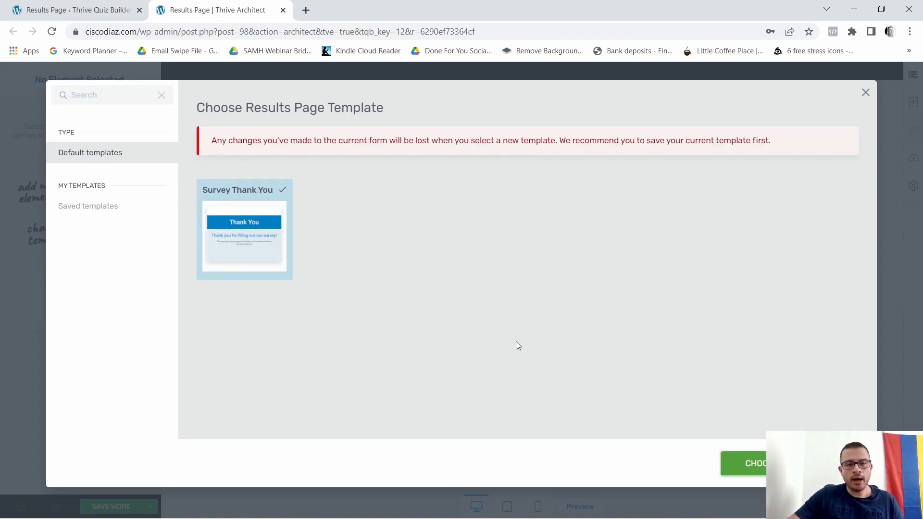
click(745, 463)
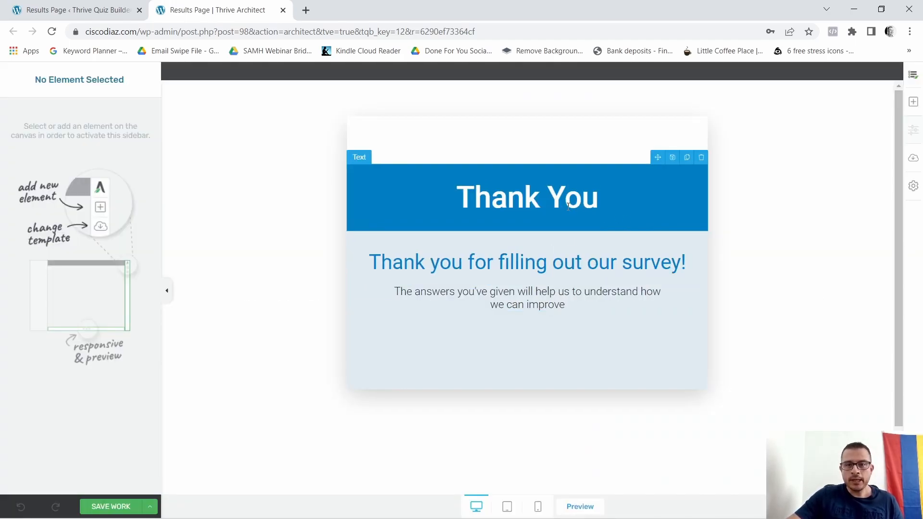
Step: Replace the "Thank You" heading of the results page with "Success!"
triple_click(598, 200)
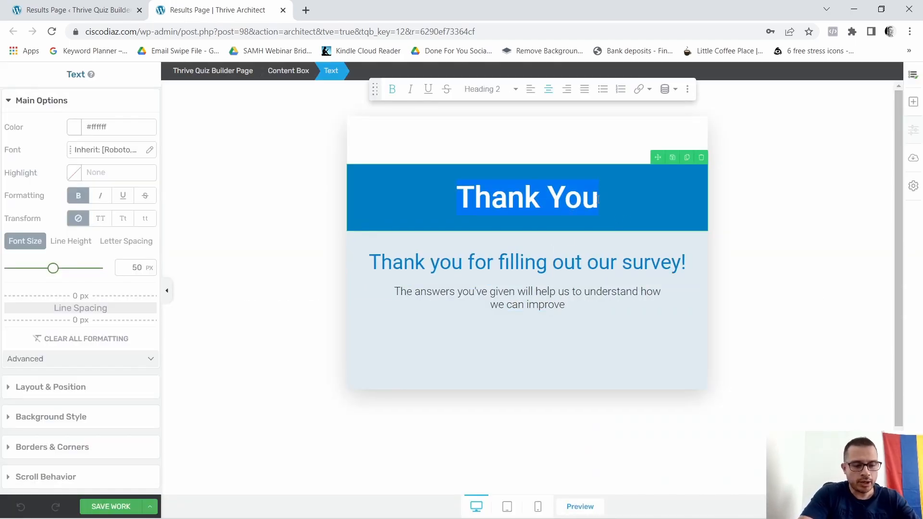
key(Caps_Lock)
text(s)
key(Caps_Lock)
text(UCCE)
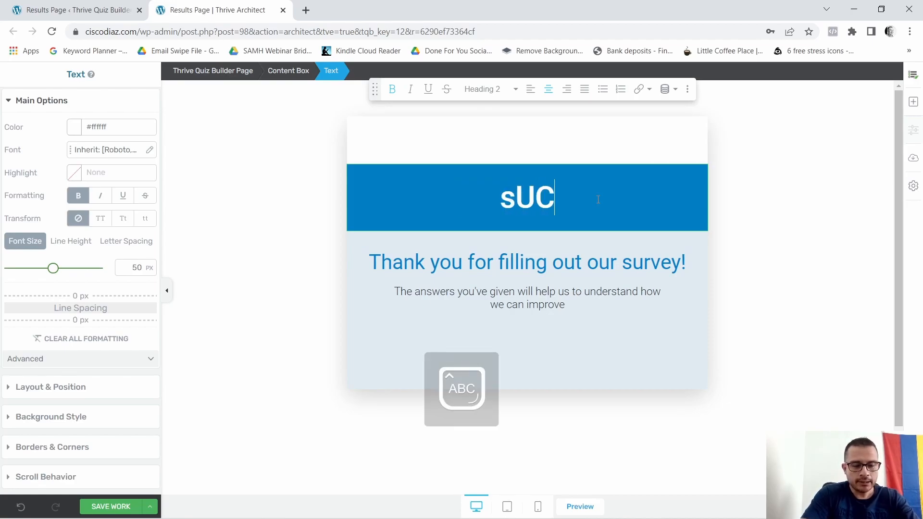
key(BackSpace)
key(BackSpace)
key(BackSpace)
key(BackSpace)
key(BackSpace)
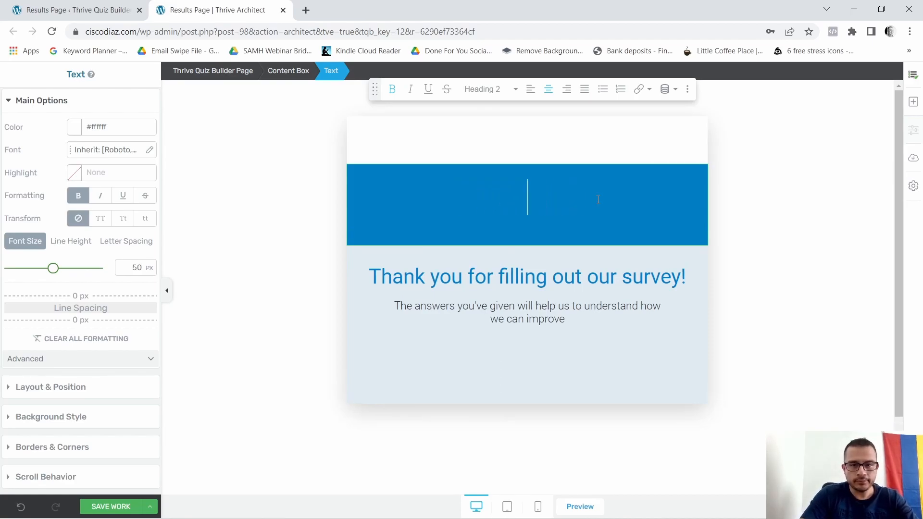
text(S)
key(Caps_Lock)
text(ucce)
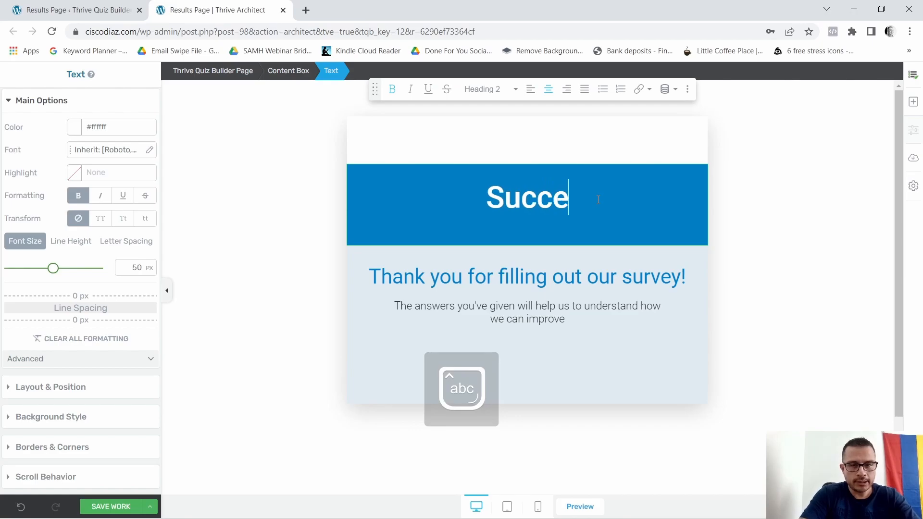
text(ss!)
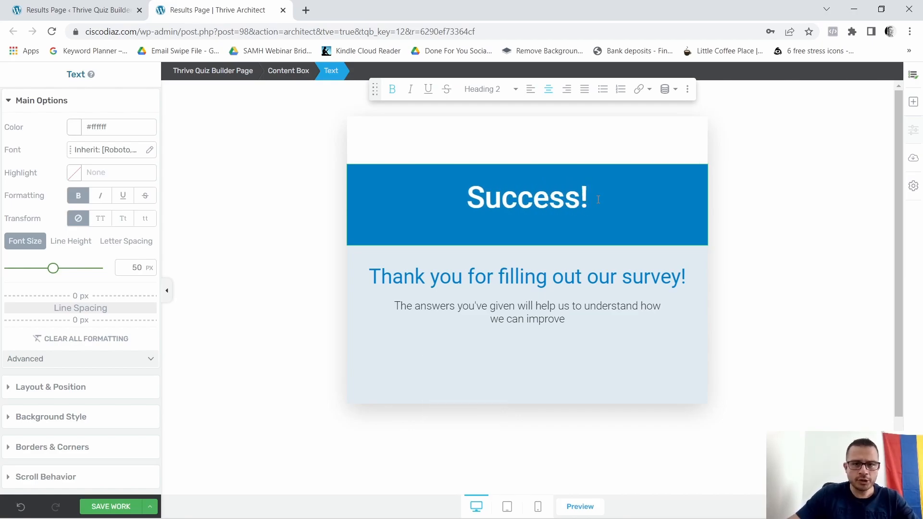
Step: Switch to the Notepad quiz notes and copy the line "You're all set." from the Results Page section
mouse_move(624, 511)
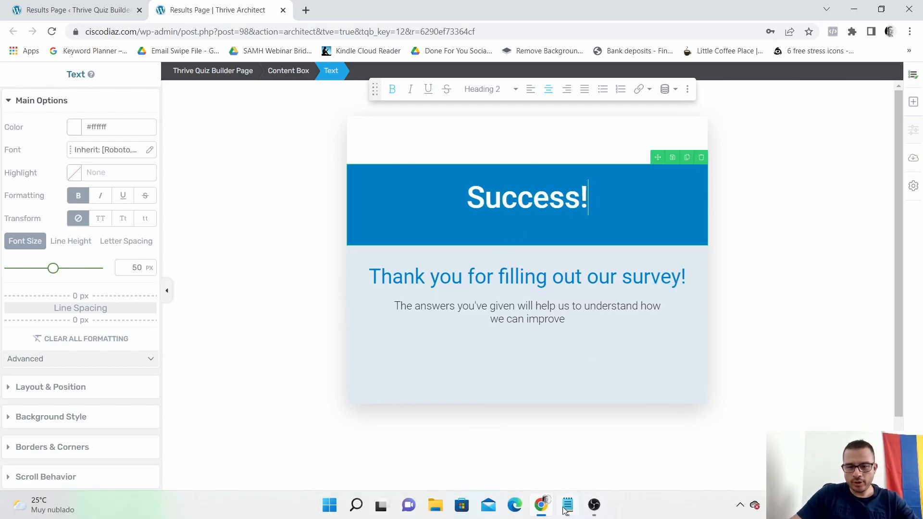
click(568, 506)
scroll(147, 185, down, 1)
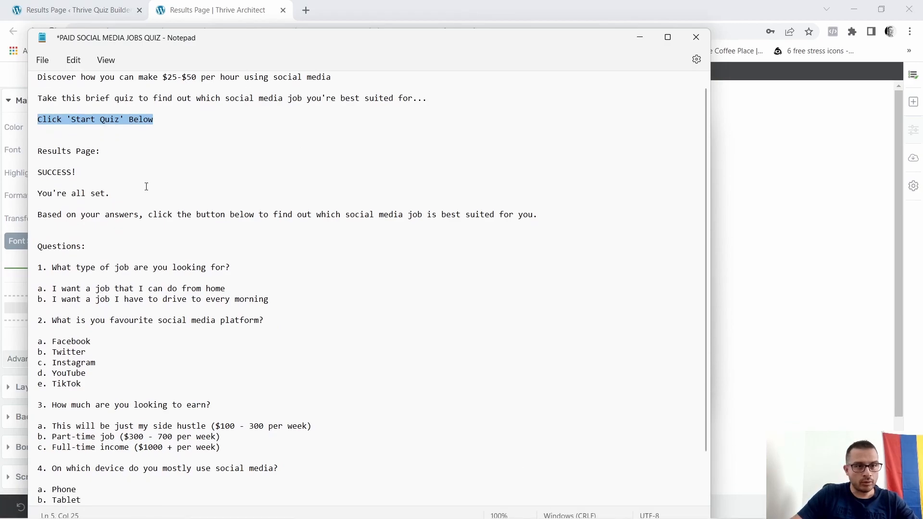
scroll(149, 187, down, 2)
scroll(153, 206, up, 3)
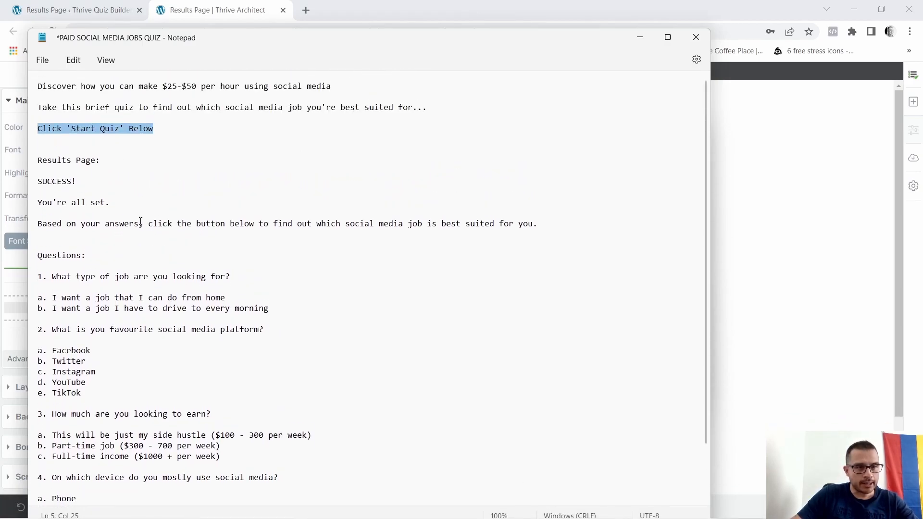
drag(38, 202, 107, 199)
right_click(112, 199)
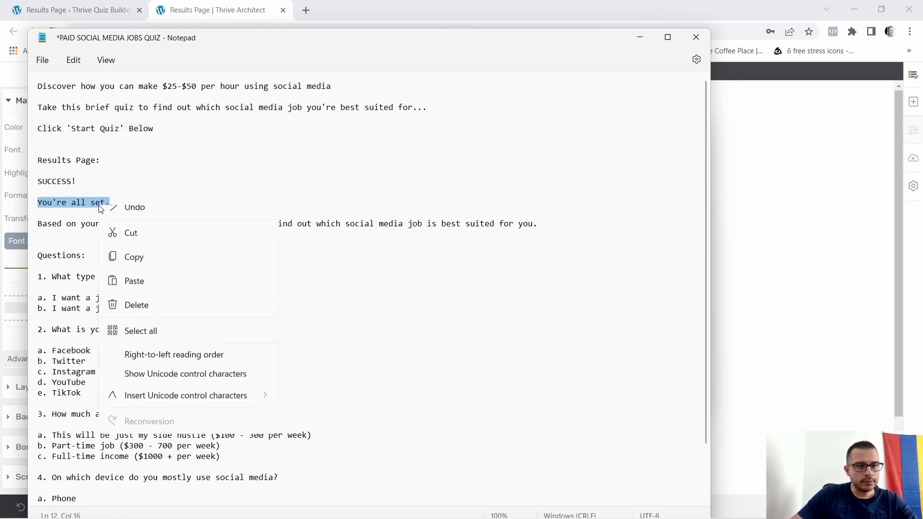
click(126, 266)
click(640, 38)
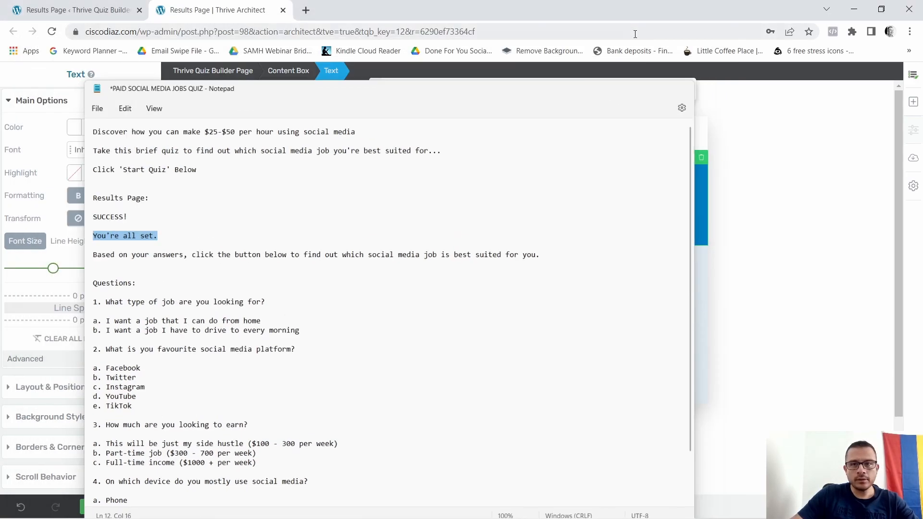
Step: Replace the "Thank you for filling out our survey!" line with the copied text "You're all set."
triple_click(465, 282)
right_click(465, 284)
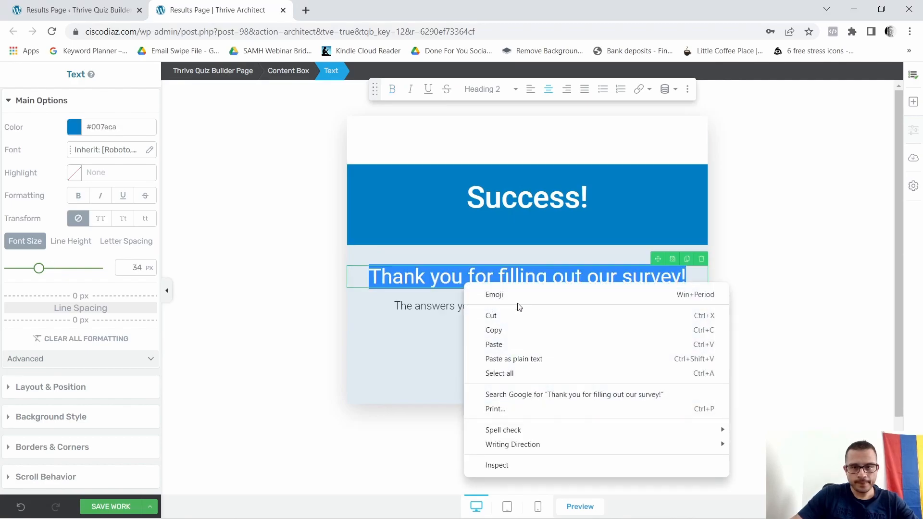
click(499, 346)
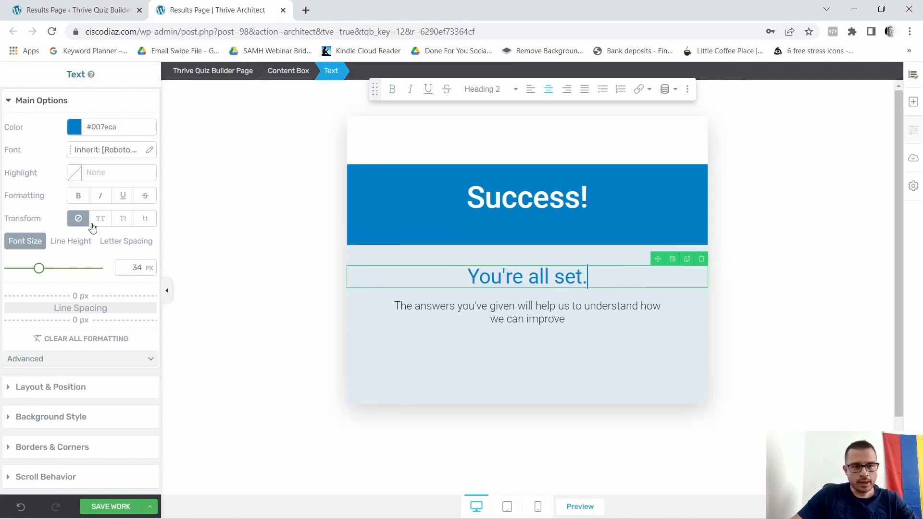
Step: Set the font of the "You're all set." line to Open Sans from Google Fonts
click(149, 151)
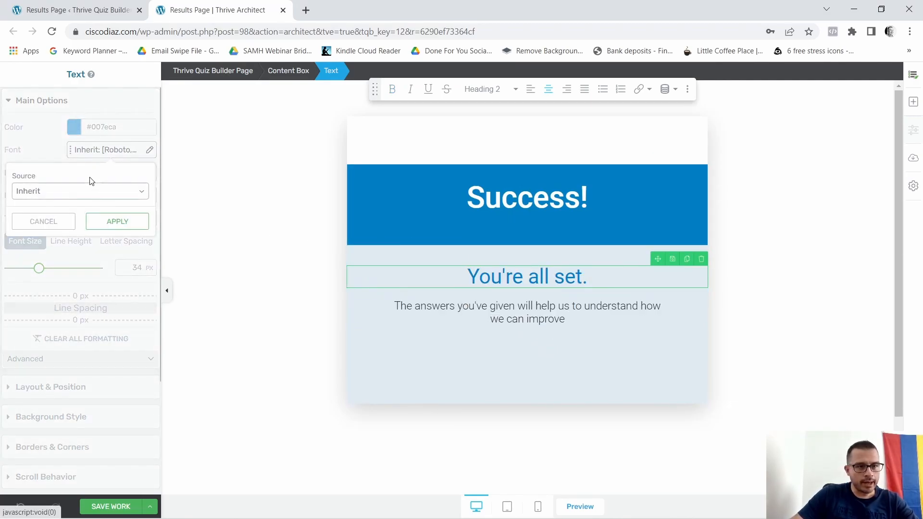
click(89, 190)
click(95, 203)
click(103, 234)
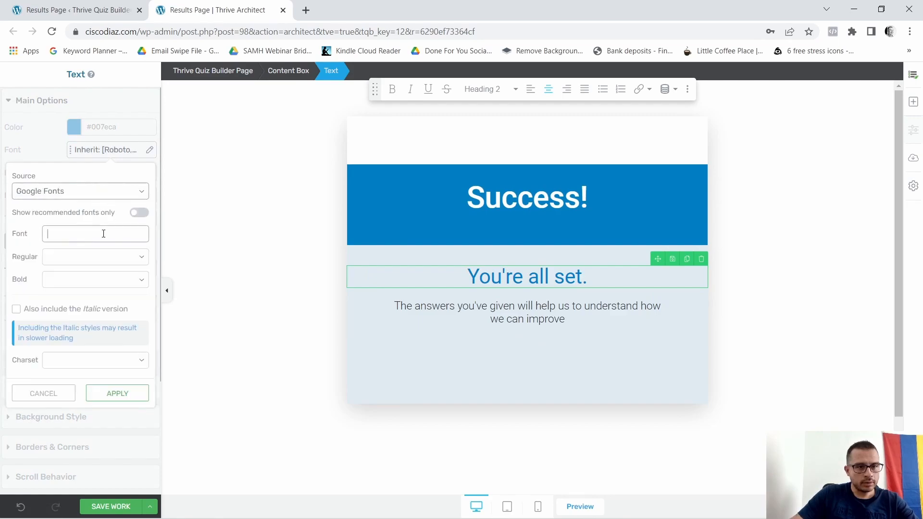
text(op)
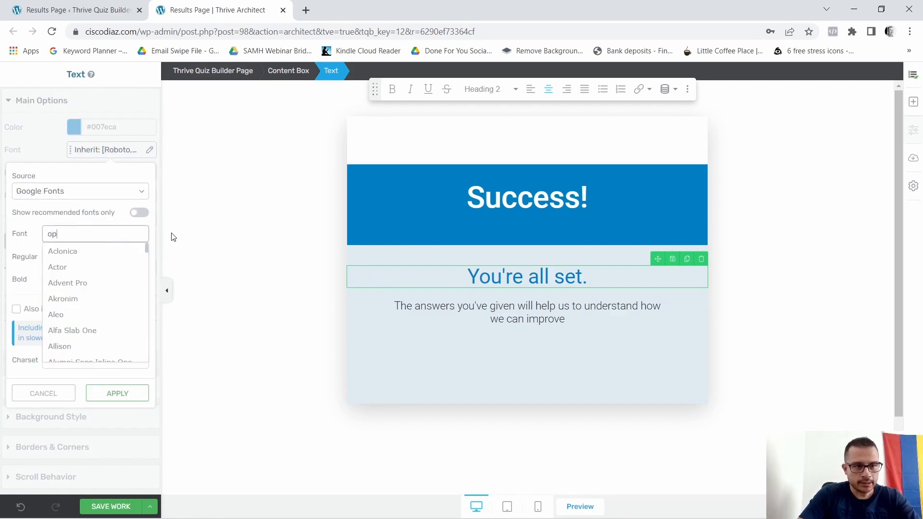
text(en s)
click(67, 251)
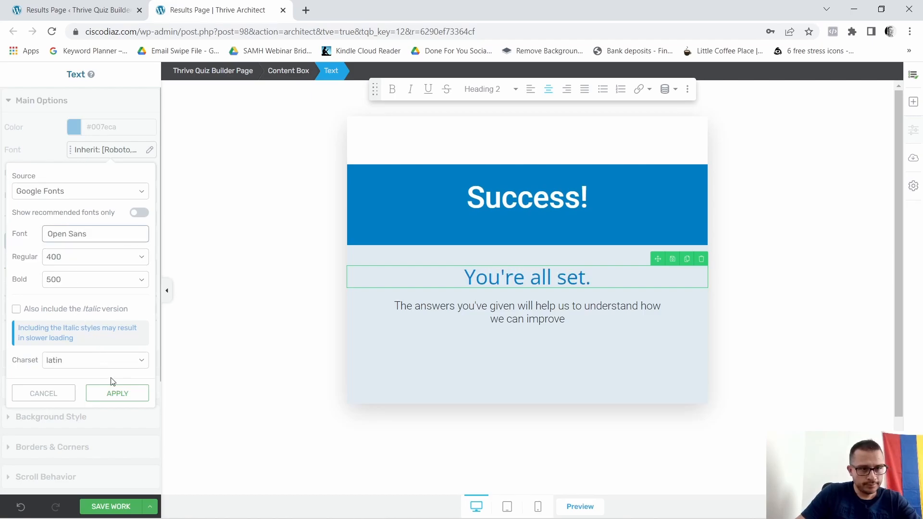
click(118, 394)
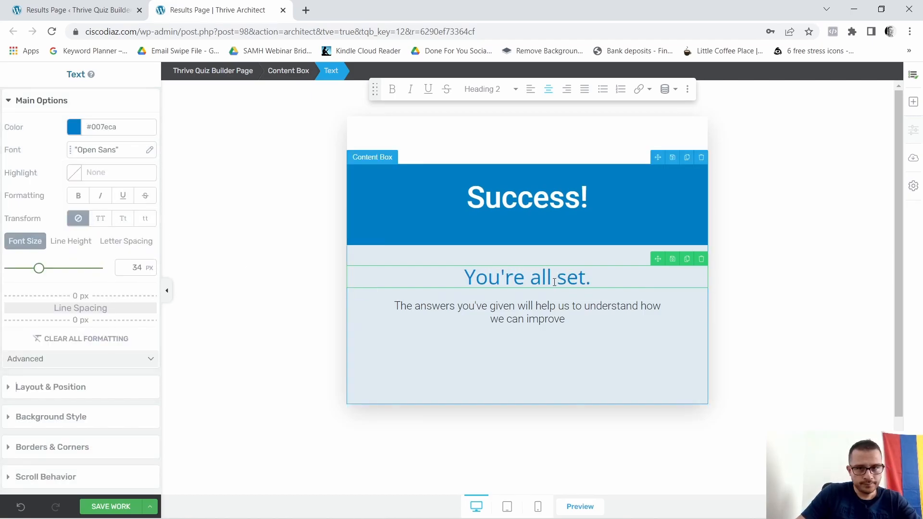
Step: Apply bold formatting to the "You're all set." line
triple_click(555, 282)
click(79, 197)
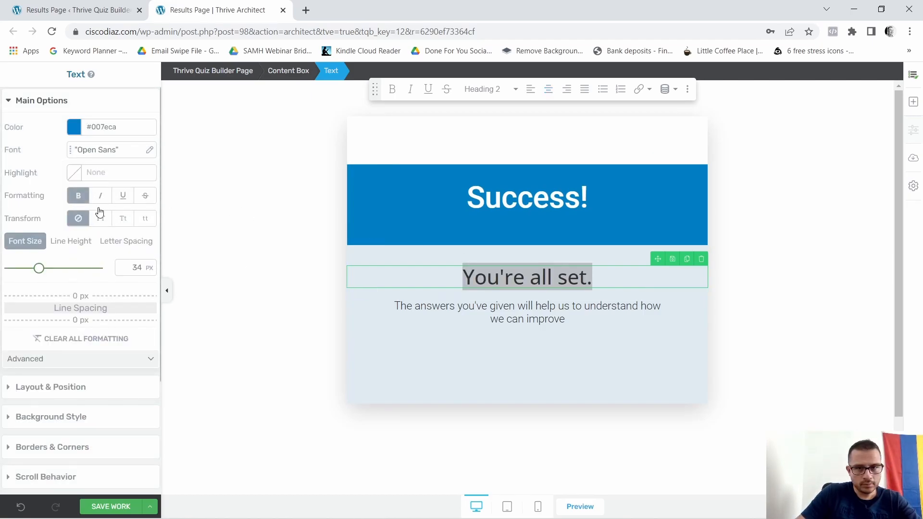
click(530, 292)
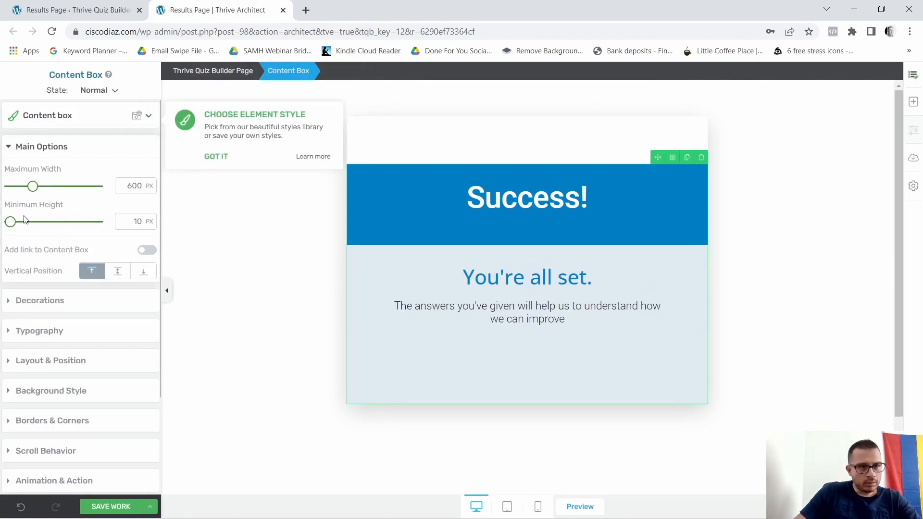
Step: Switch to the Notepad quiz notes and copy the "Based on your answers, click the button below..." sentence from the Results Page section
click(615, 312)
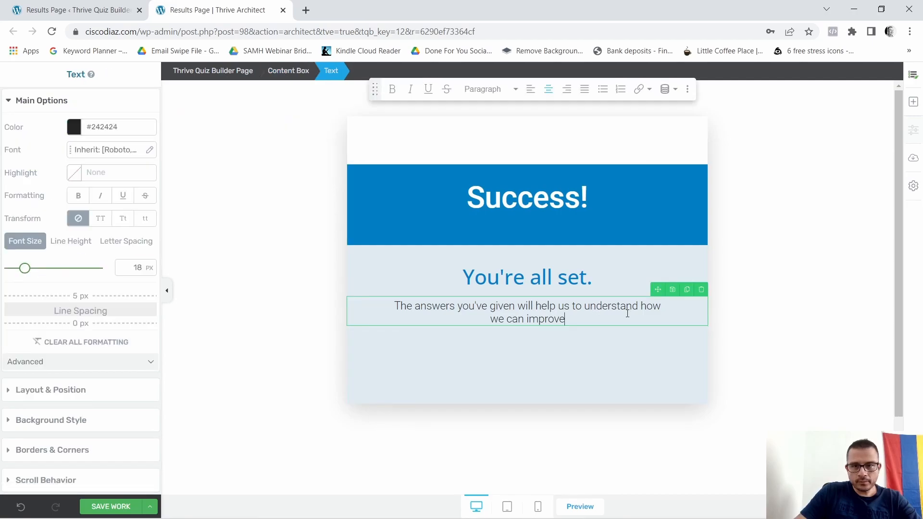
click(566, 505)
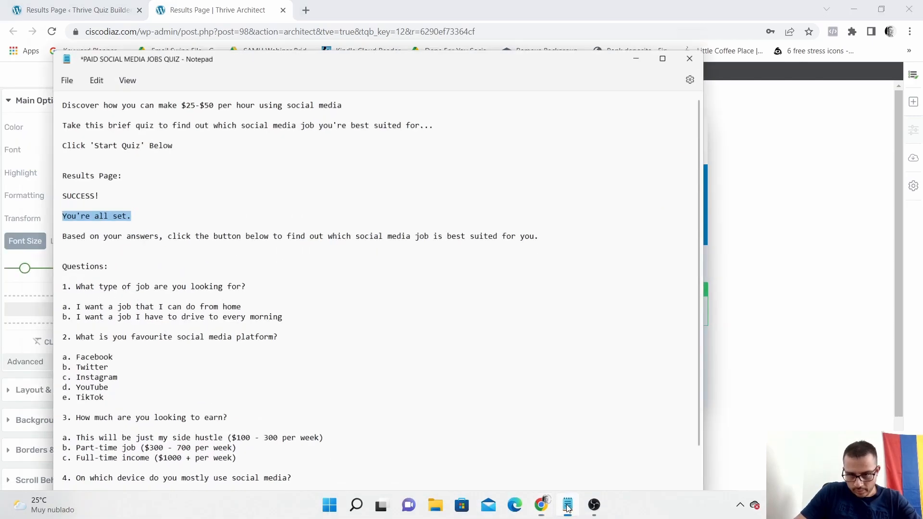
drag(39, 224, 148, 234)
drag(264, 230, 541, 222)
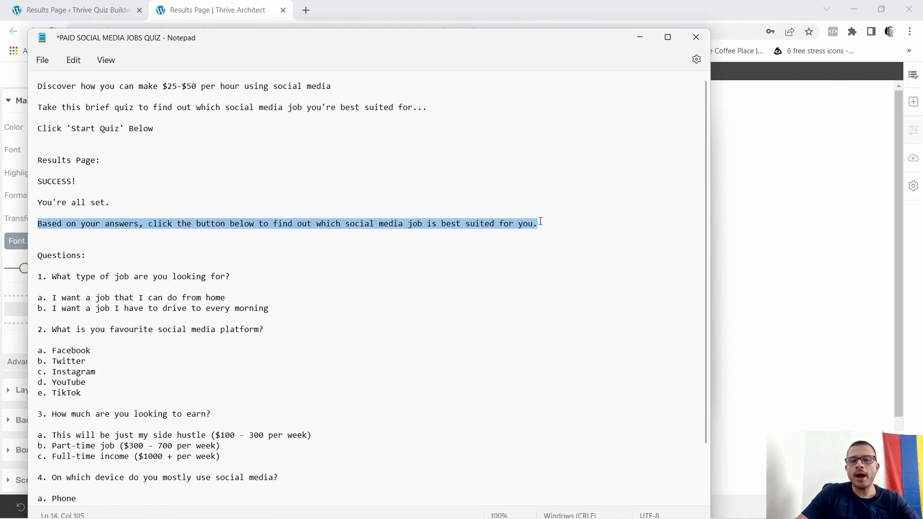
right_click(503, 220)
click(540, 285)
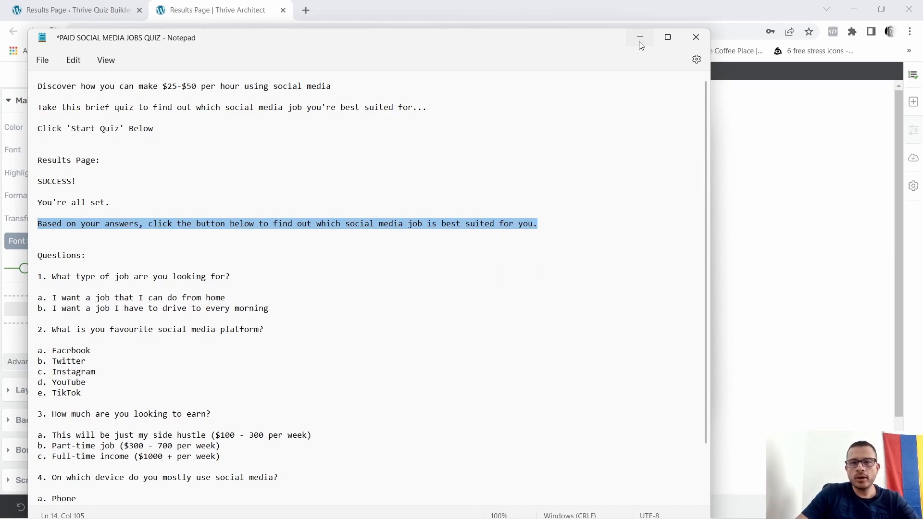
Step: Return to the results page editor and replace the "The answers you've given..." paragraph with the copied sentence
click(640, 37)
triple_click(507, 311)
right_click(507, 312)
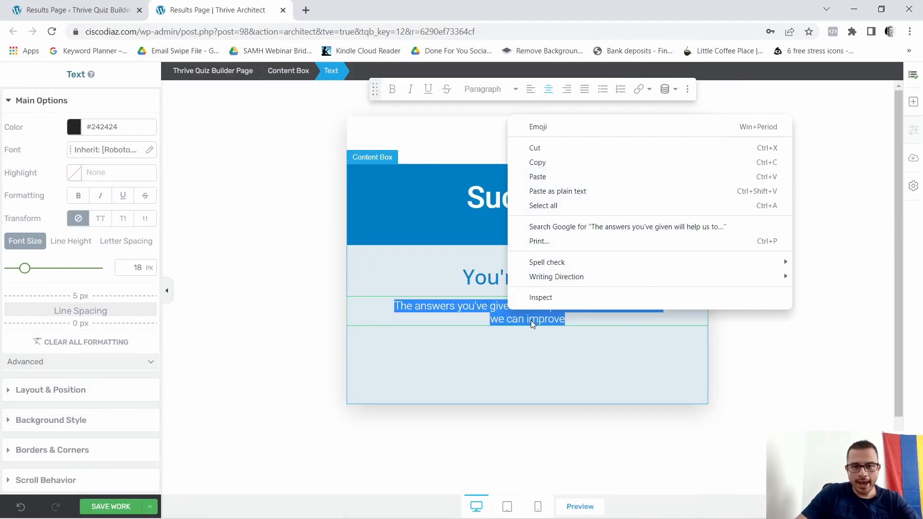
click(538, 177)
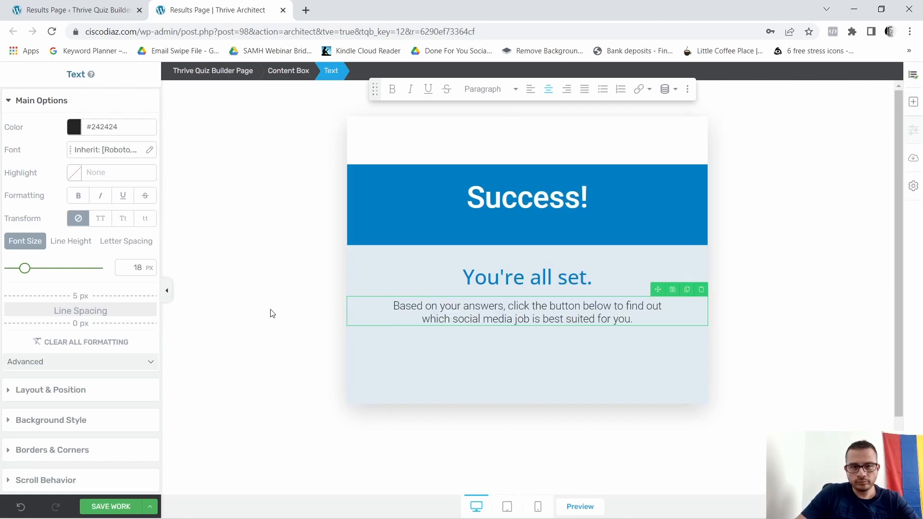
Step: Set the font size of the "Based on your answers" paragraph to 28 px
drag(29, 272, 32, 272)
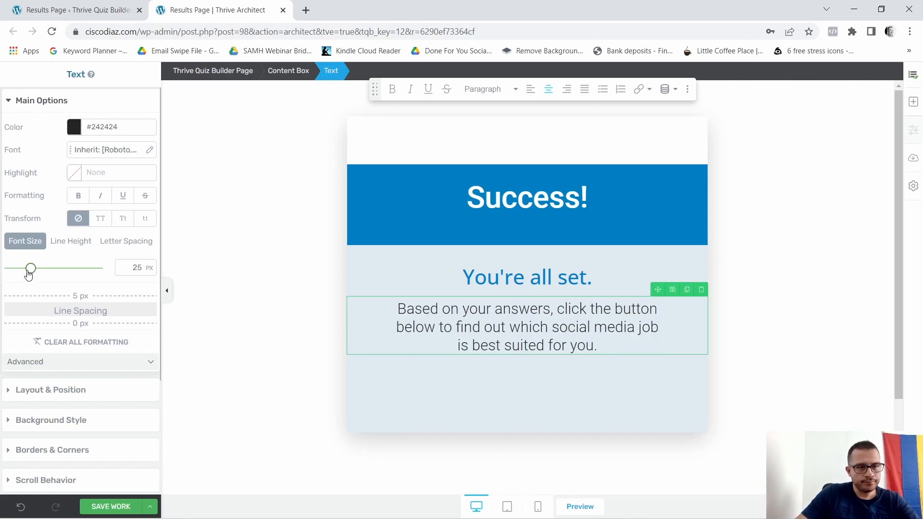
drag(30, 272, 34, 274)
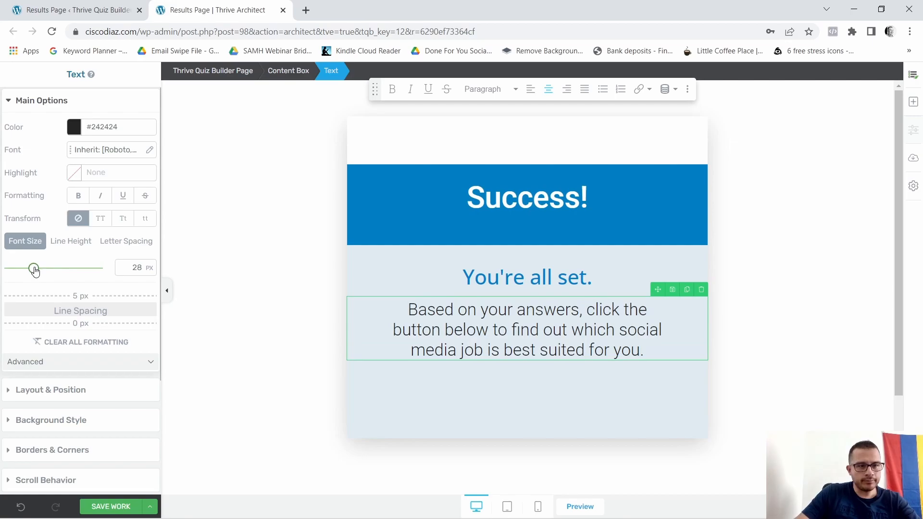
drag(35, 271, 33, 269)
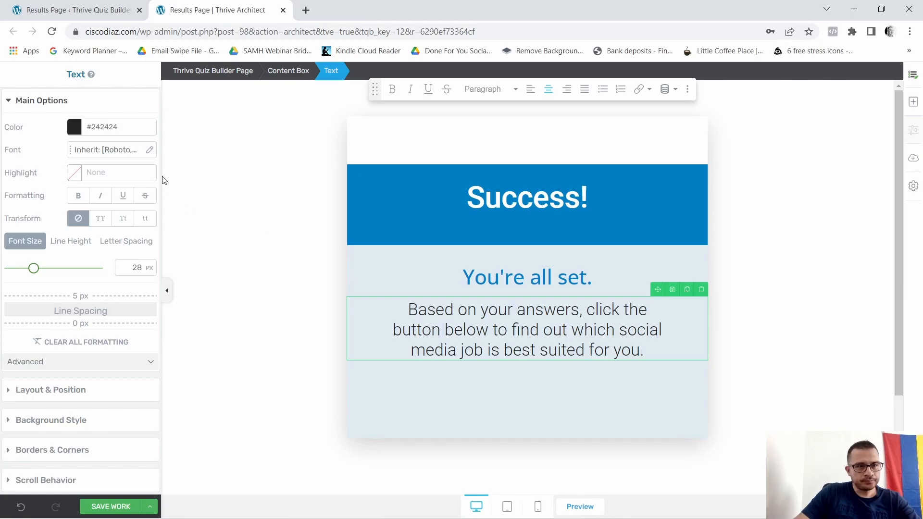
Step: Set the "Based on your answers" paragraph's font to Open Sans from Google Fonts, with a bold weight of 800
click(149, 150)
click(144, 192)
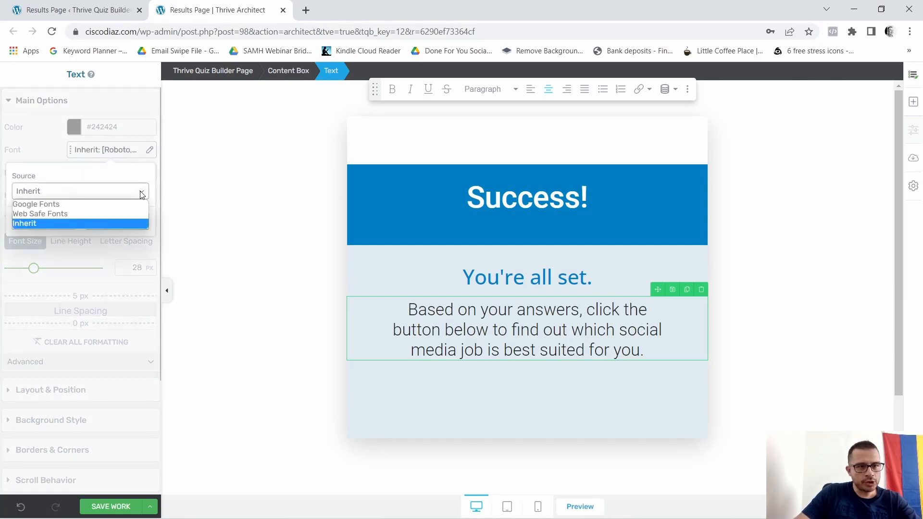
click(45, 204)
click(98, 234)
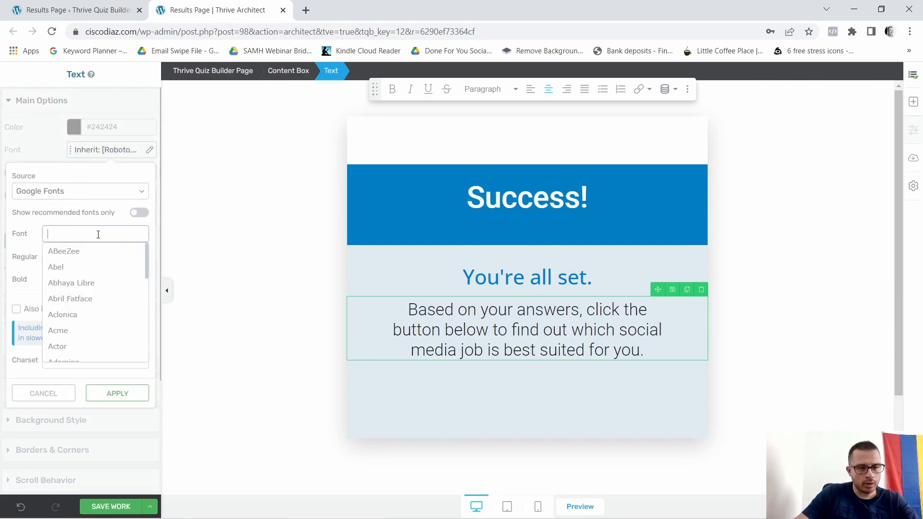
text(open)
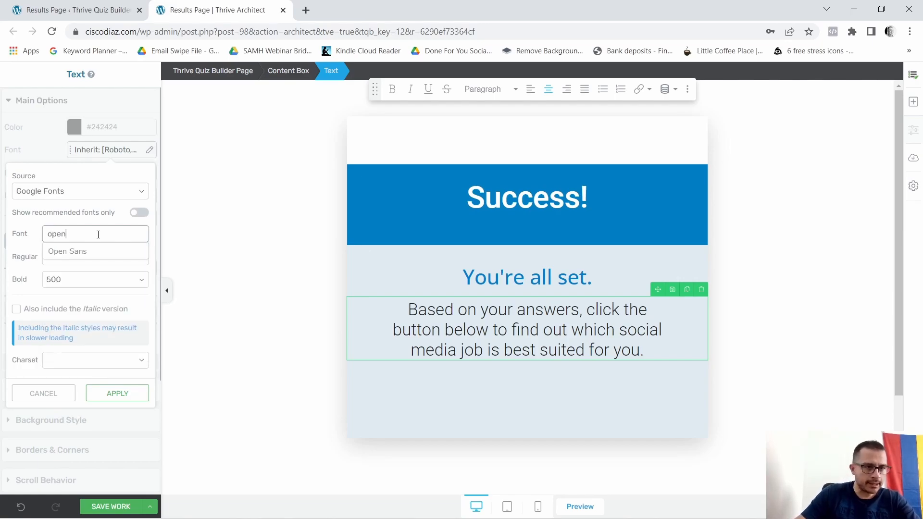
click(76, 259)
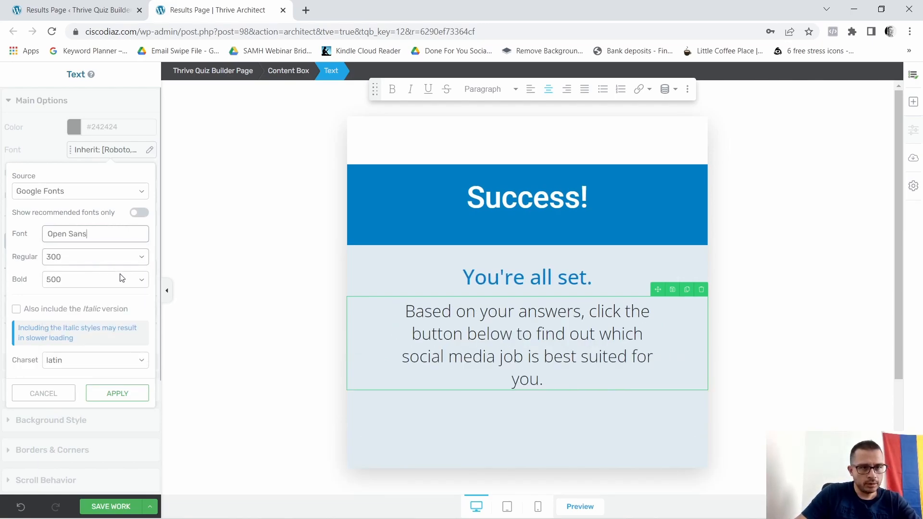
click(139, 280)
click(54, 324)
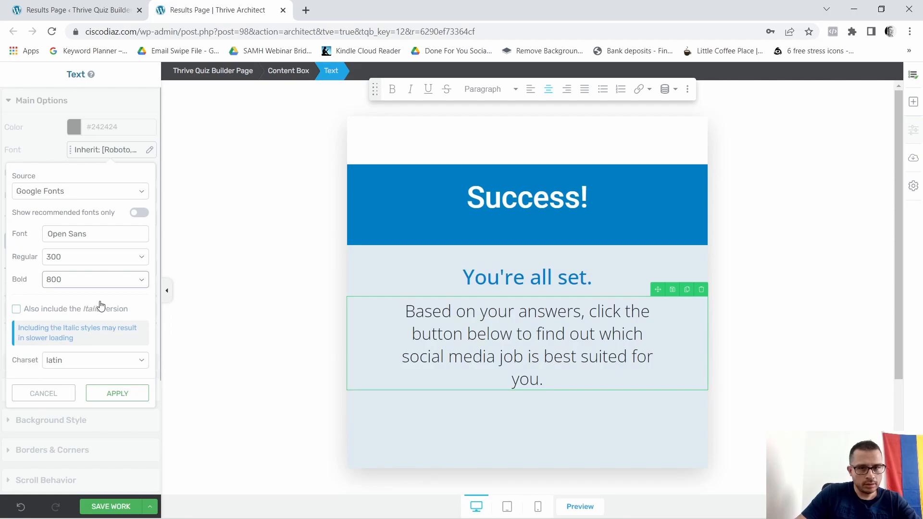
click(123, 395)
Step: Try bold formatting on the "Based on your answers" paragraph, and set its font size to 27 px
click(78, 198)
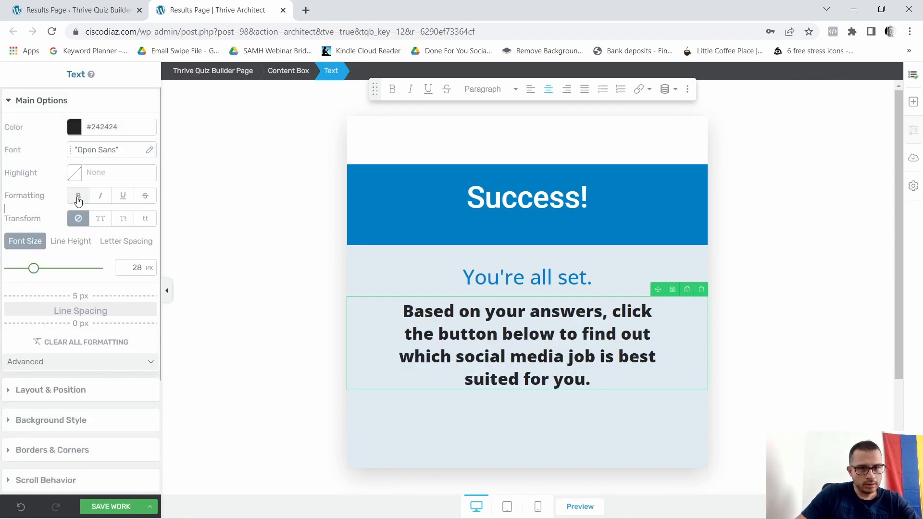
click(78, 198)
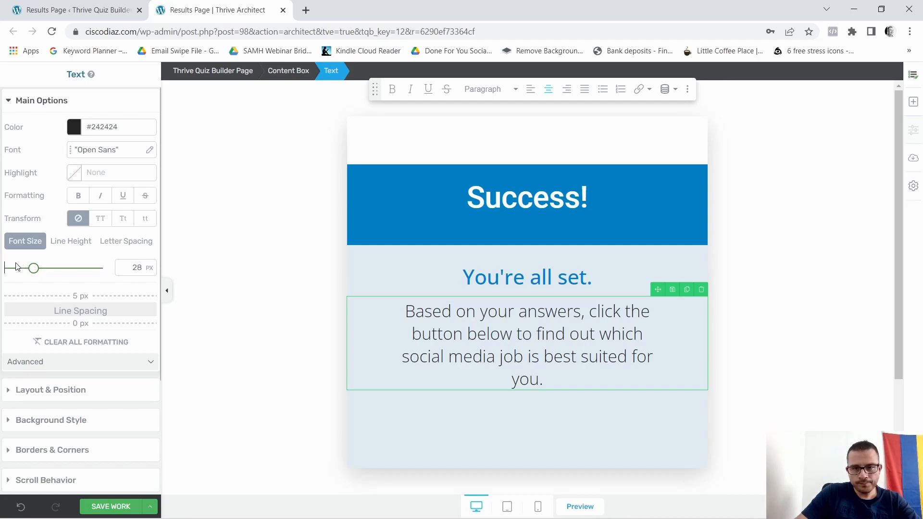
drag(35, 275, 34, 275)
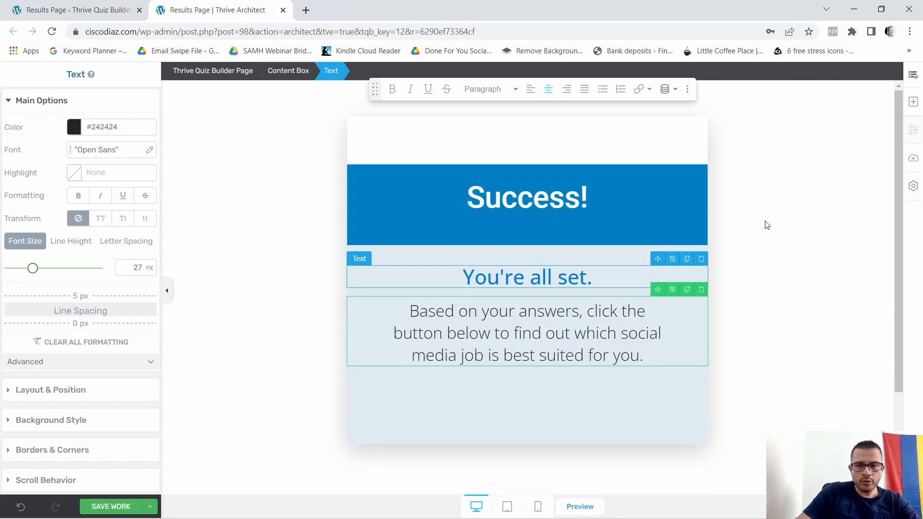
scroll(702, 286, down, 1)
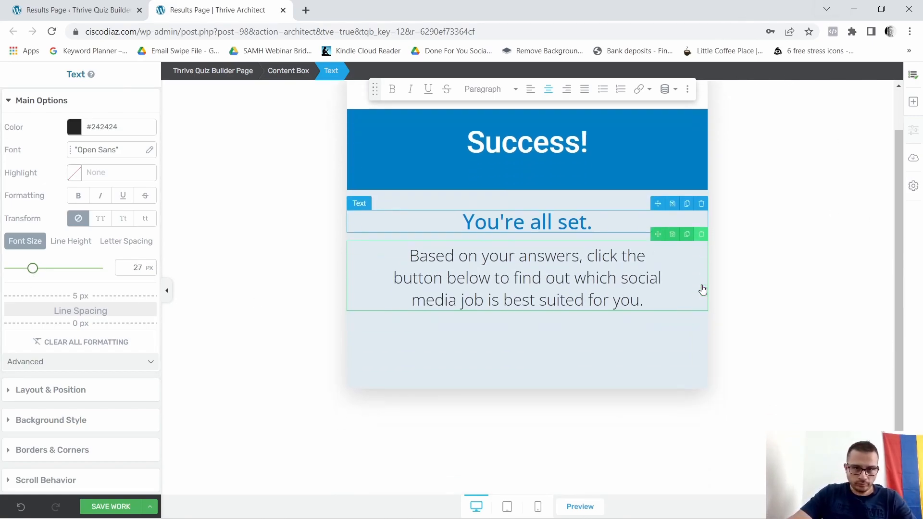
scroll(836, 307, up, 1)
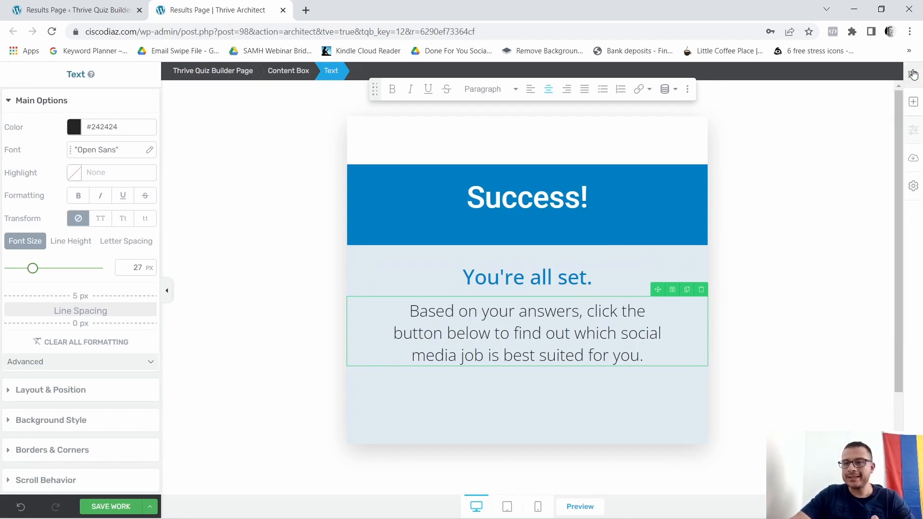
Step: Add a Button element below the "Based on your answers" paragraph in the content box
click(915, 103)
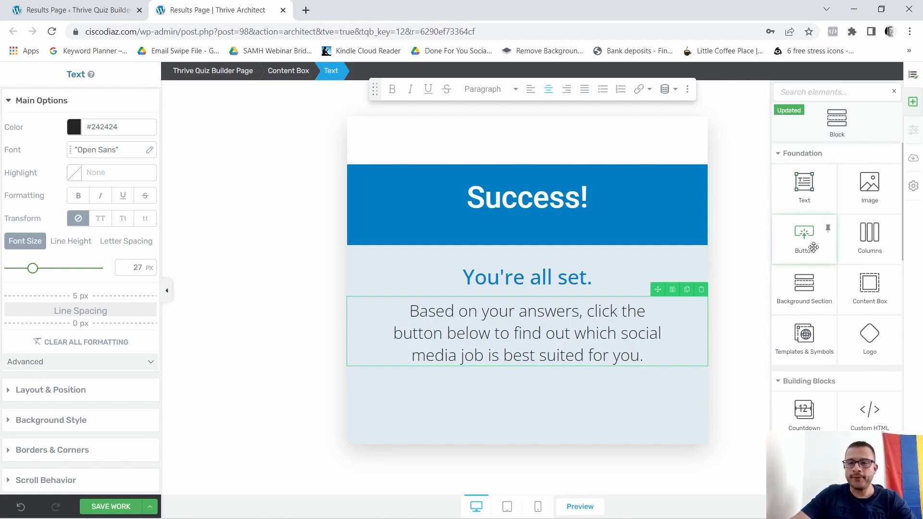
drag(814, 247, 548, 373)
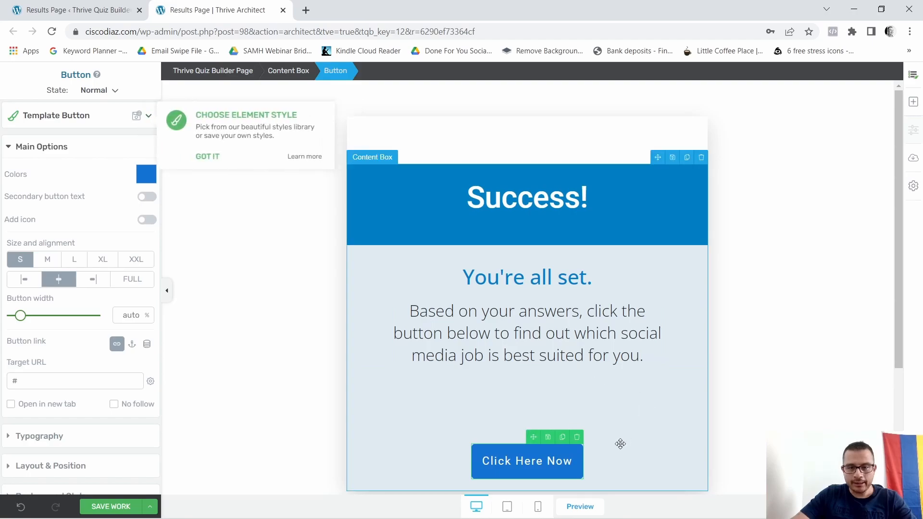
scroll(829, 334, down, 3)
scroll(829, 351, up, 1)
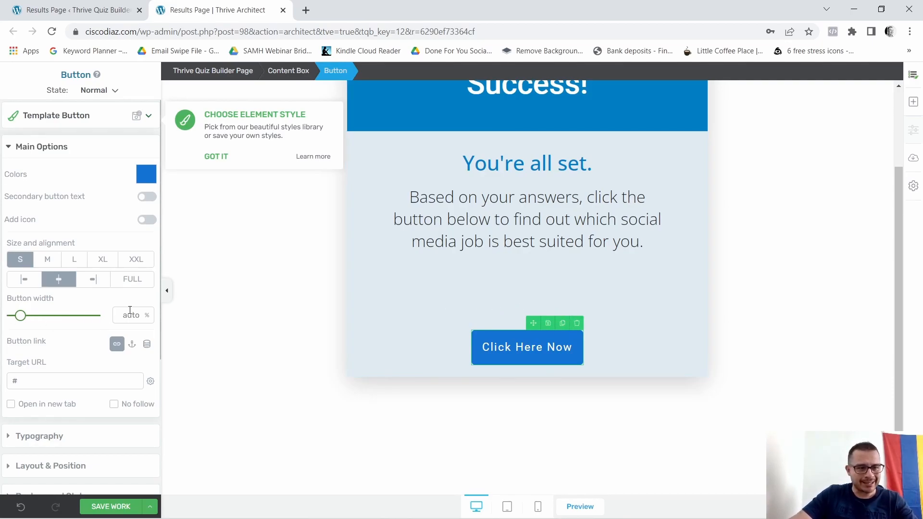
Step: Set the "Click Here Now" button's top margin to -80 px and its bottom margin to 101 px
scroll(47, 356, down, 2)
click(36, 406)
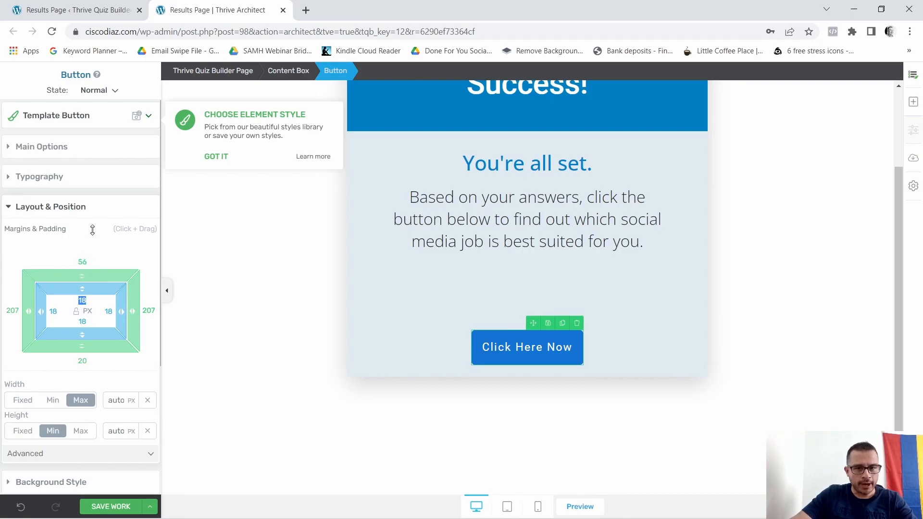
drag(104, 275, 86, 361)
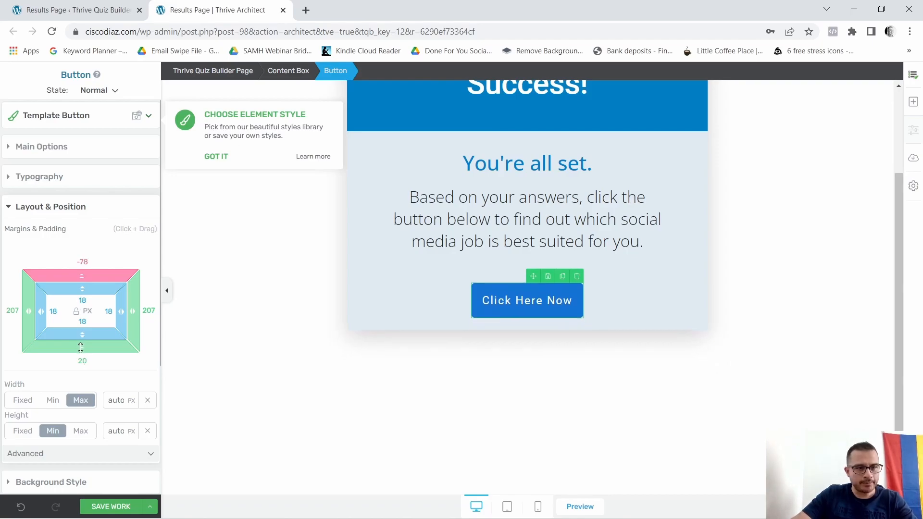
drag(85, 276, 84, 278)
drag(82, 343, 78, 440)
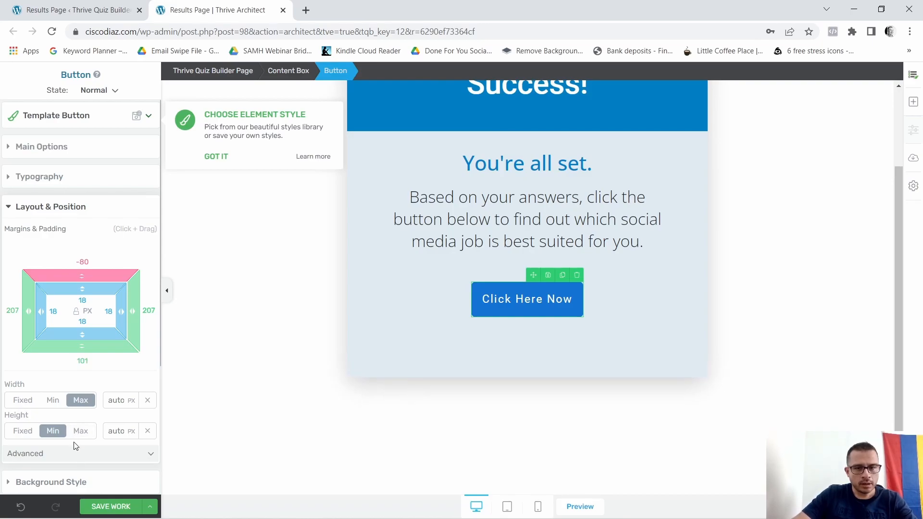
scroll(806, 280, up, 2)
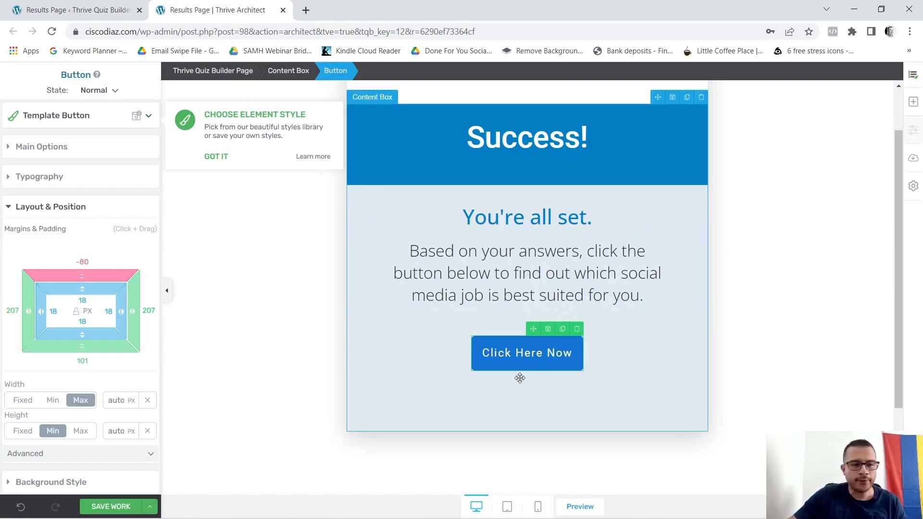
Step: Show the button's link options, and copy the affiliate link line from the end of the Notepad quiz notes
click(40, 140)
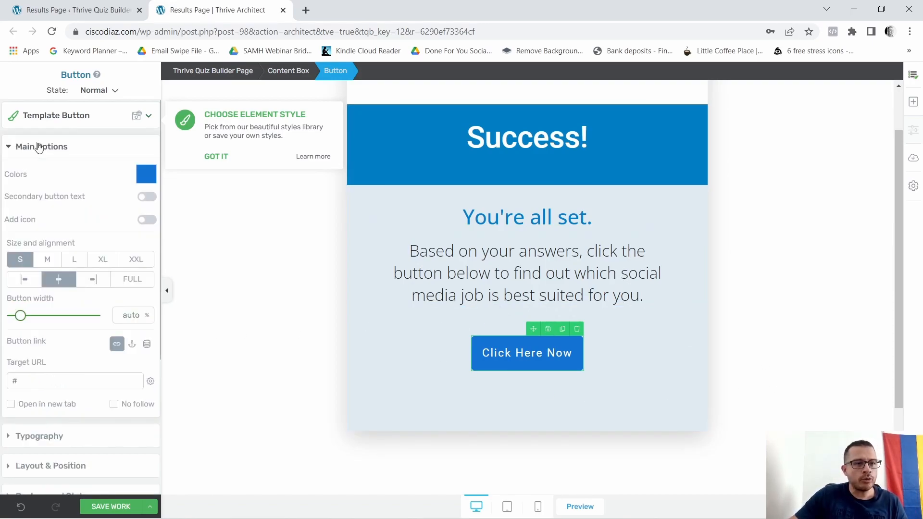
scroll(82, 279, down, 3)
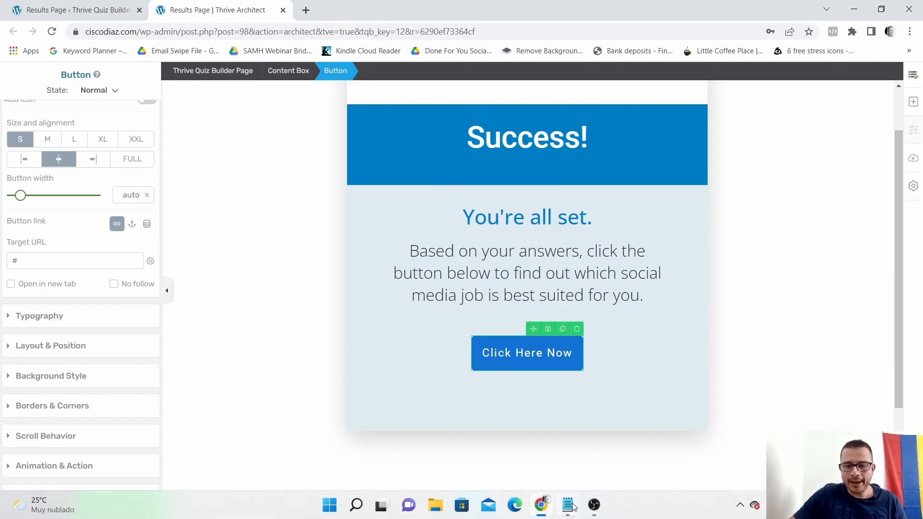
click(574, 506)
scroll(427, 283, down, 2)
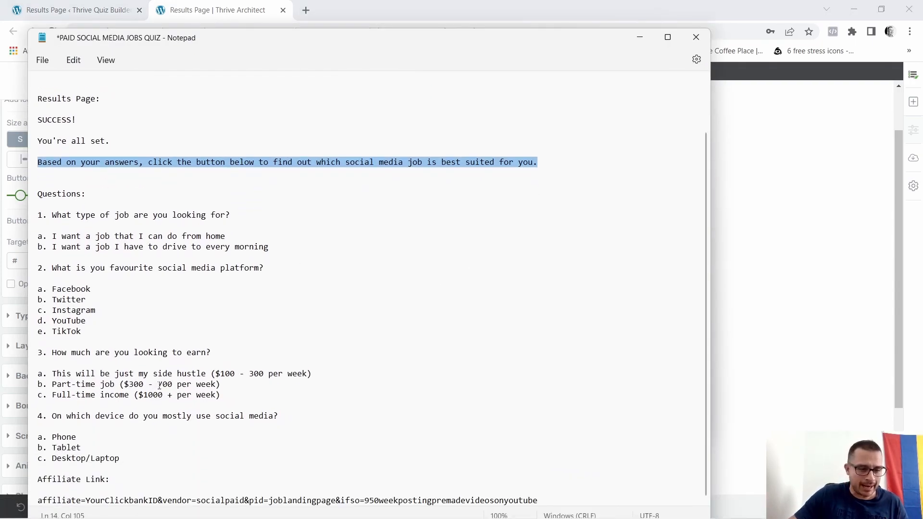
triple_click(36, 503)
right_click(138, 506)
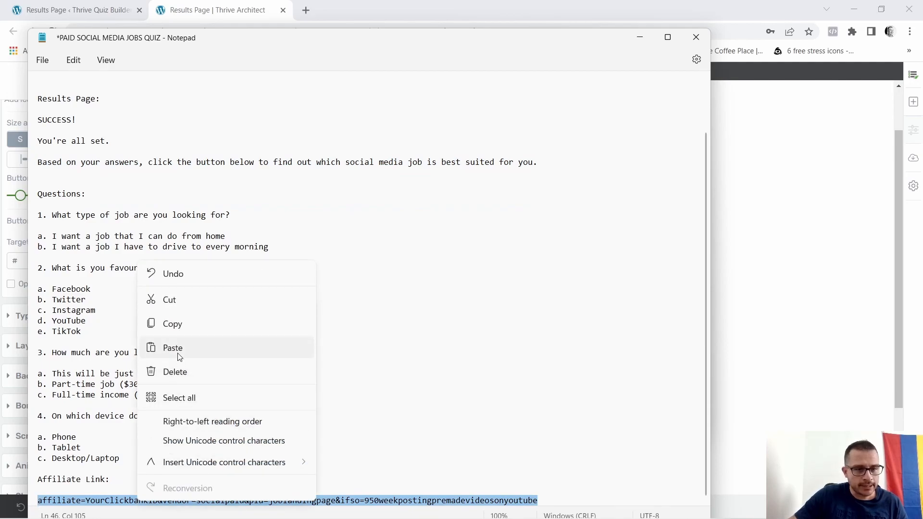
click(185, 321)
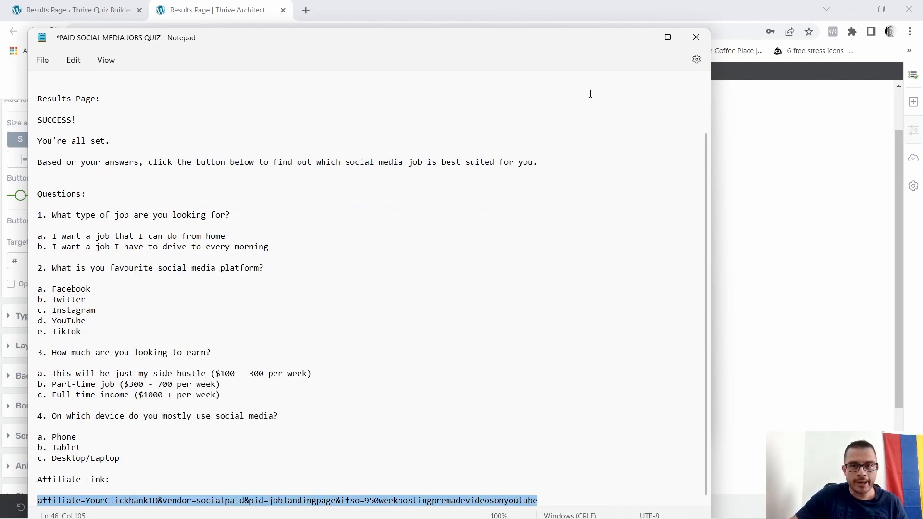
Step: Replace the "Click Here Now" button's target URL with the copied affiliate link, and save the results page
click(638, 38)
click(21, 258)
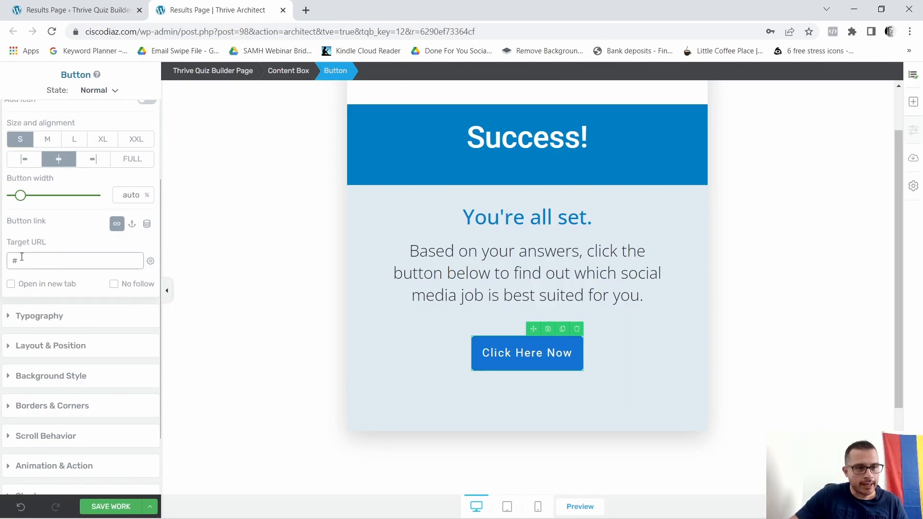
key(BackSpace)
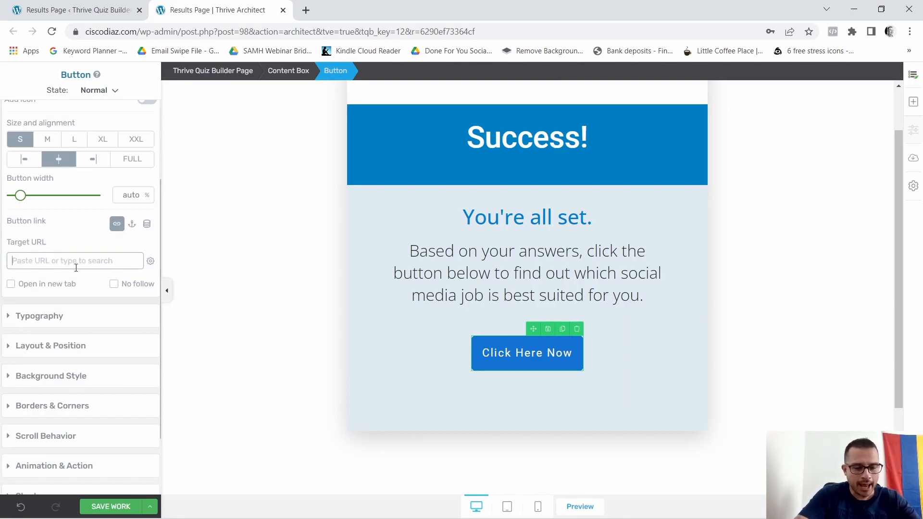
key(ctrl+v)
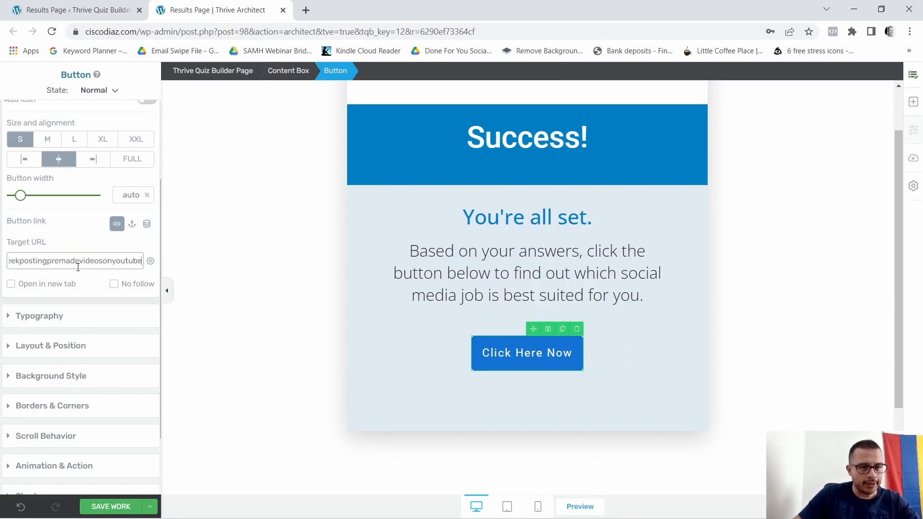
scroll(107, 249, down, 2)
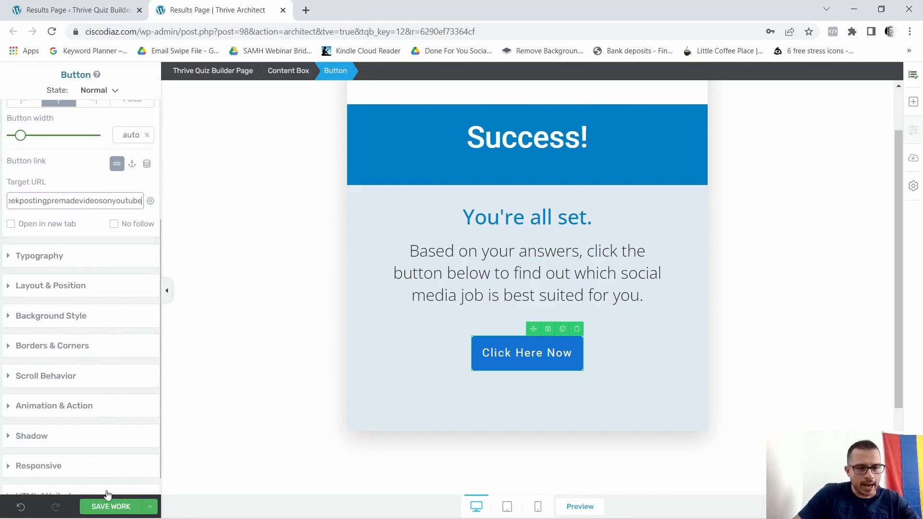
click(110, 509)
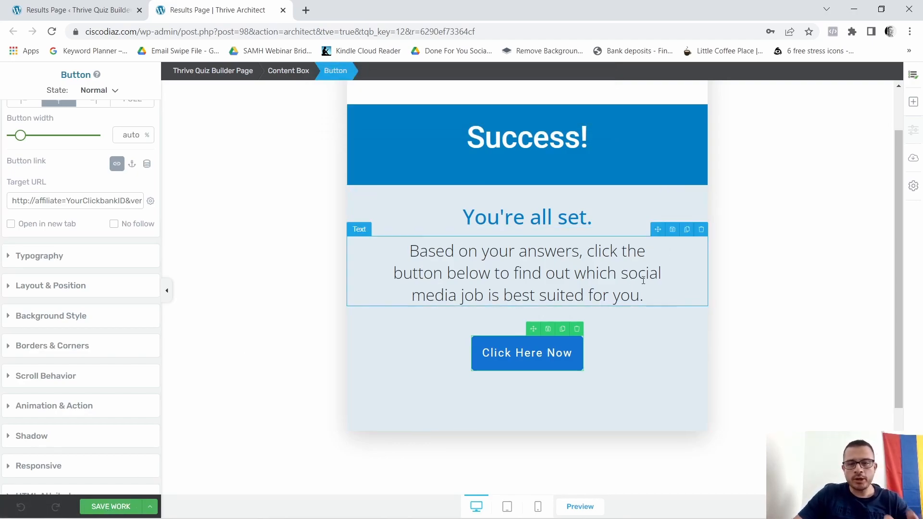
Step: Return to the SMJ quiz dashboard in the Thrive Quiz Builder browser tab, and copy the quiz shortcode
click(98, 8)
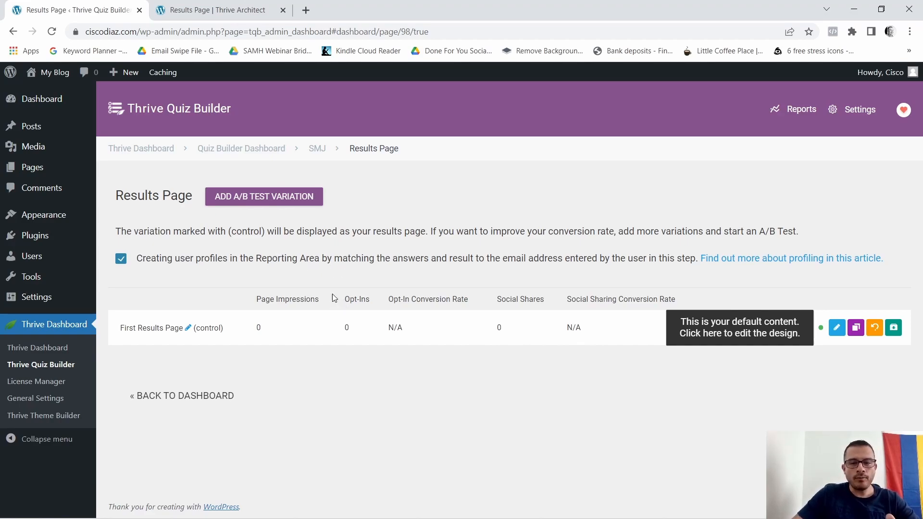
click(182, 396)
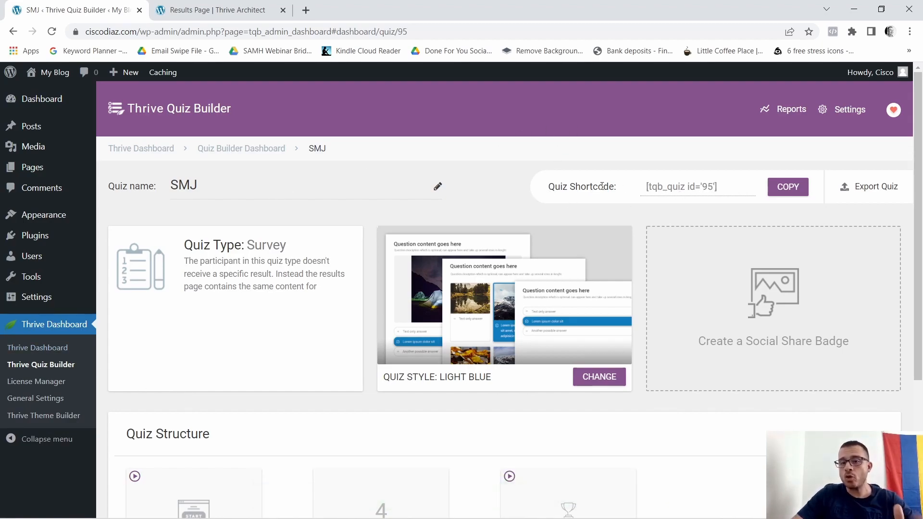
click(789, 189)
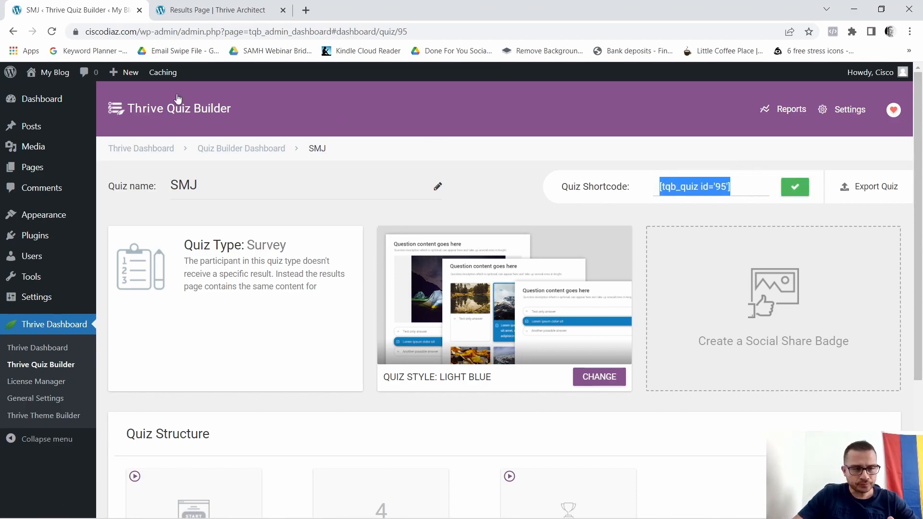
Step: Create a new WordPress page titled "SMJ"
click(36, 171)
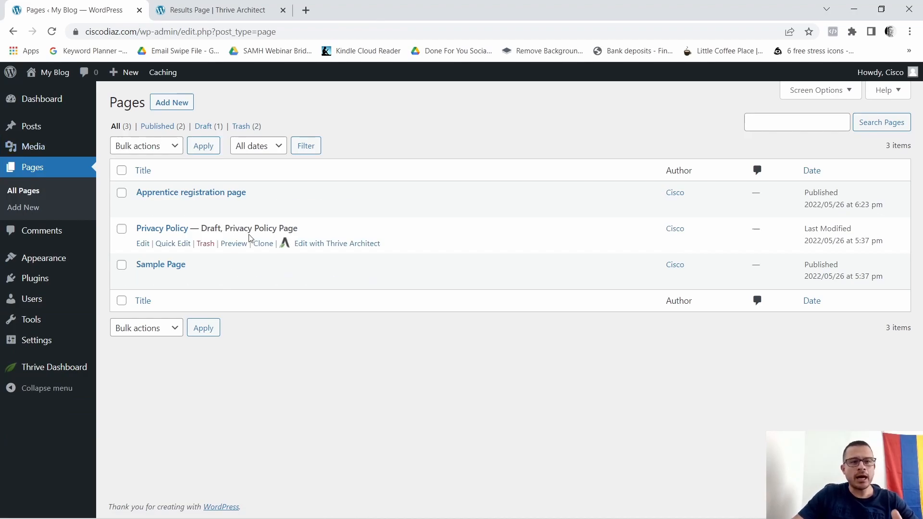
click(171, 102)
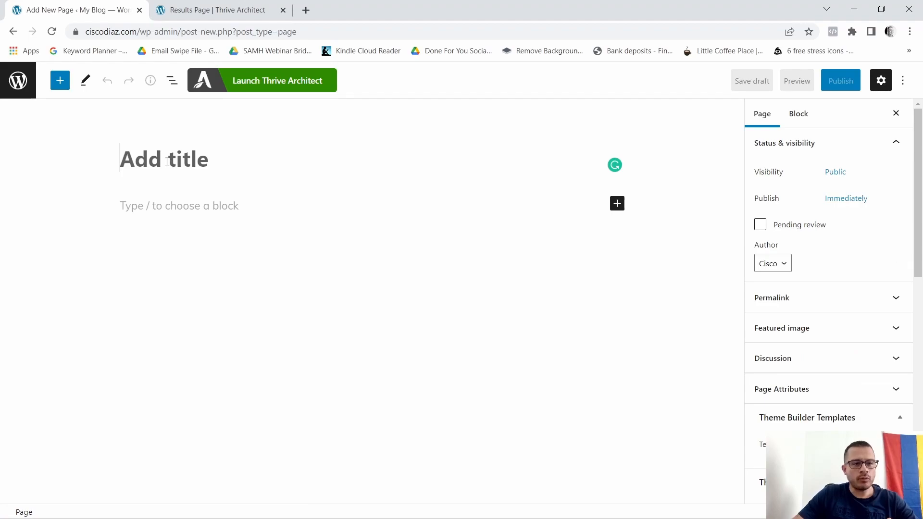
click(176, 168)
text(SMJ)
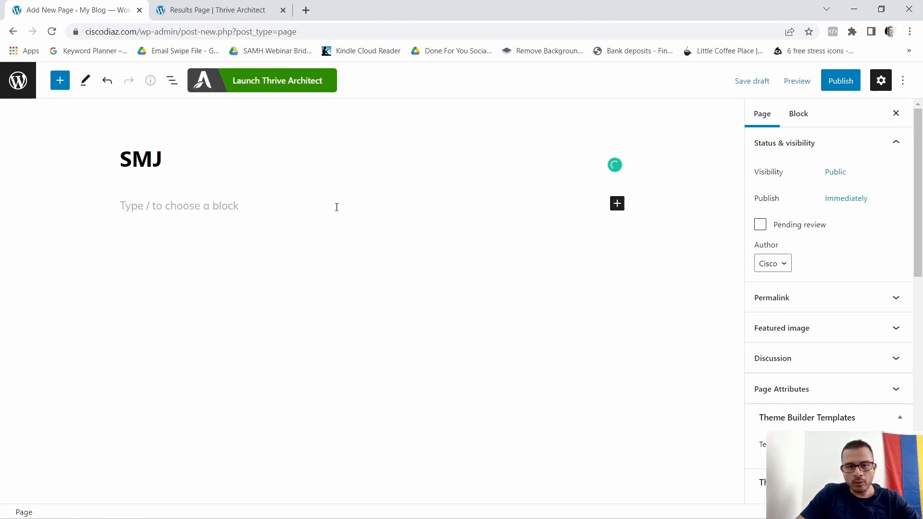
Step: Add a Shortcode block to the page body, and paste the quiz shortcode [tqb_quiz id='95'] into it
click(618, 204)
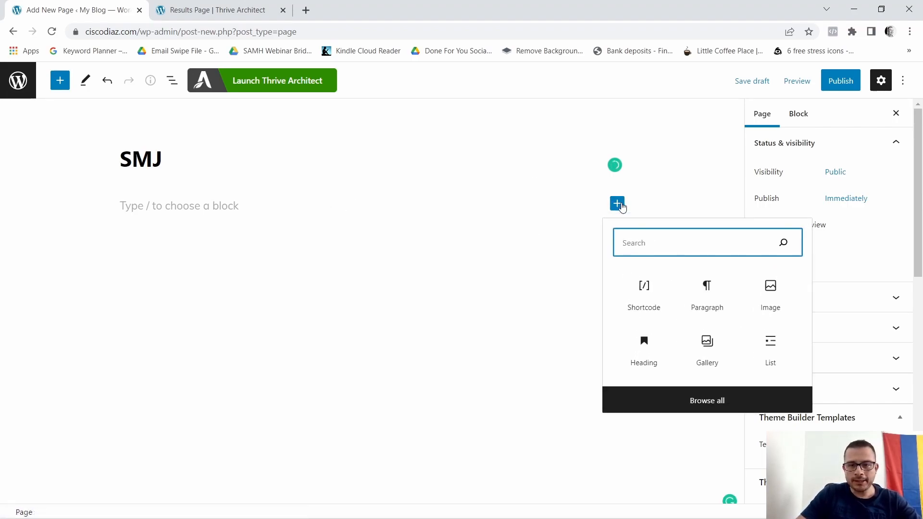
click(644, 293)
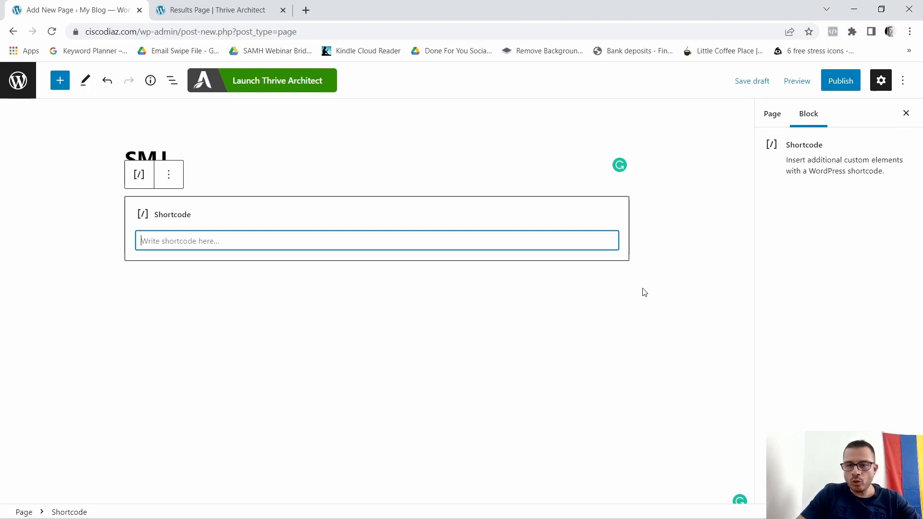
right_click(182, 240)
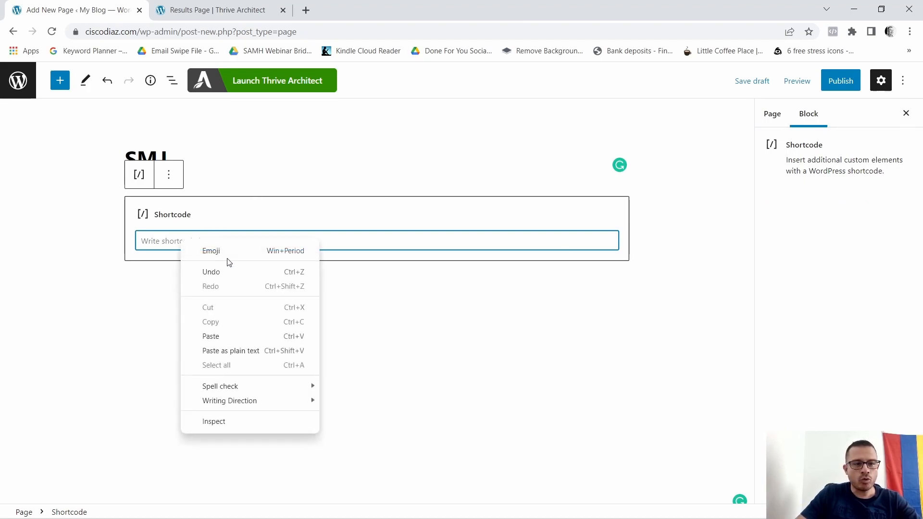
click(212, 333)
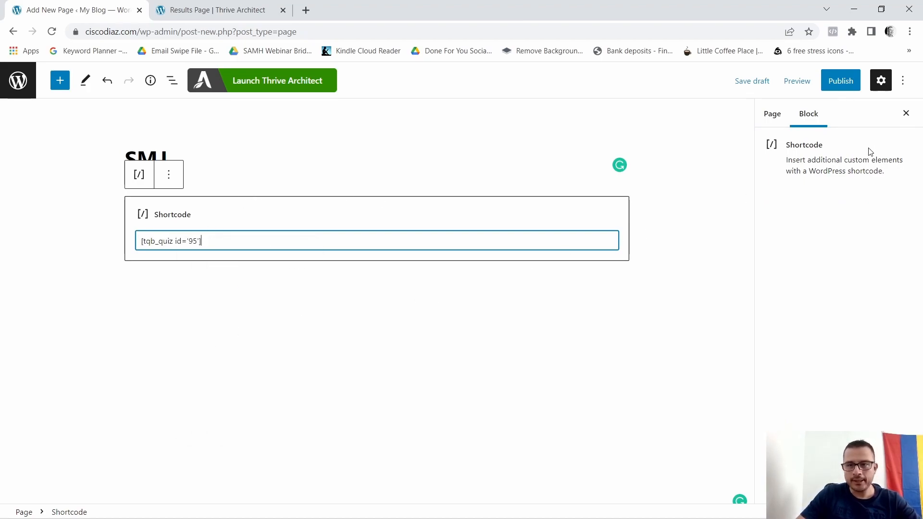
click(906, 113)
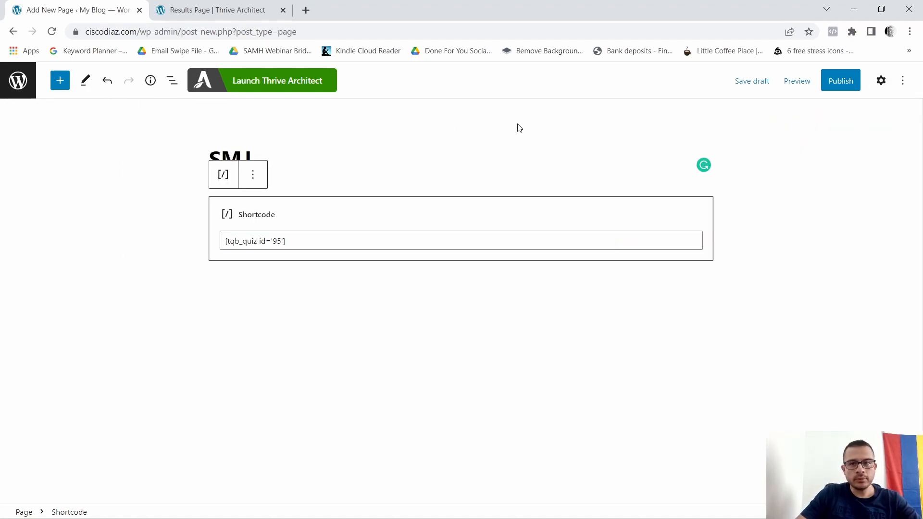
click(904, 82)
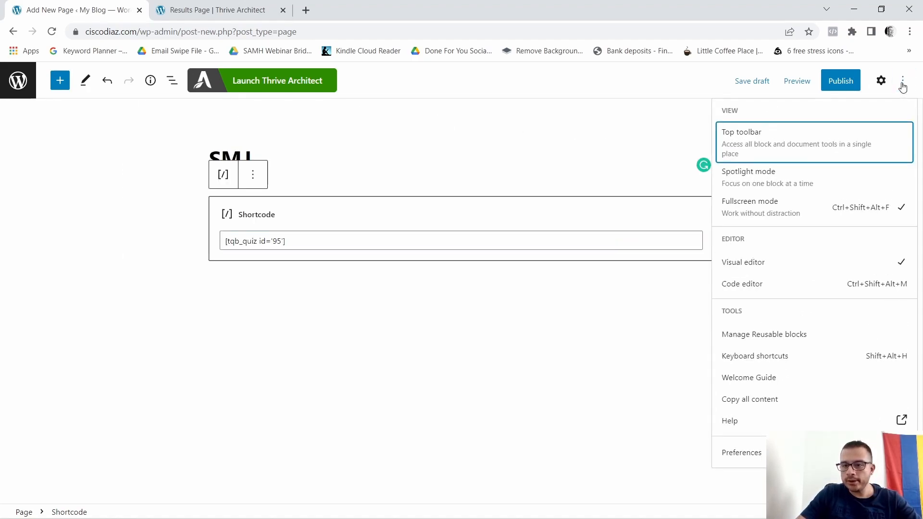
click(881, 81)
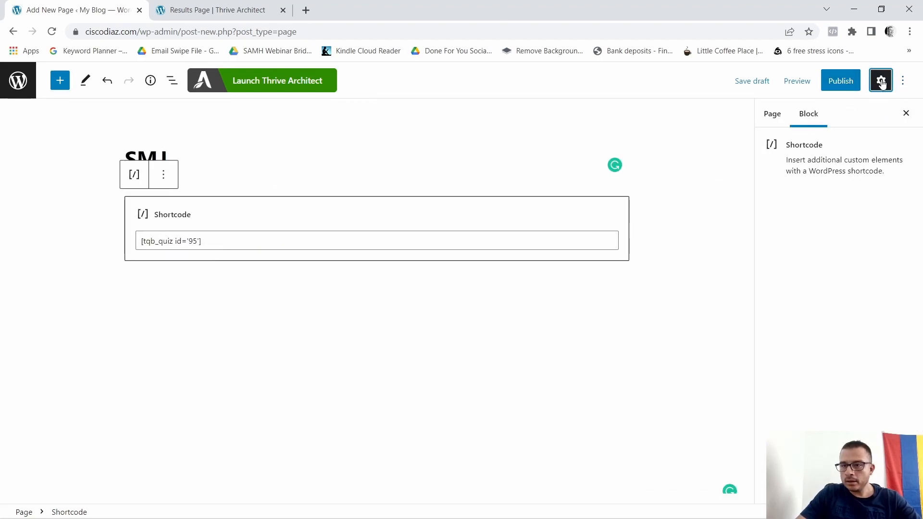
Step: Set the page's Theme Builder section visibility to Hide for the top, sidebar and bottom sections, header and footer
click(775, 115)
scroll(820, 229, down, 3)
scroll(817, 225, down, 3)
click(890, 233)
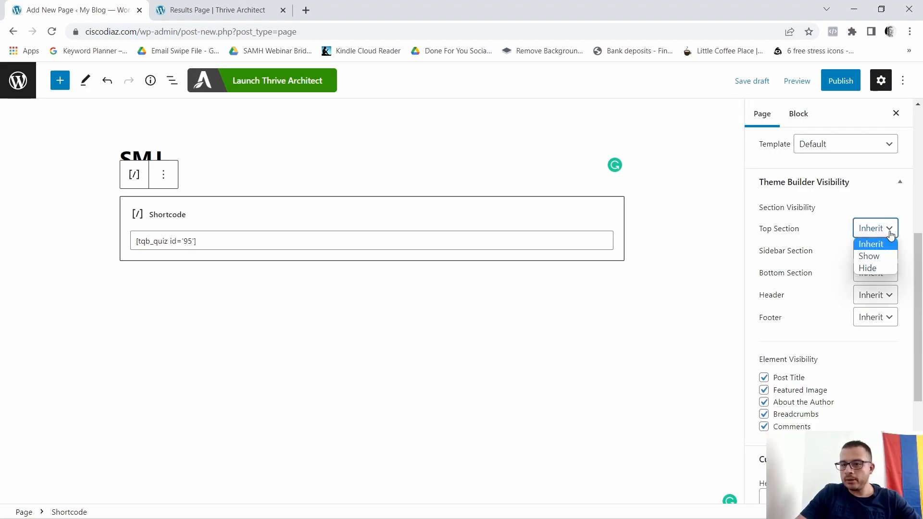
click(875, 269)
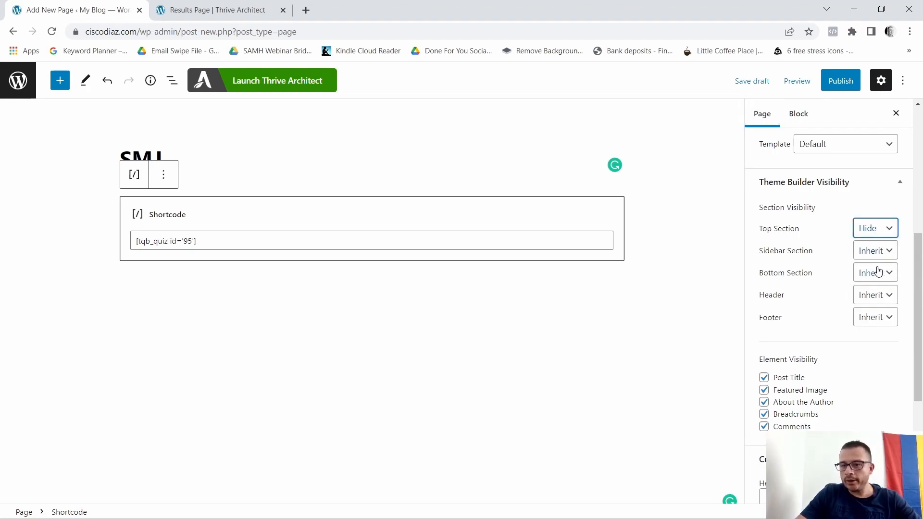
click(890, 251)
click(874, 290)
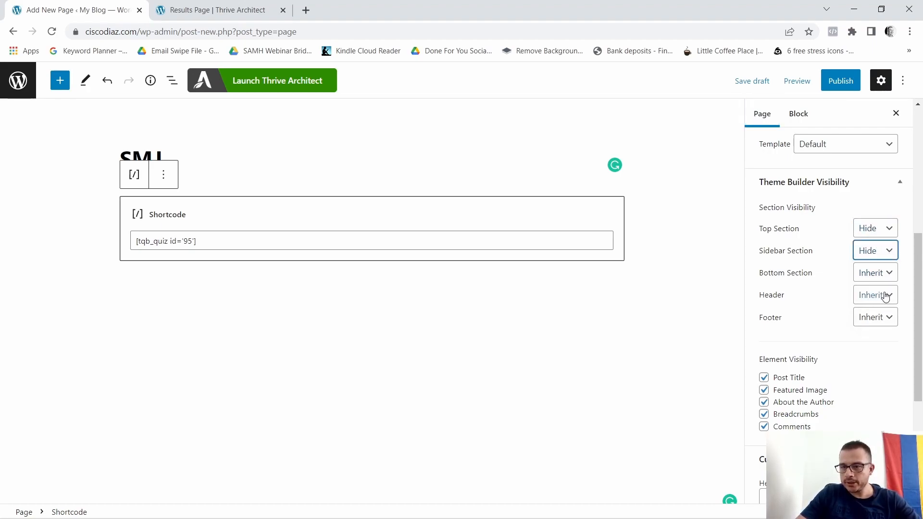
click(889, 273)
click(874, 312)
click(890, 296)
click(878, 332)
click(890, 318)
click(881, 354)
Step: Turn off the visibility of the page's post title, featured image, About the Author and breadcrumbs elements
click(764, 378)
click(764, 390)
click(765, 403)
click(764, 415)
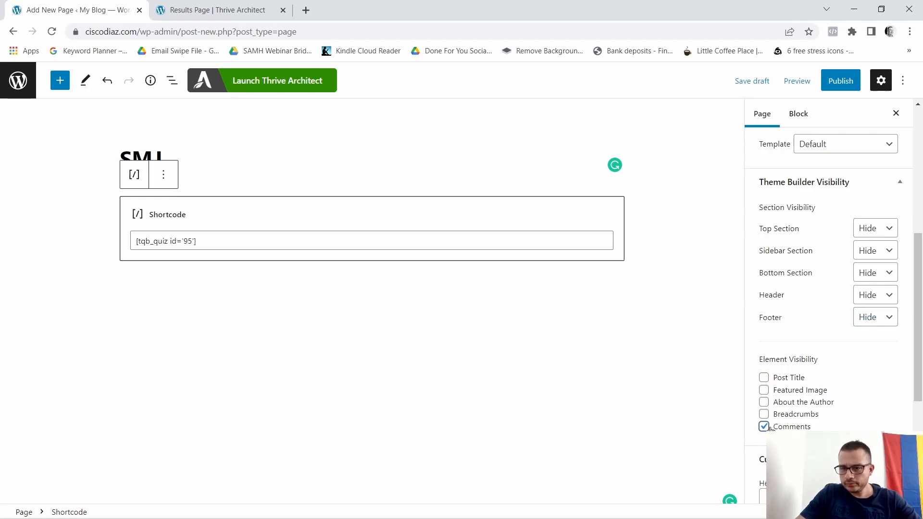
Step: Publish the SMJ page, and return to the list of WordPress pages
click(842, 81)
click(803, 80)
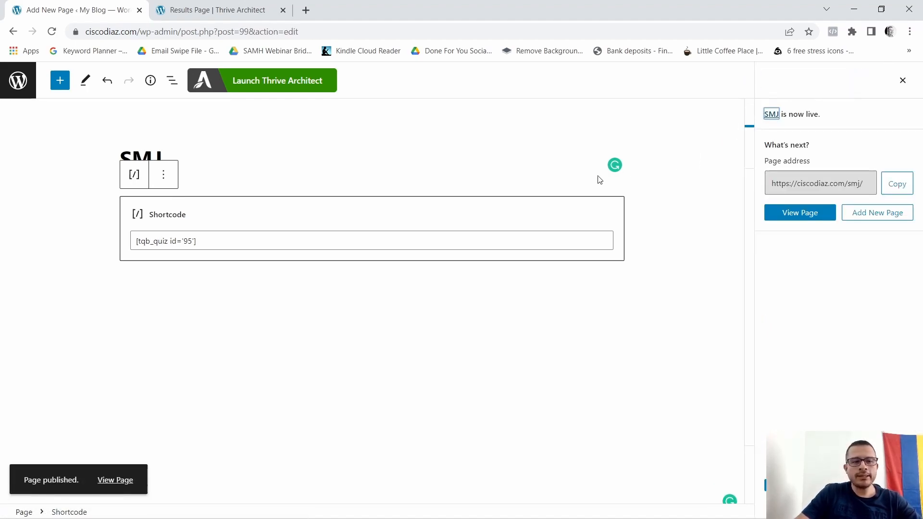
click(19, 76)
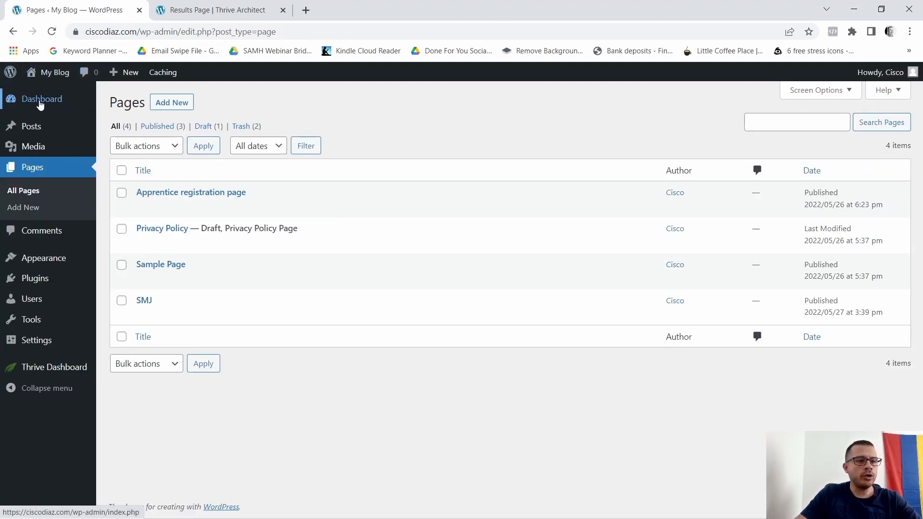
Step: Customize the site's homepage settings to display the static page SMJ as homepage, and publish the change
mouse_move(55, 263)
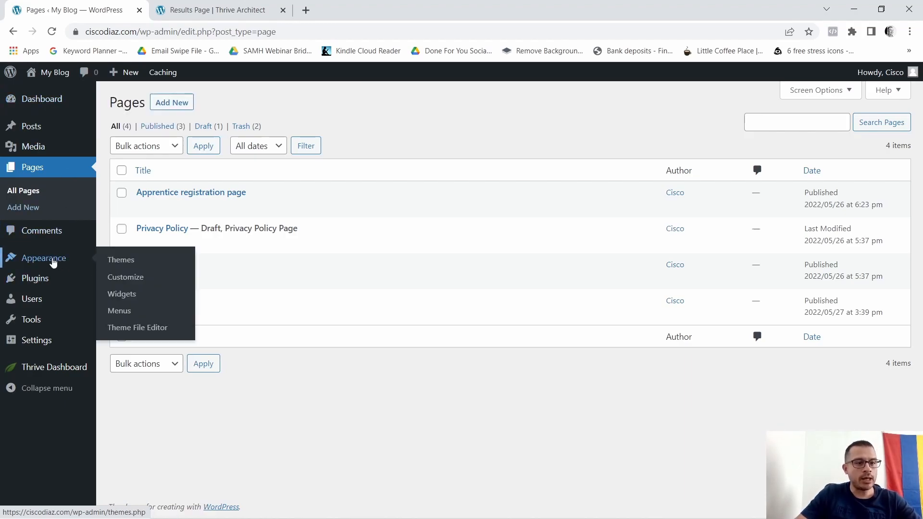
click(126, 283)
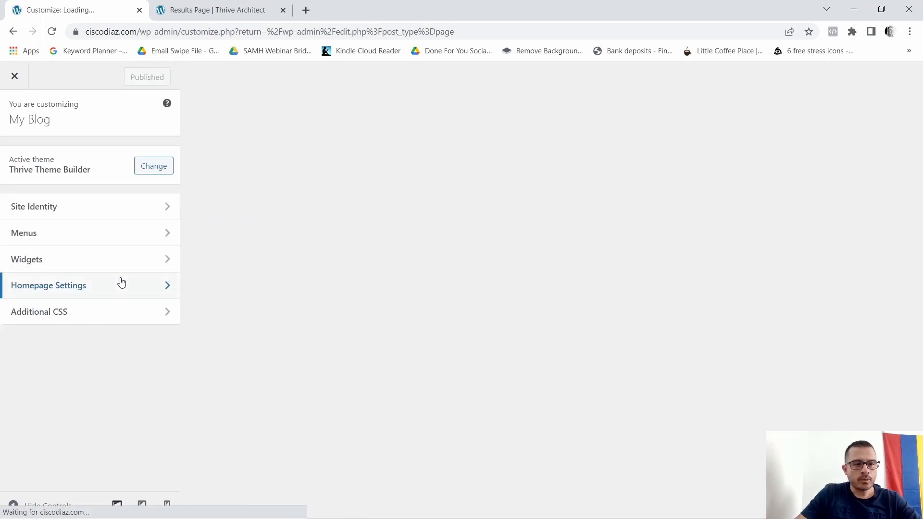
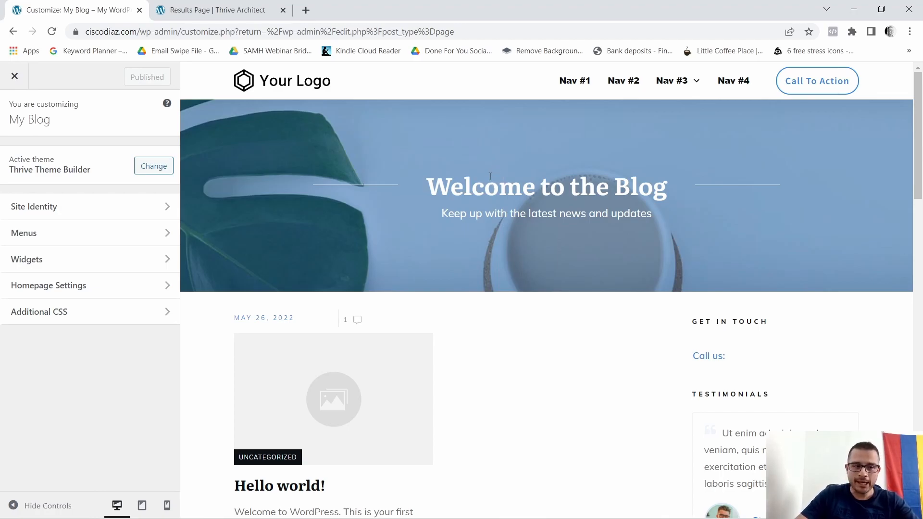
click(61, 286)
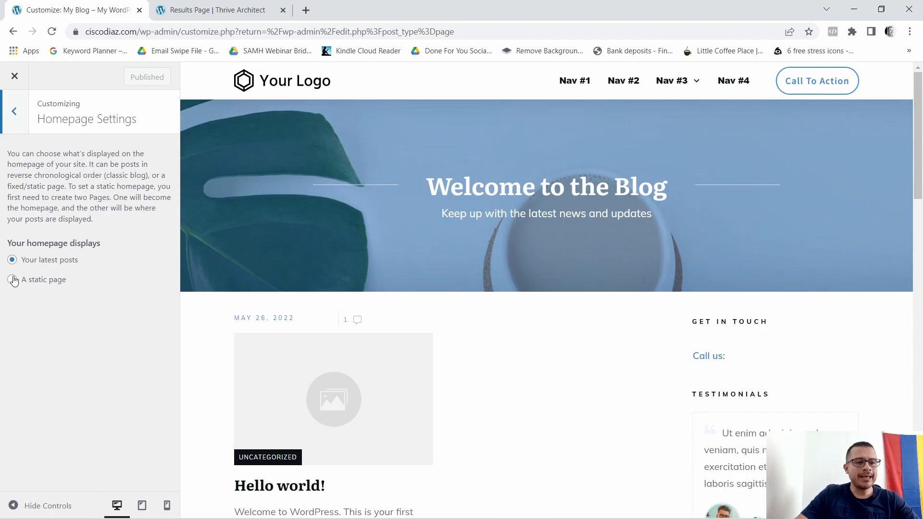
click(13, 280)
click(164, 329)
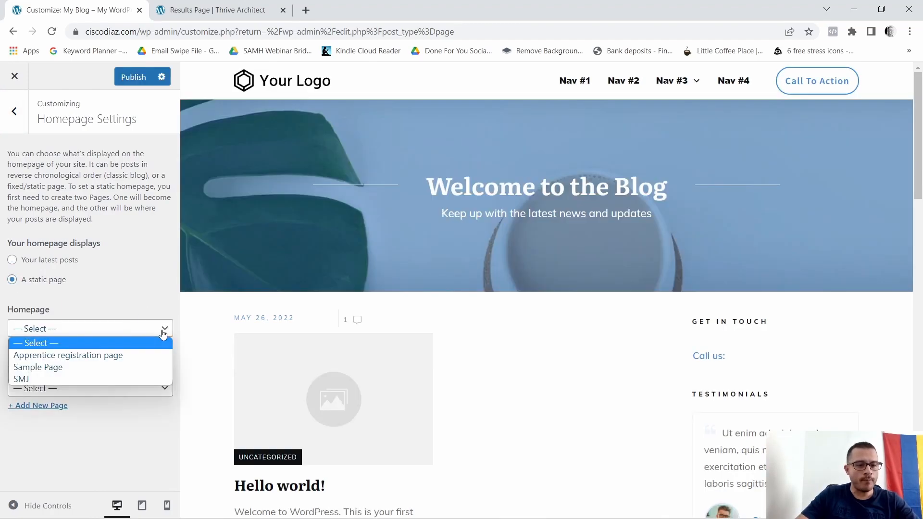
click(30, 380)
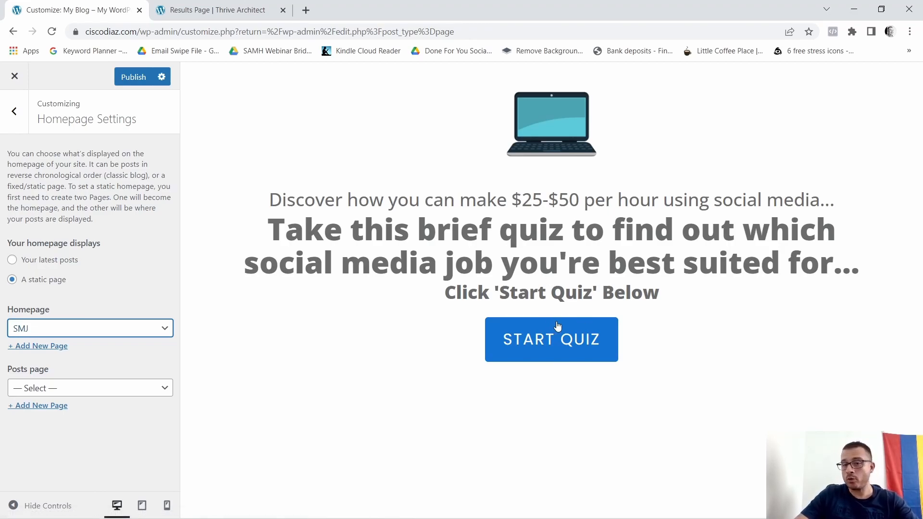
click(135, 77)
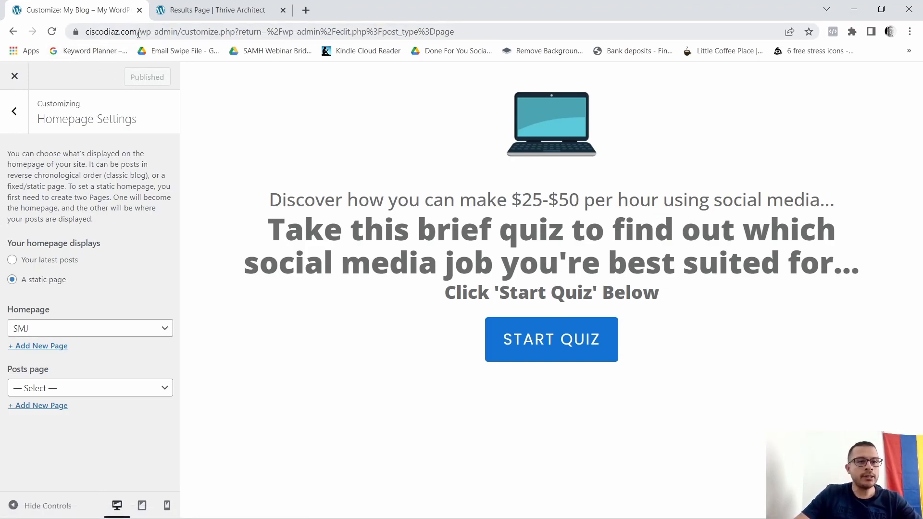
Step: Copy the site's root address from the customizer URL and open it in a new Incognito window
drag(139, 34, 88, 38)
right_click(110, 36)
click(137, 119)
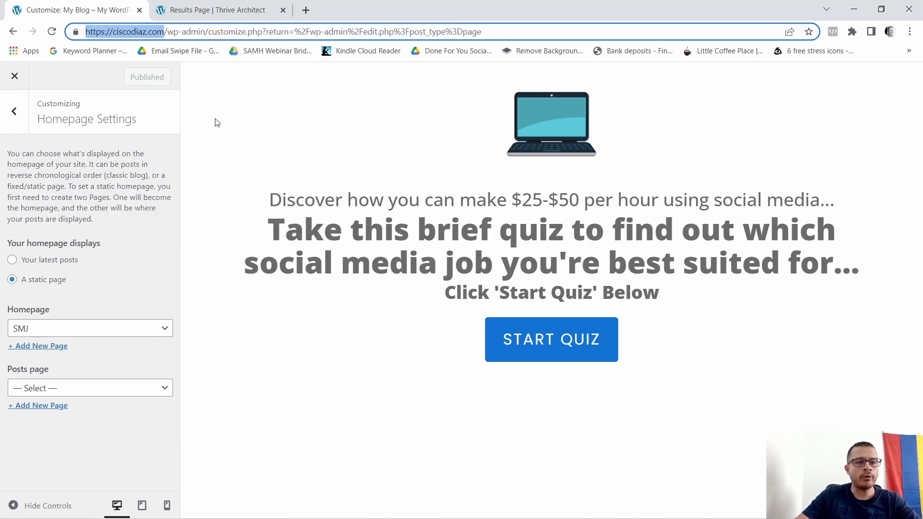
right_click(542, 508)
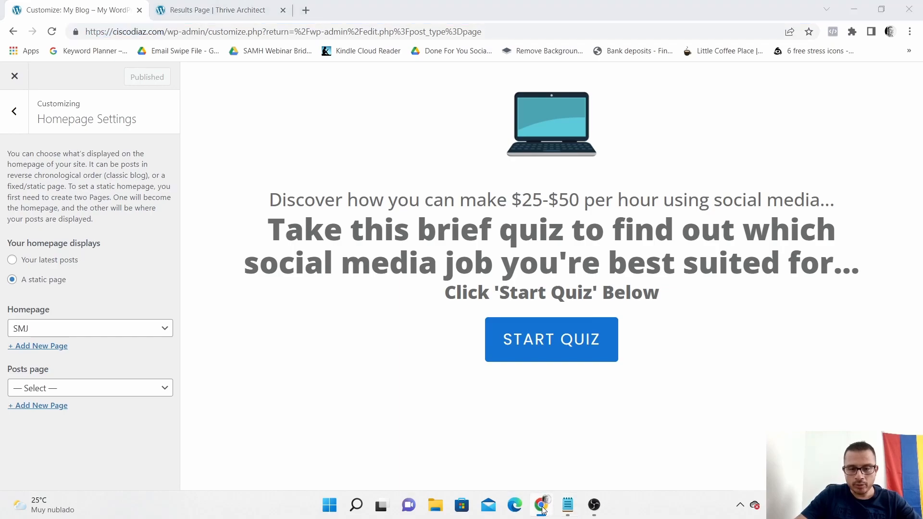
click(520, 412)
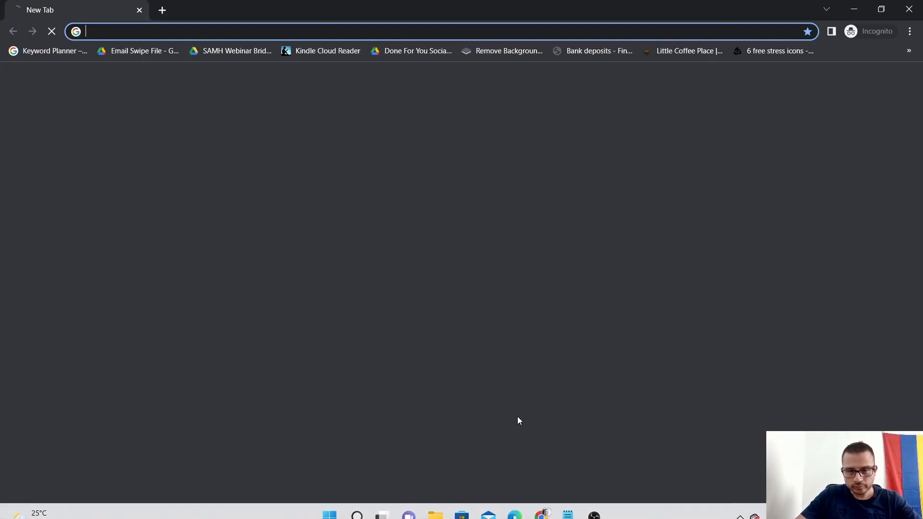
right_click(137, 32)
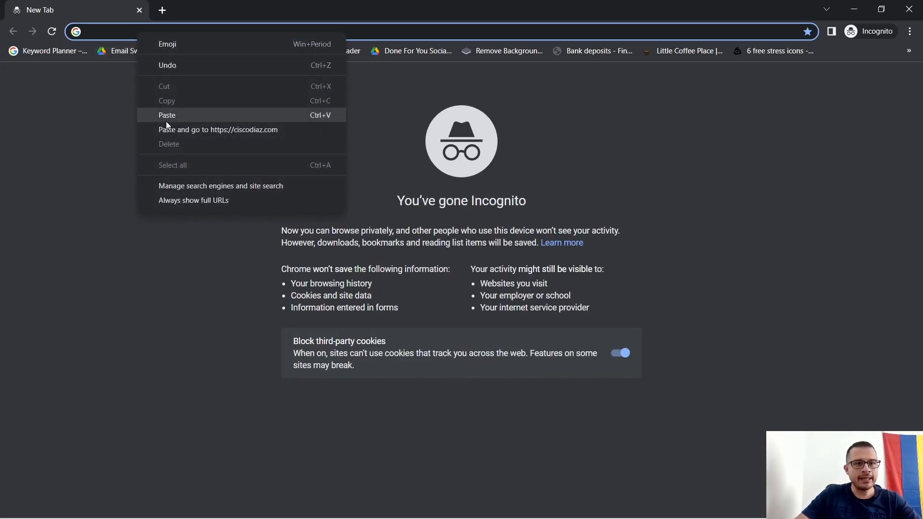
click(166, 118)
click(423, 54)
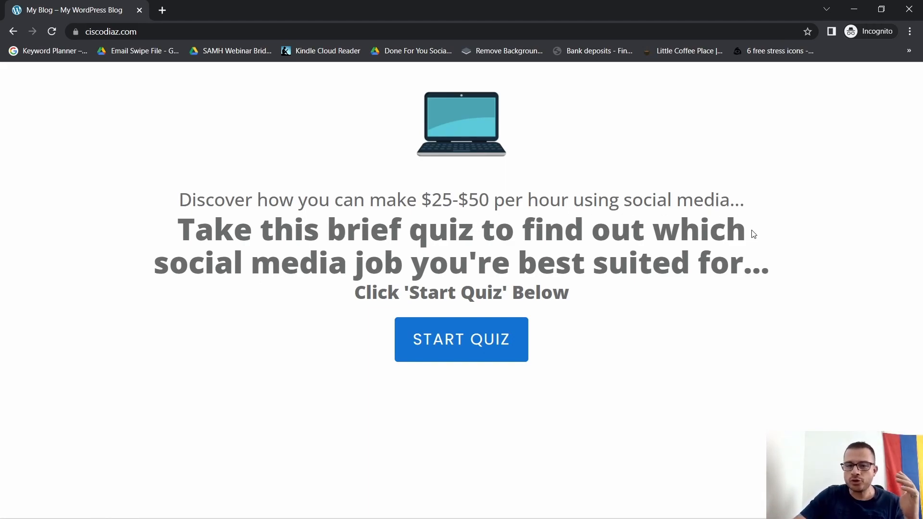
Step: Take the live quiz, answering job from home, YouTube, Full-time income ($1000 + per week) and Phone
click(472, 339)
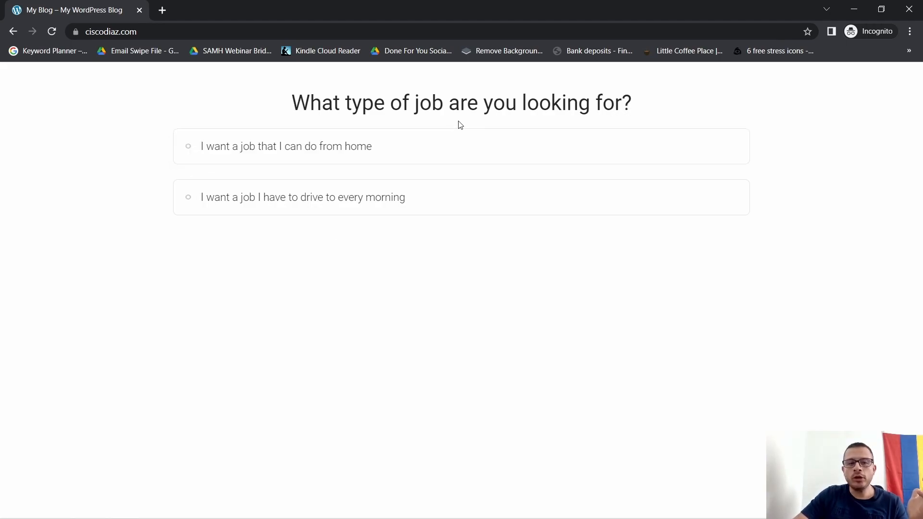
click(317, 155)
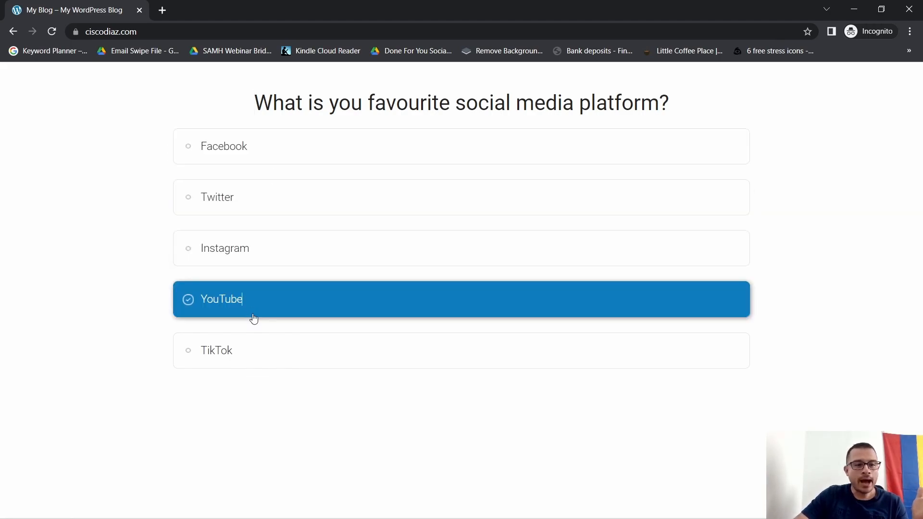
click(254, 315)
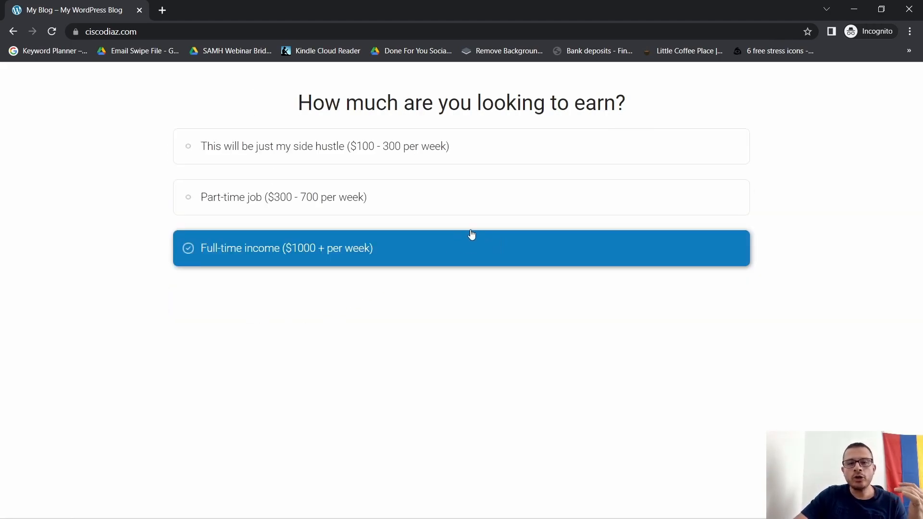
click(281, 251)
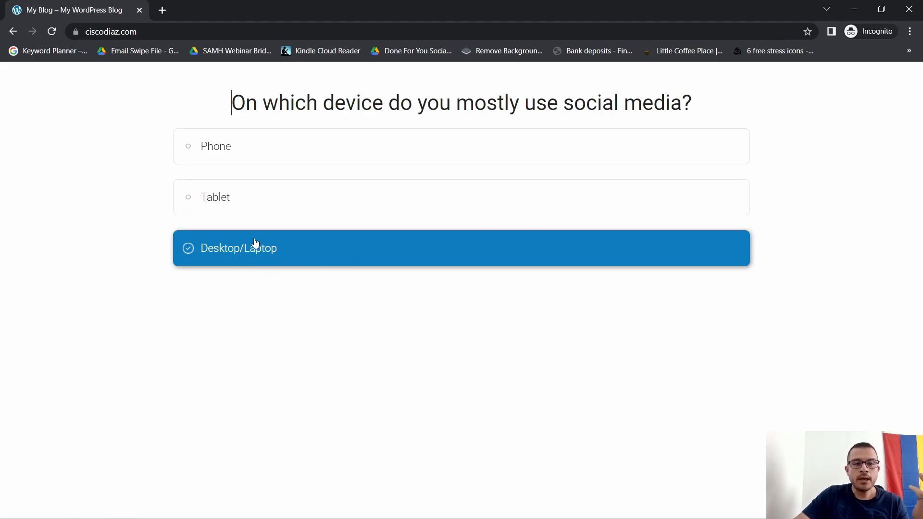
click(226, 145)
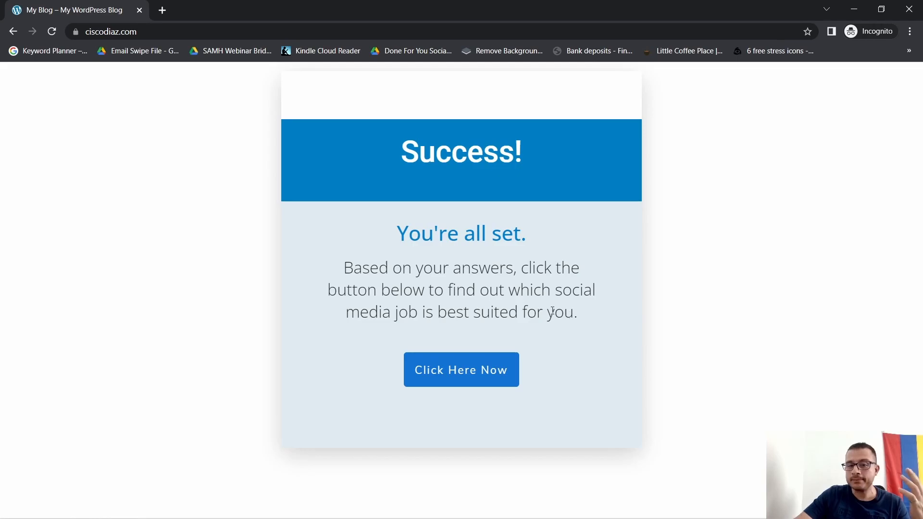
Step: Test the Click Here Now link on the quiz's results page, then go back and close the Incognito window
click(464, 374)
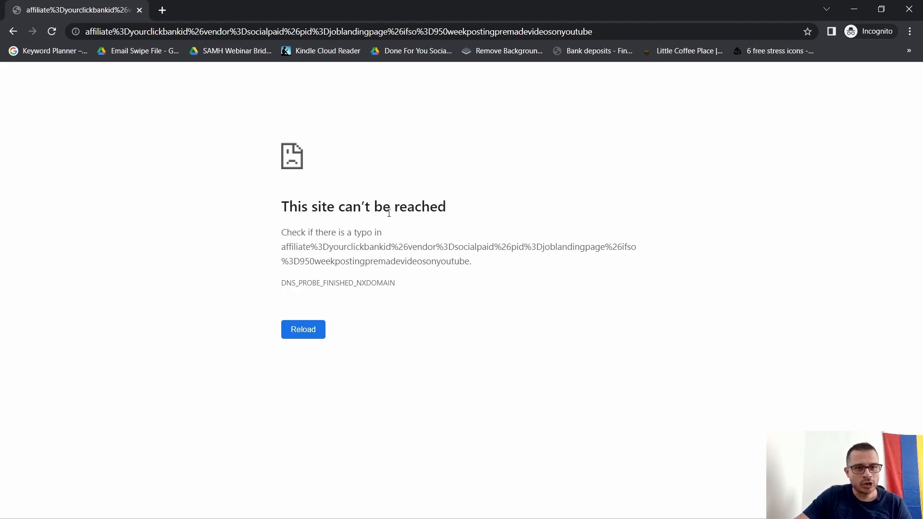
click(14, 32)
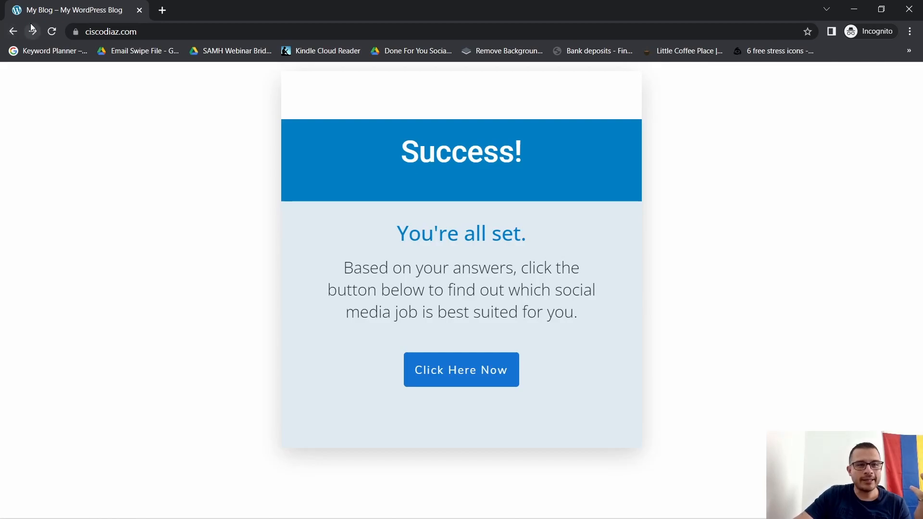
click(139, 11)
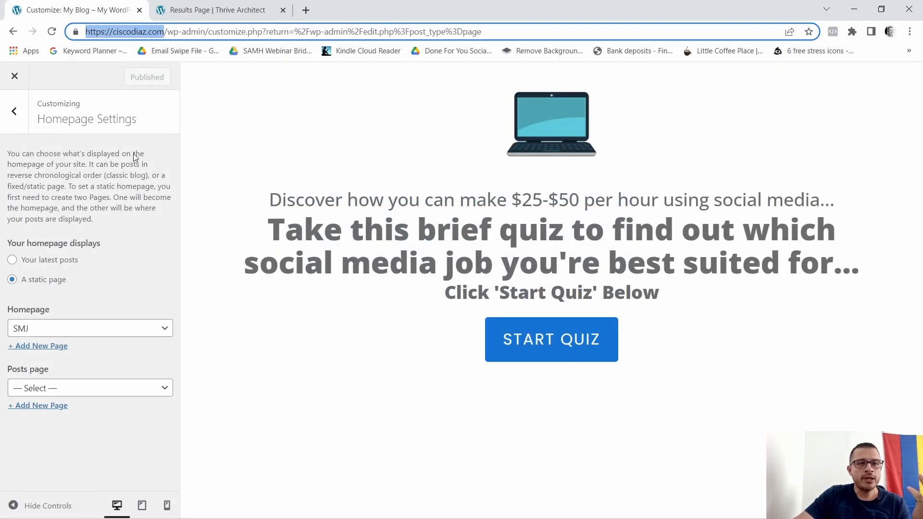
click(535, 505)
click(533, 505)
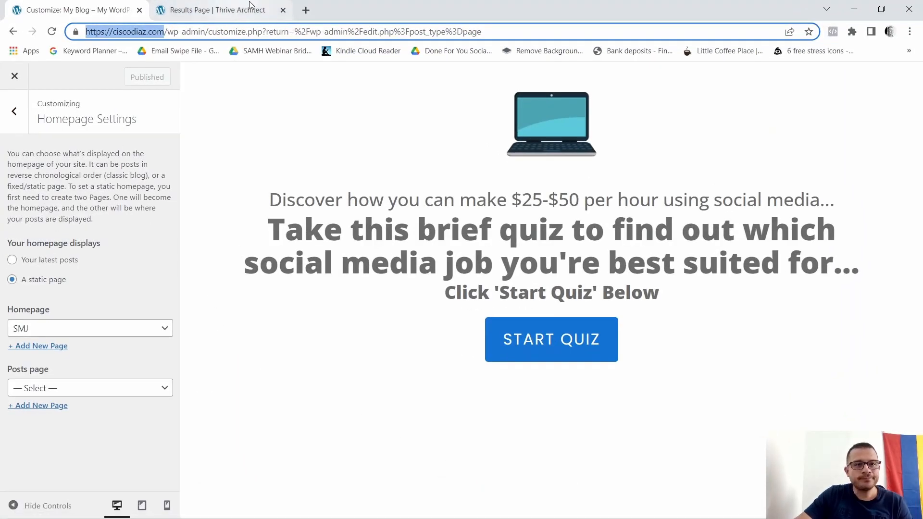
Step: Open the Google homepage in a new tab and copy its address
click(306, 11)
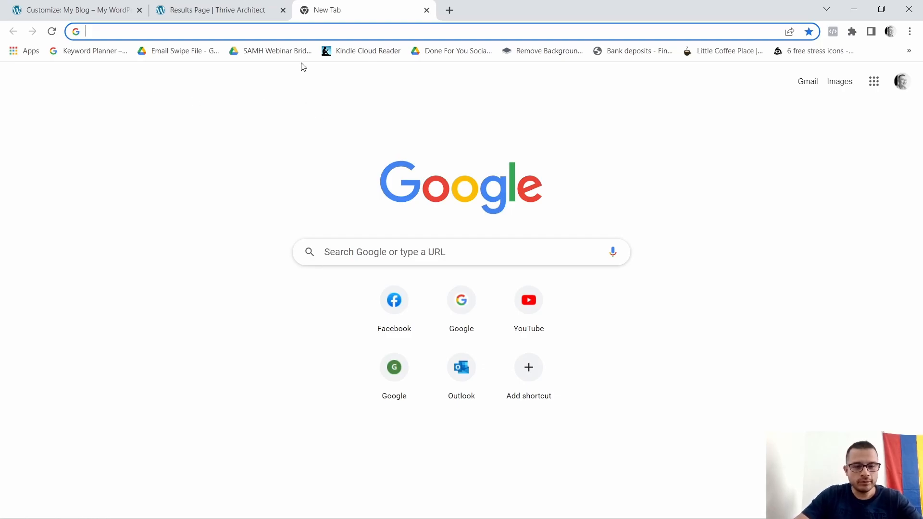
text(Google)
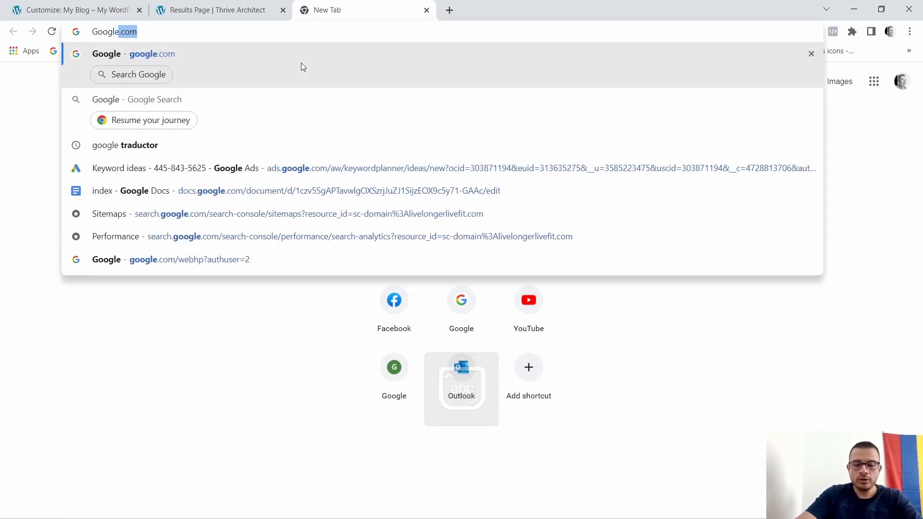
key(Return)
click(126, 30)
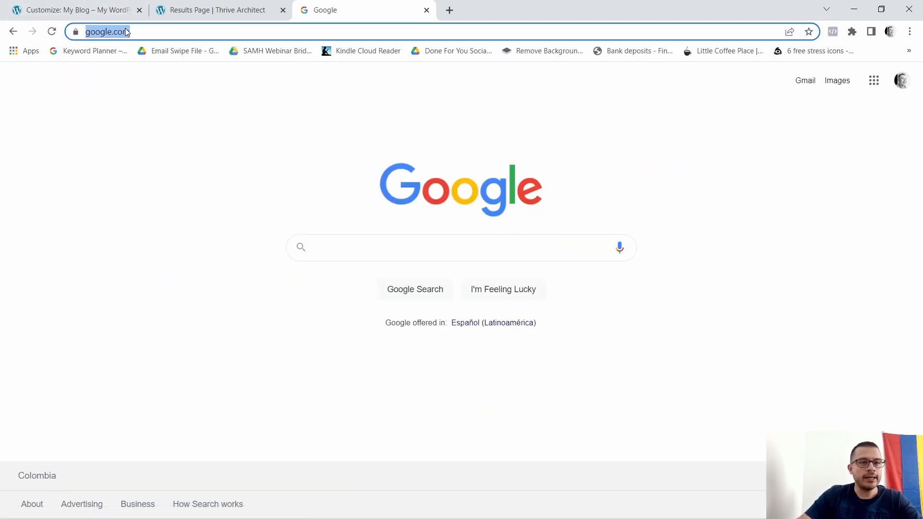
right_click(126, 30)
click(158, 120)
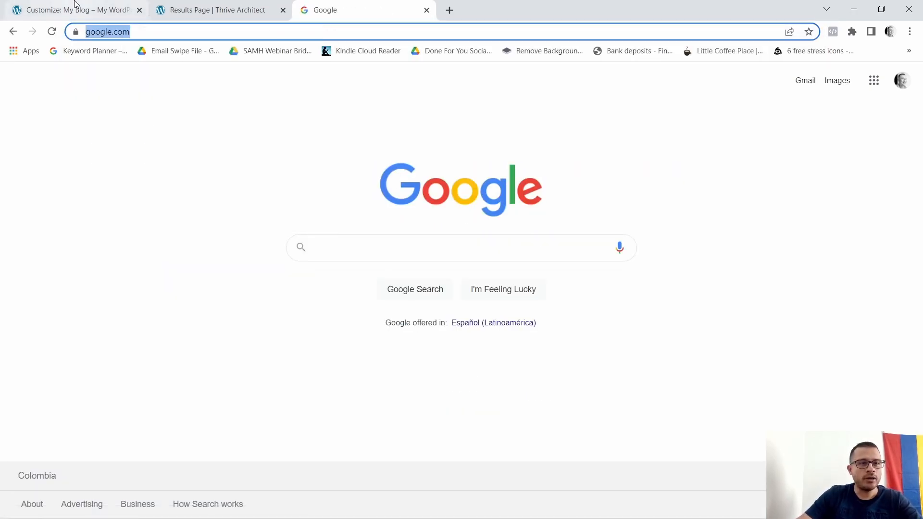
Step: Leave the customizer and open the SMJ quiz's First Results Page from Thrive Quiz Builder for editing in Thrive Architect
click(77, 11)
click(14, 78)
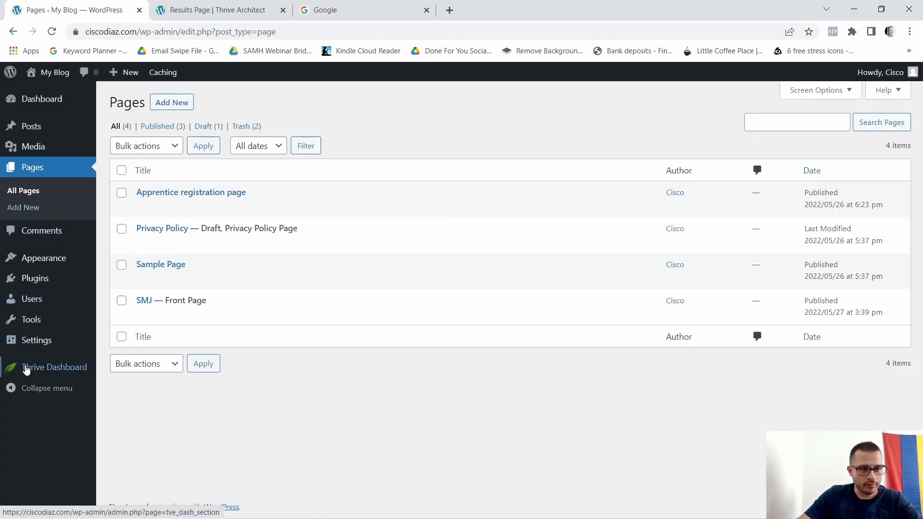
mouse_move(27, 370)
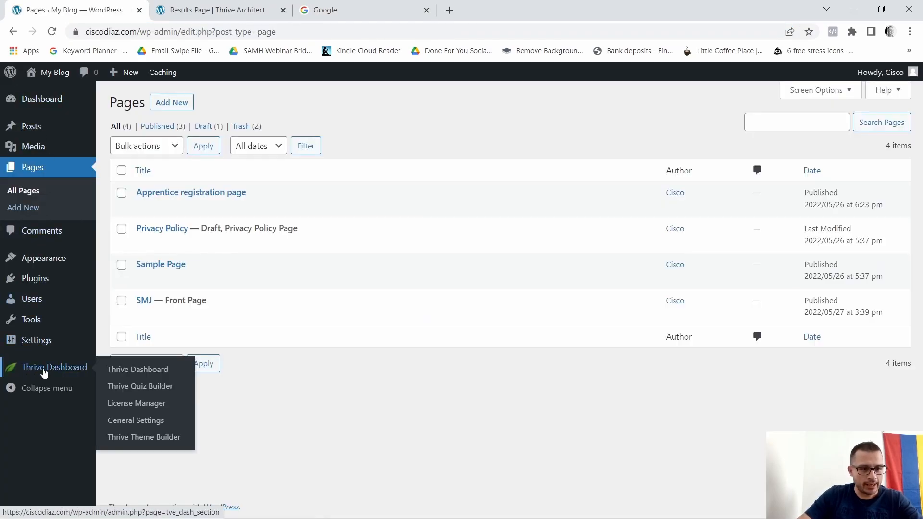
click(133, 389)
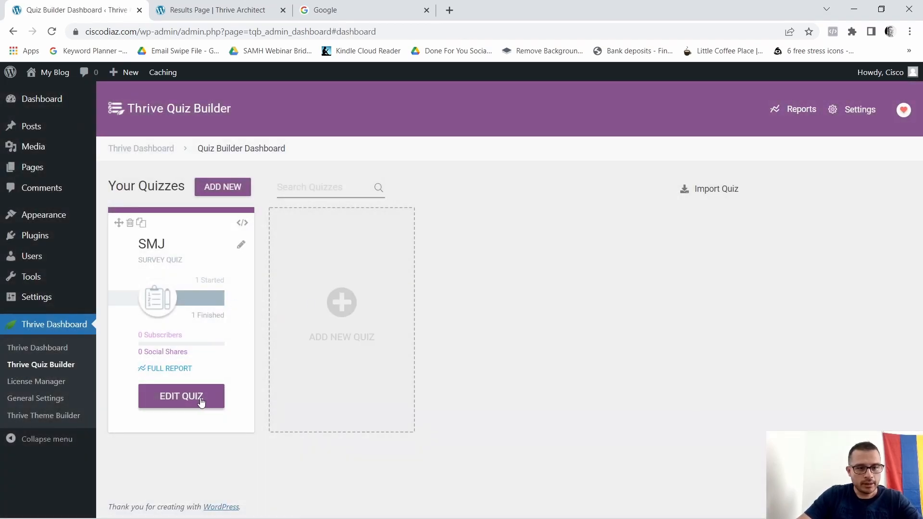
click(201, 401)
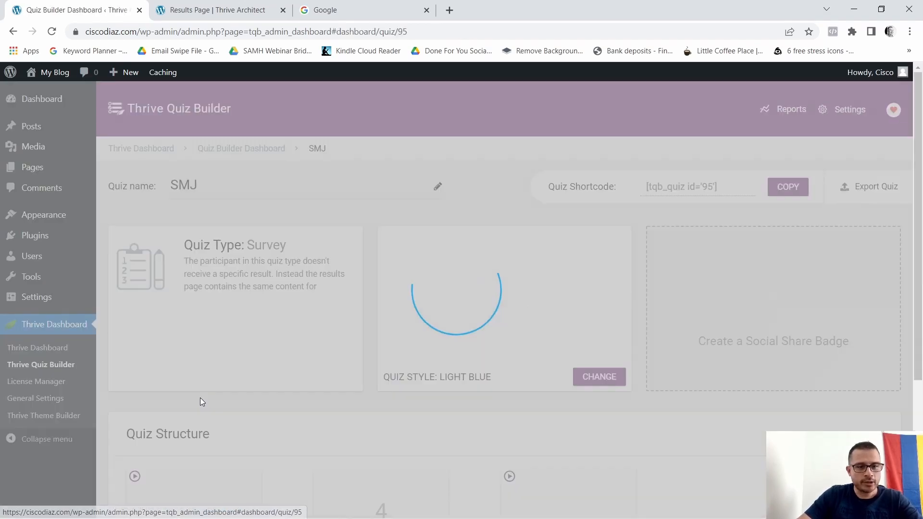
scroll(656, 241, down, 4)
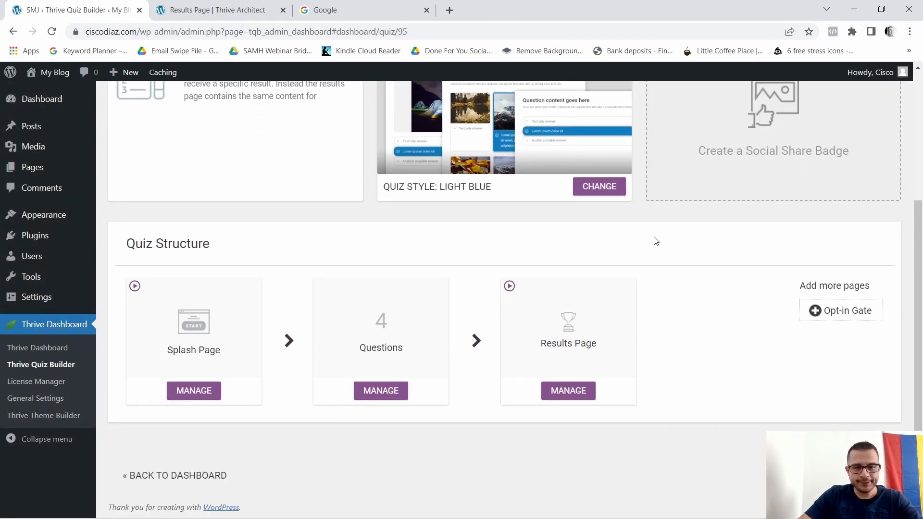
click(568, 393)
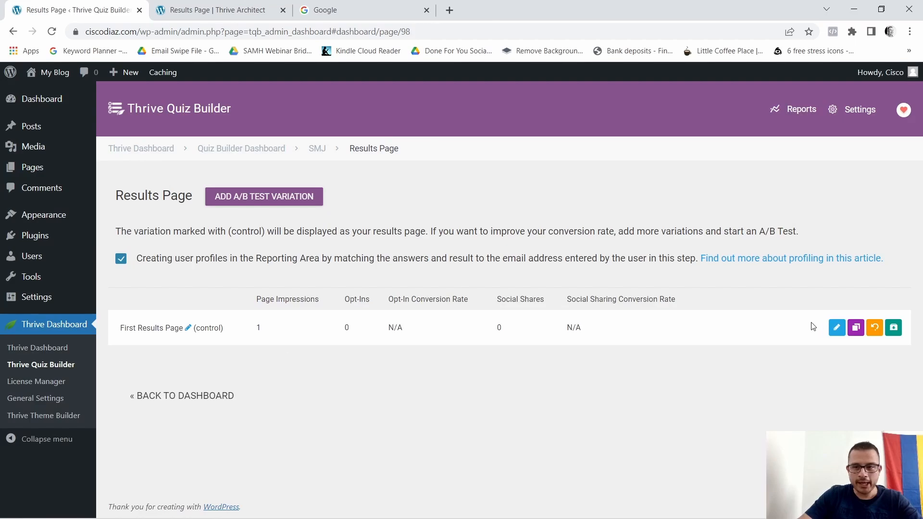
click(838, 327)
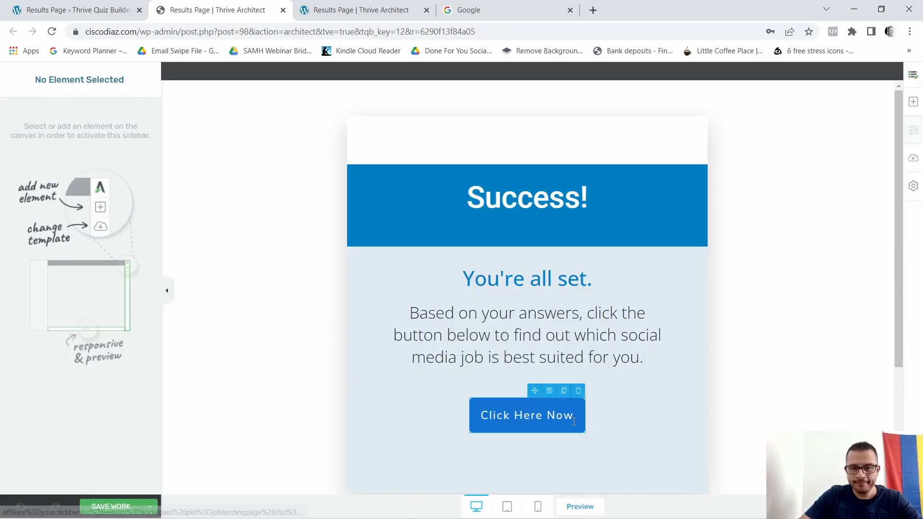
click(579, 417)
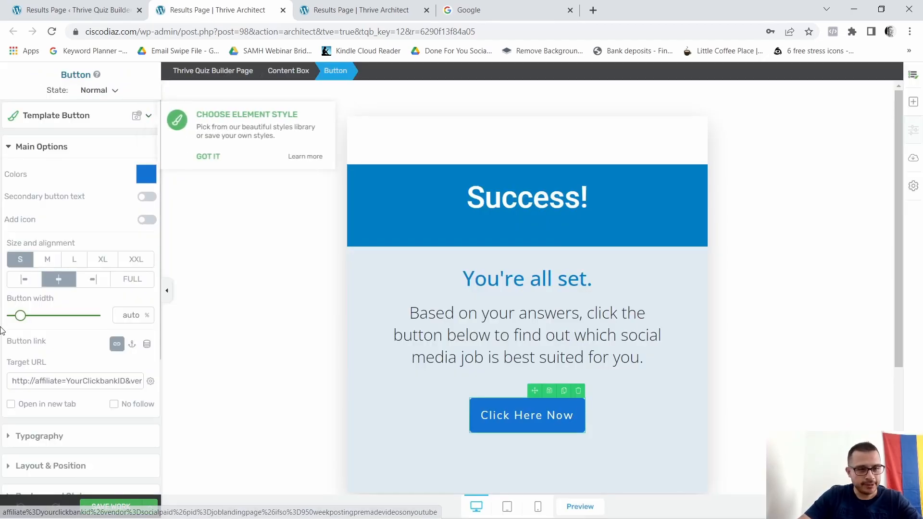
triple_click(44, 382)
key(BackSpace)
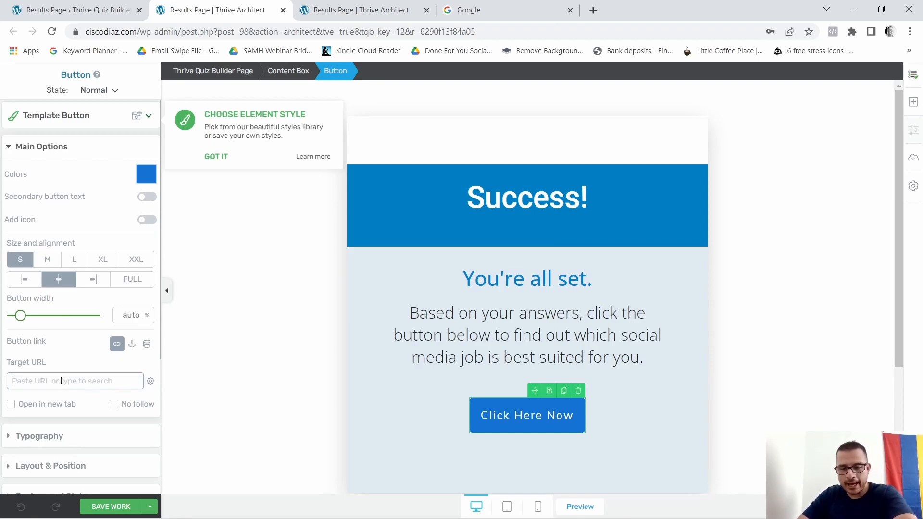
right_click(54, 381)
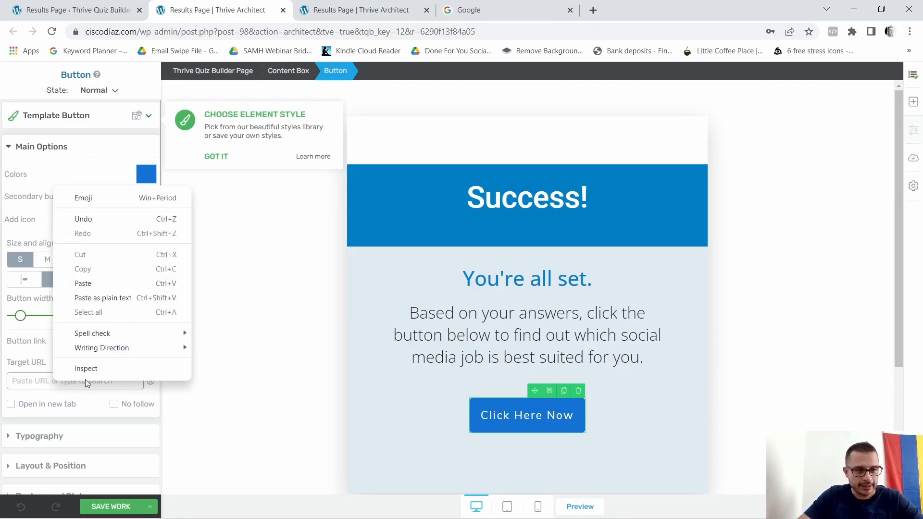
click(81, 284)
click(116, 509)
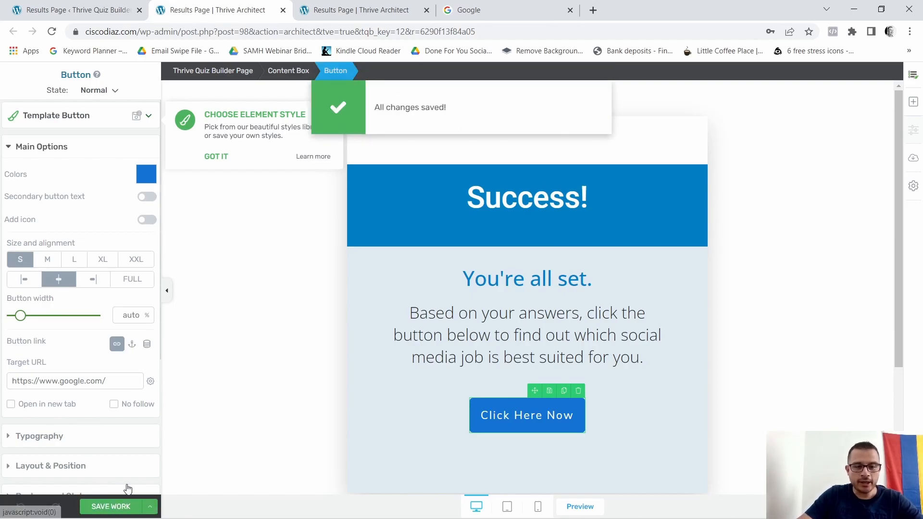
Step: Open the site's homepage in a new Incognito window by entering its domain
mouse_move(590, 502)
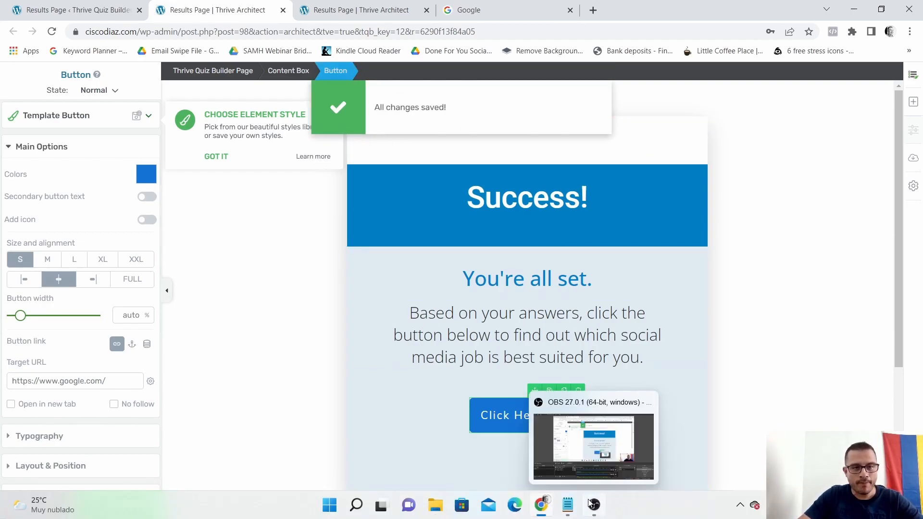
mouse_move(551, 513)
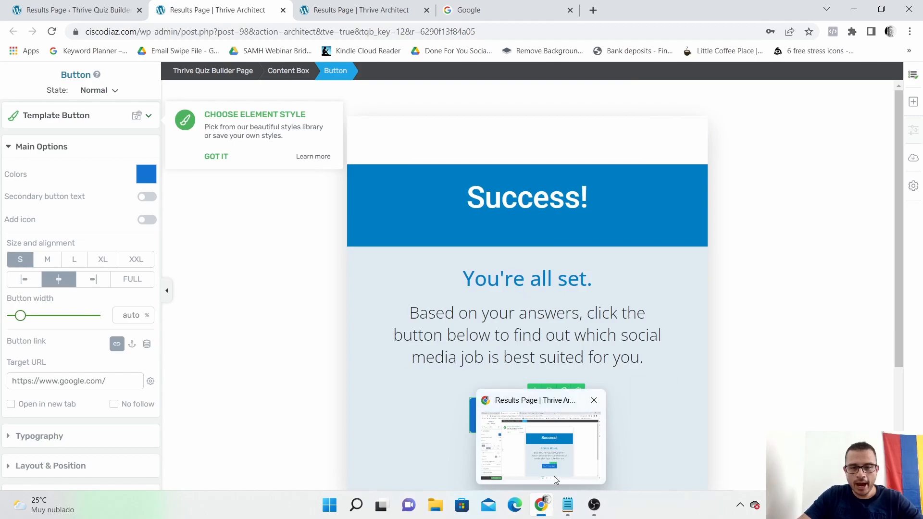
right_click(542, 510)
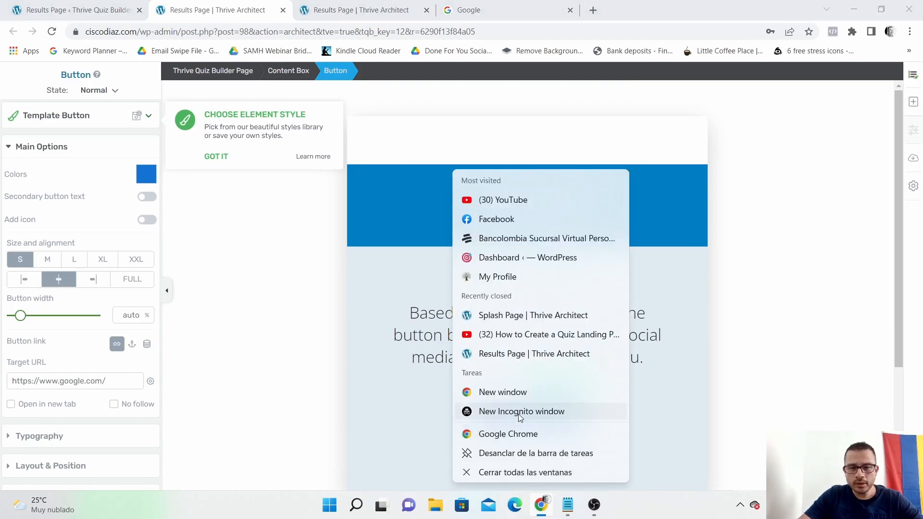
click(520, 413)
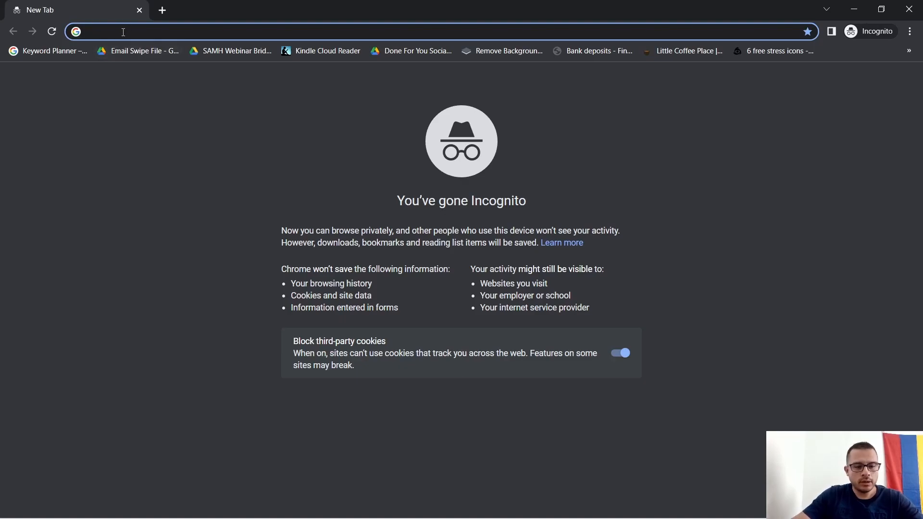
text(ciscodiaz.com)
key(Return)
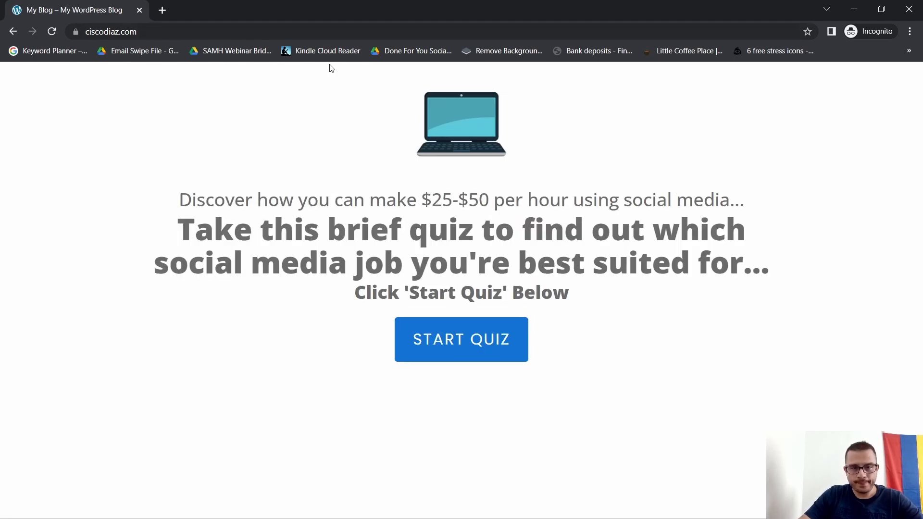
Step: Retake the quiz with job from home, YouTube, Full-time income and Phone, and follow the Click Here Now link on the results page
click(465, 338)
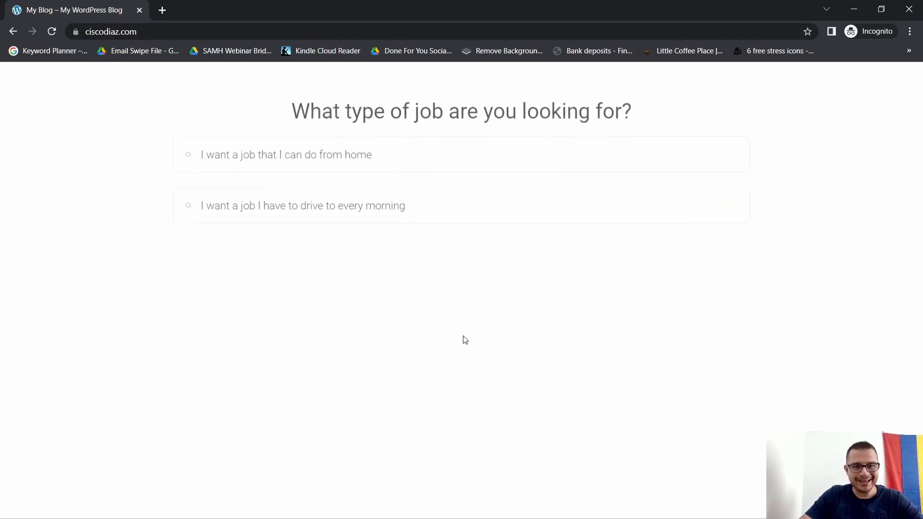
click(255, 144)
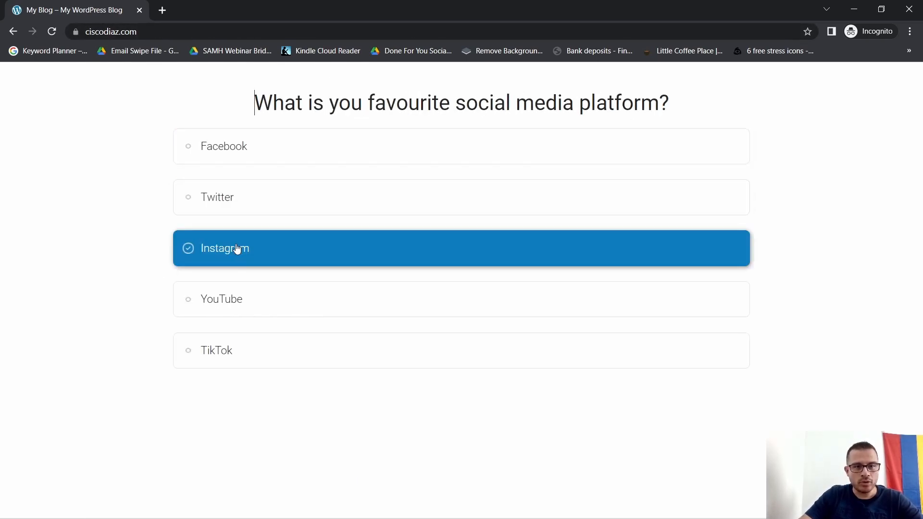
click(224, 304)
click(250, 247)
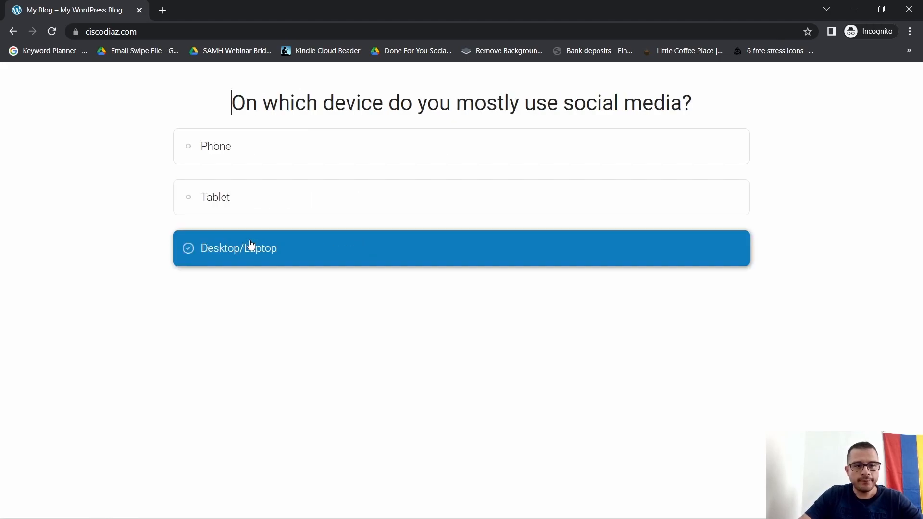
click(223, 158)
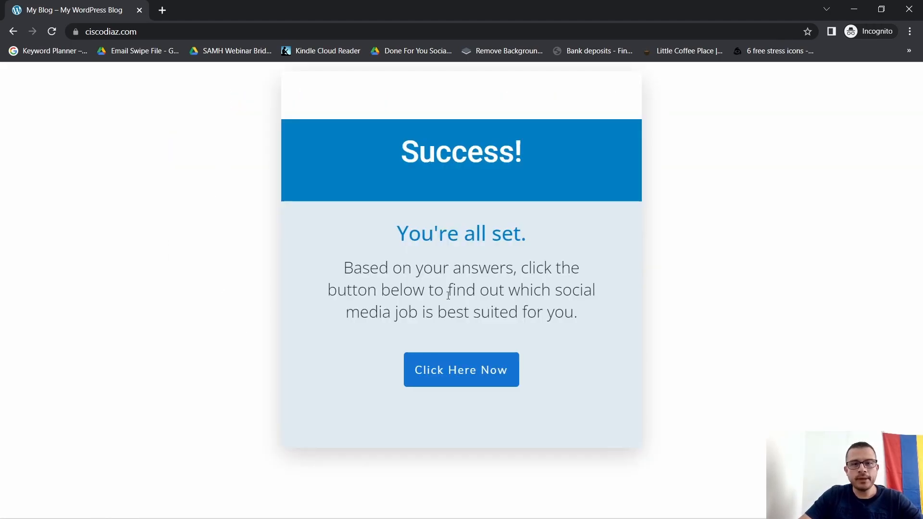
click(453, 373)
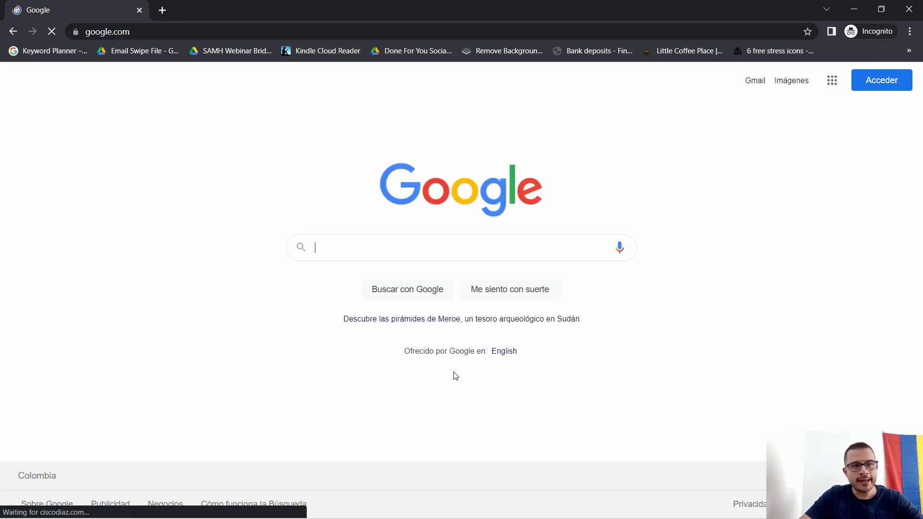